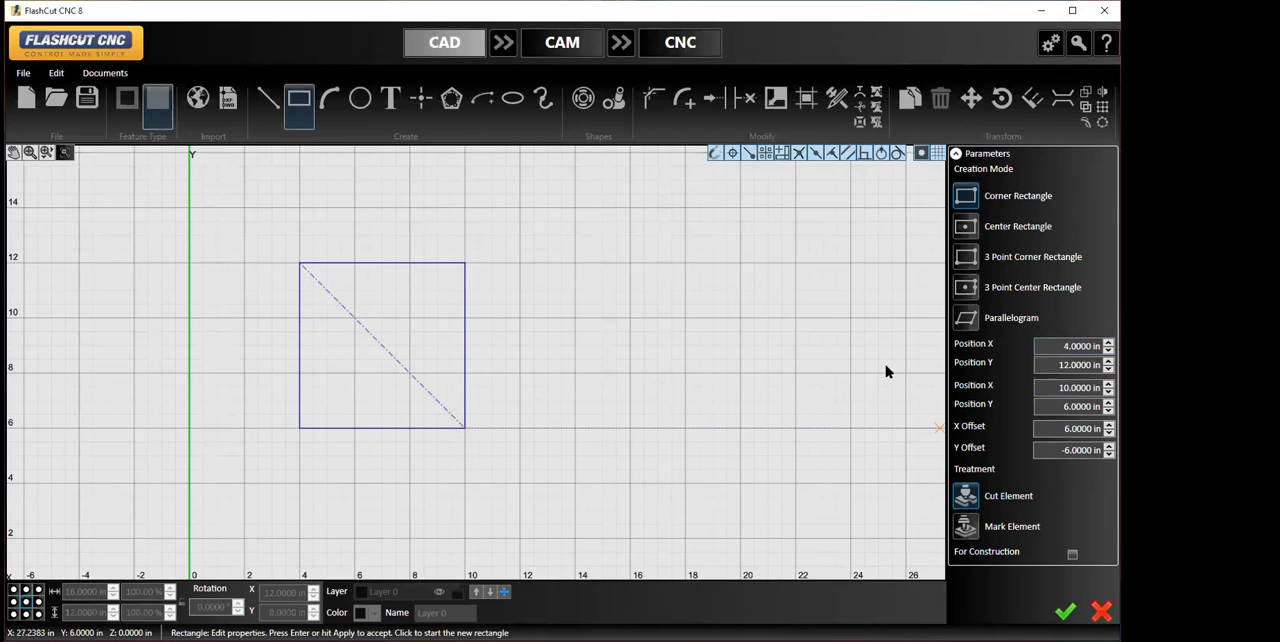
- Draw a second 6 by 6 in square overlapping the first one, from X 8, Y 8 to X 14, Y 2
click(409, 373)
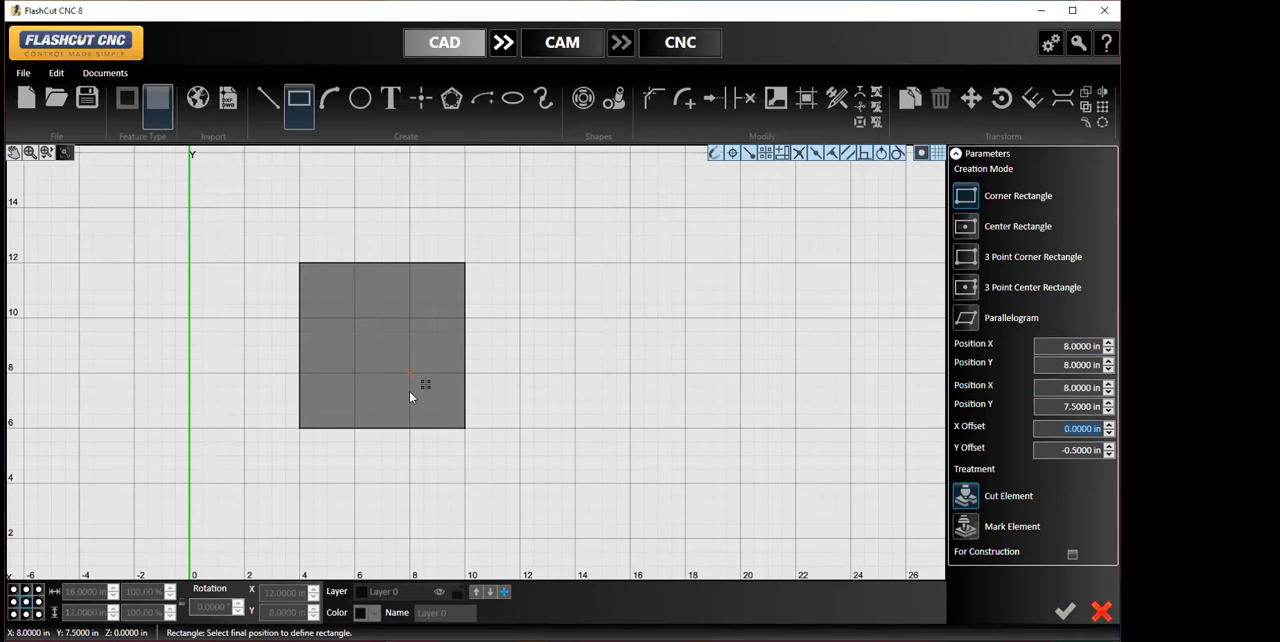
click(575, 538)
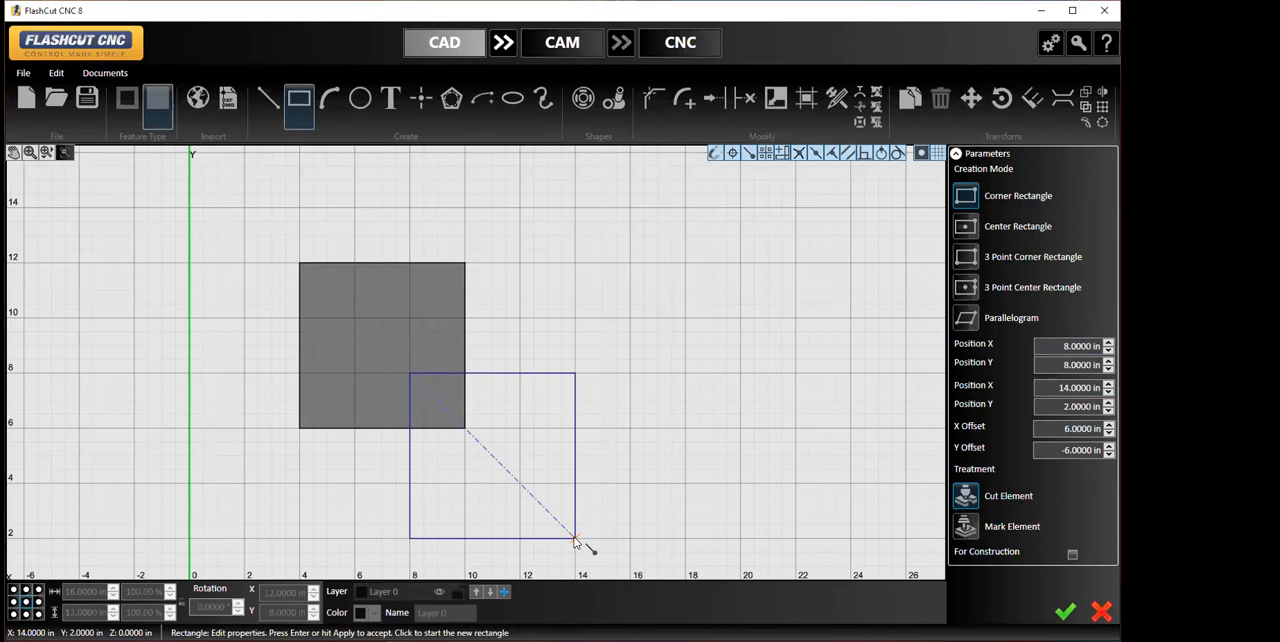
click(1064, 613)
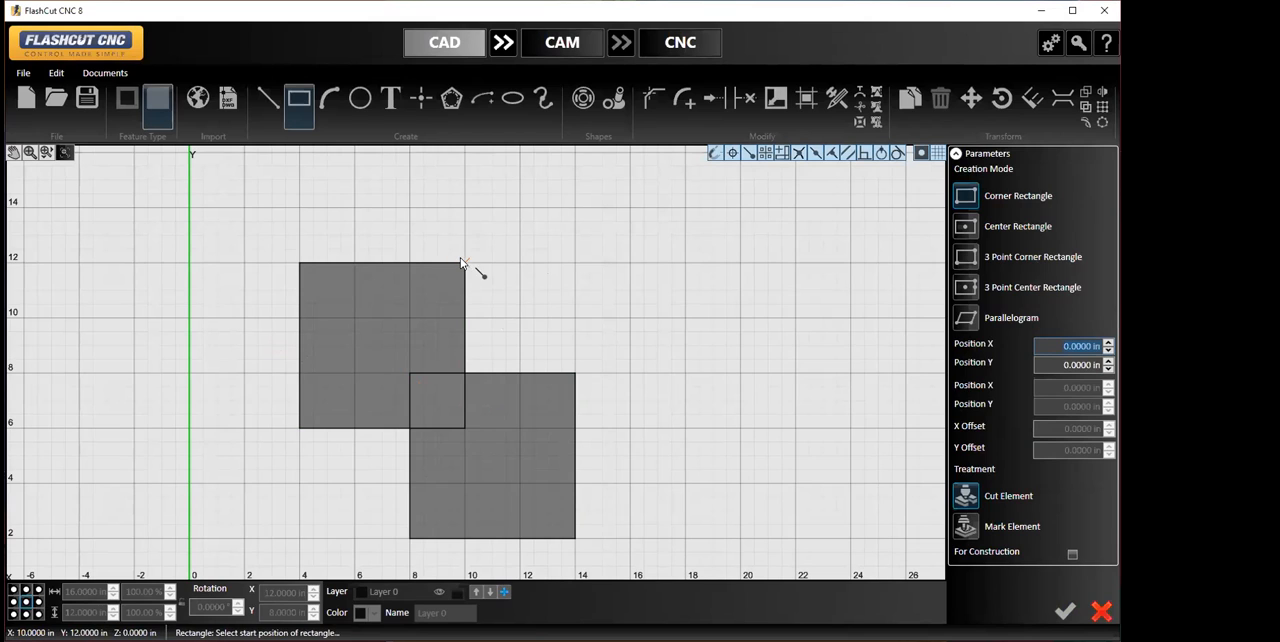
key(Escape)
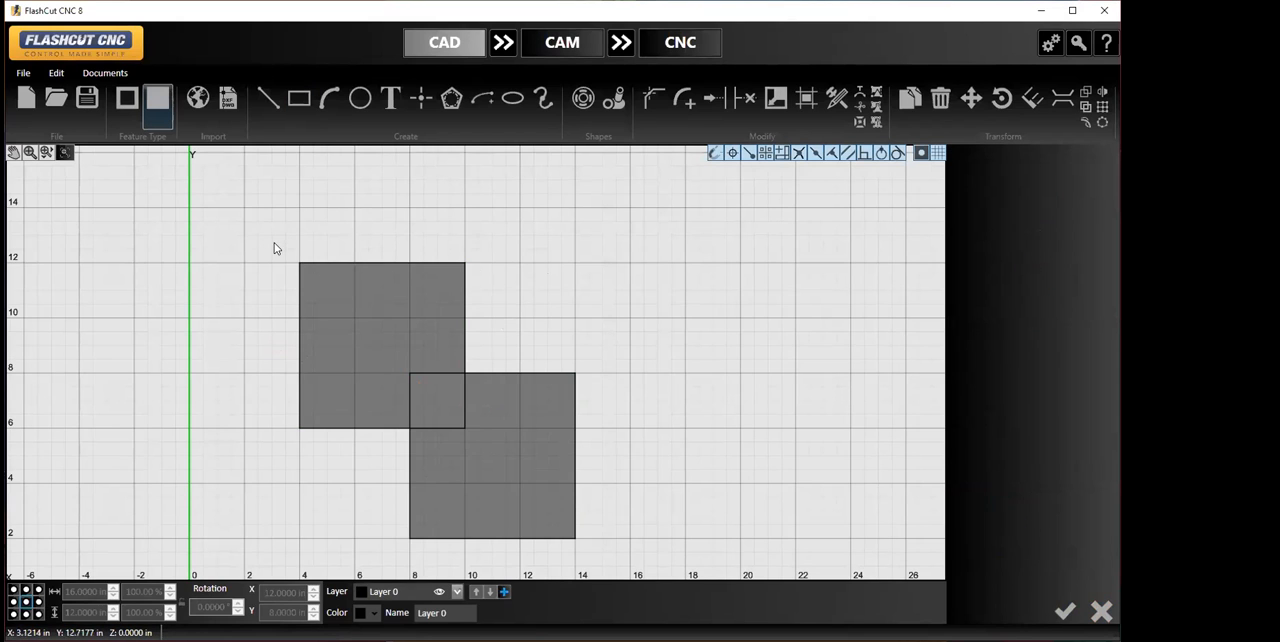
- Weld the two overlapping squares into a single outline and delete the welded shape
drag(275, 243, 649, 560)
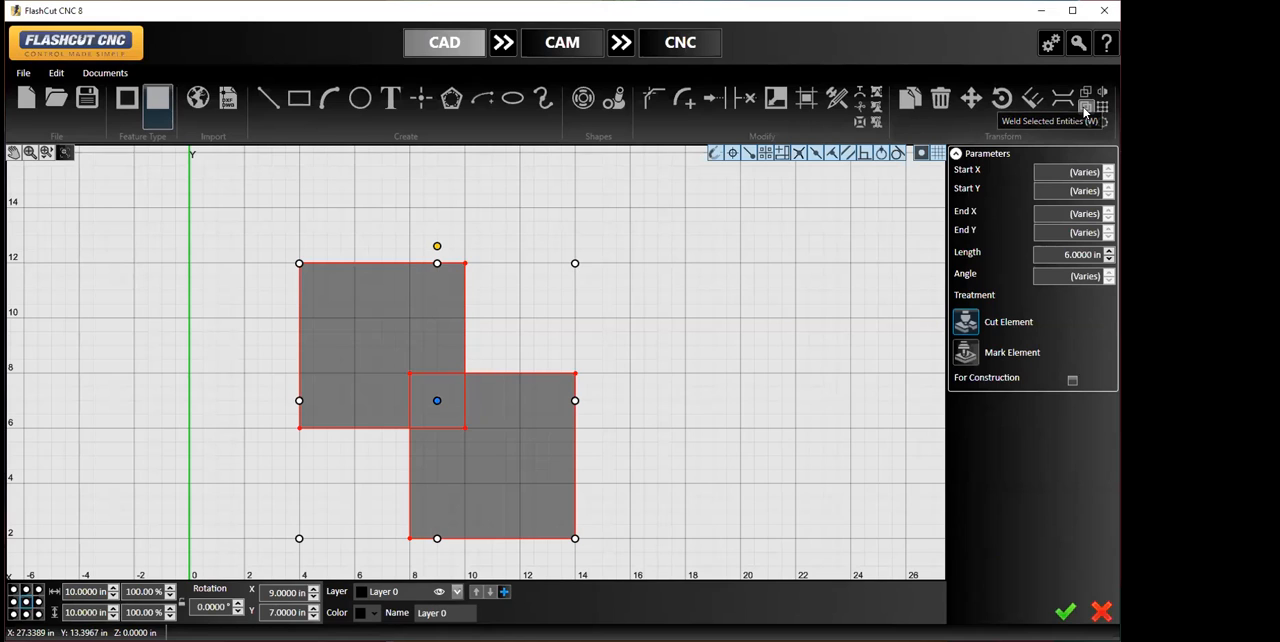
click(1084, 109)
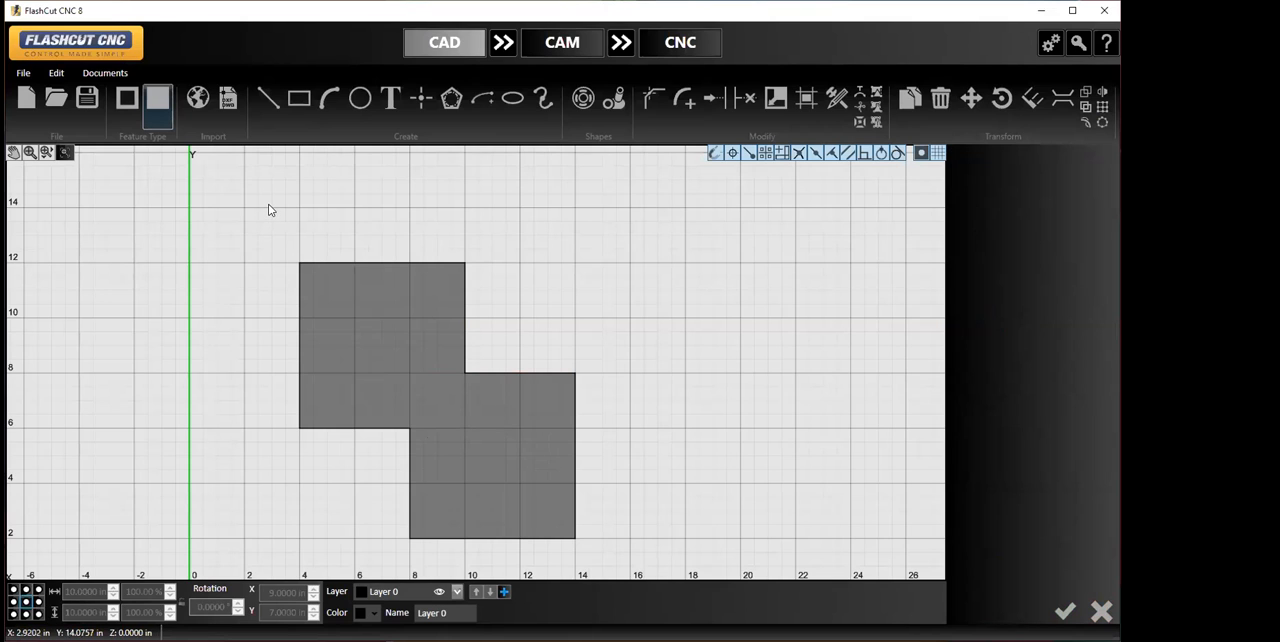
drag(271, 209, 612, 556)
key(Delete)
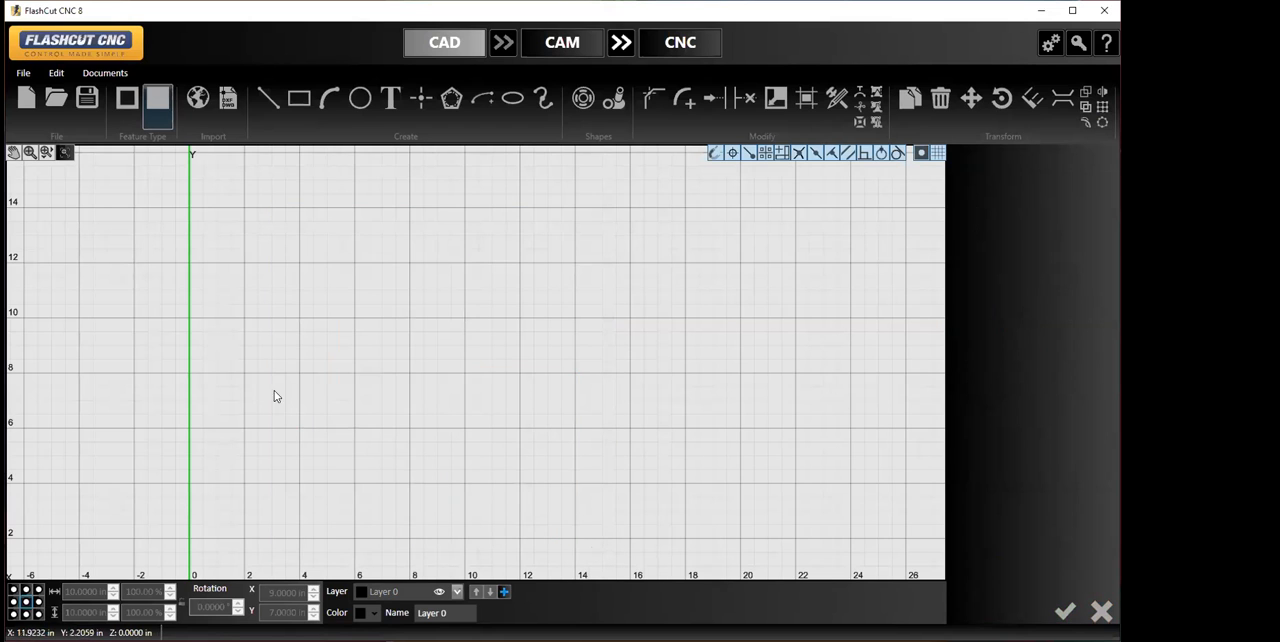
- Draw a 16 by 2 in corner rectangle from X 4, Y 12 to X 20, Y 10
click(298, 98)
click(298, 263)
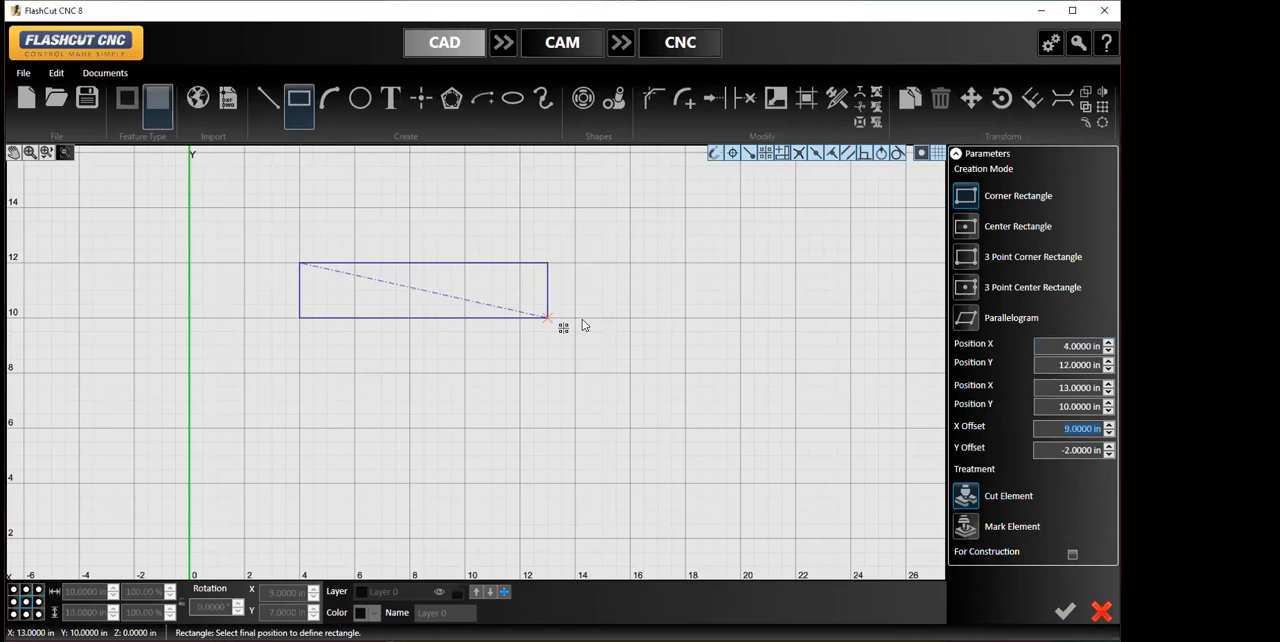
click(741, 318)
click(1065, 610)
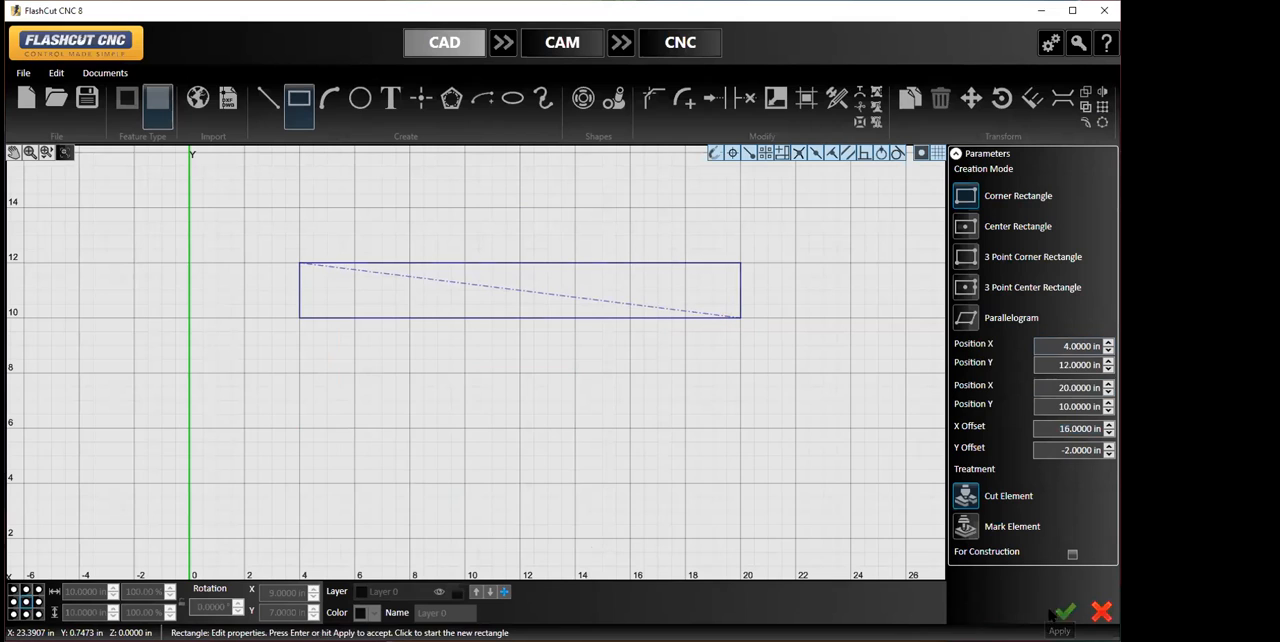
- Draw a center circle about 5.83 in in diameter at X 12, Y 8, overlapping the rectangle's lower edge
click(360, 98)
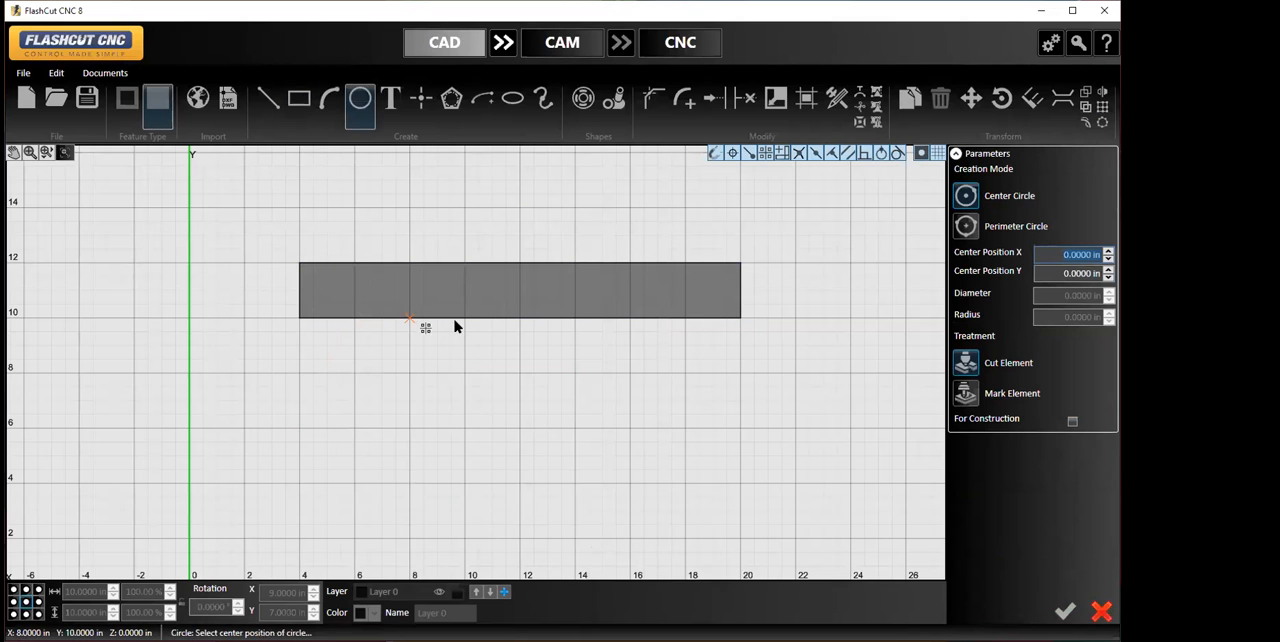
click(519, 375)
click(474, 443)
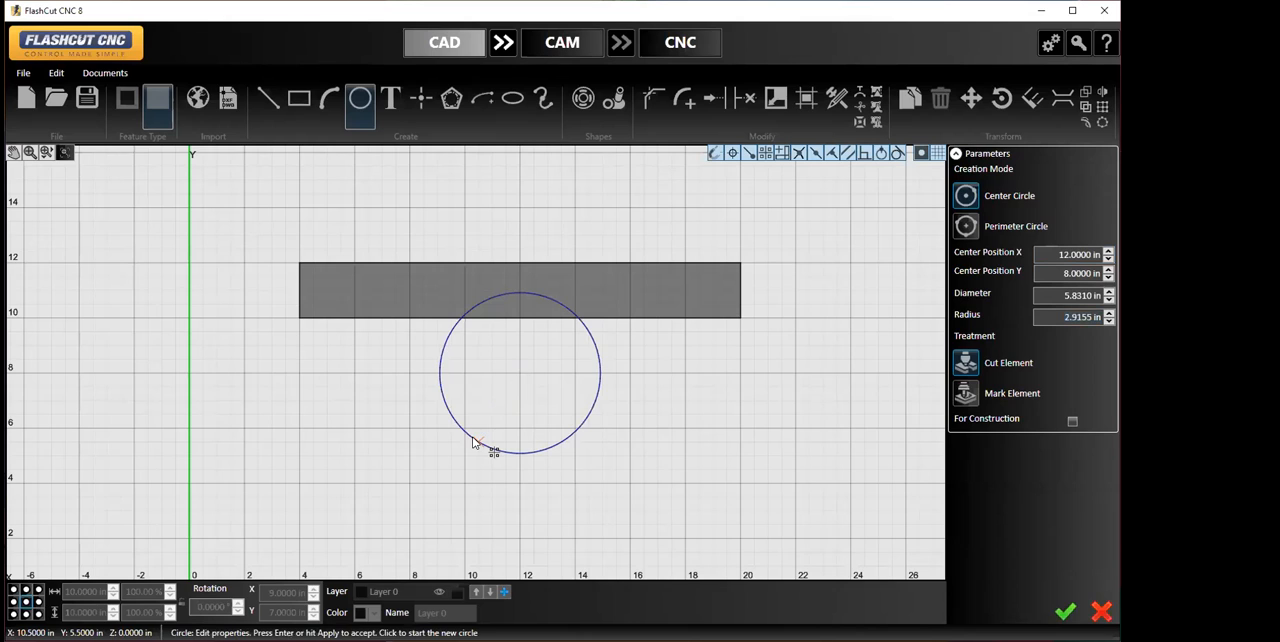
- Draw a 7.5 by 2 in rectangle from X 10.5, Y 6.5 to X 3, Y 4.5, overlapping the circle
click(296, 100)
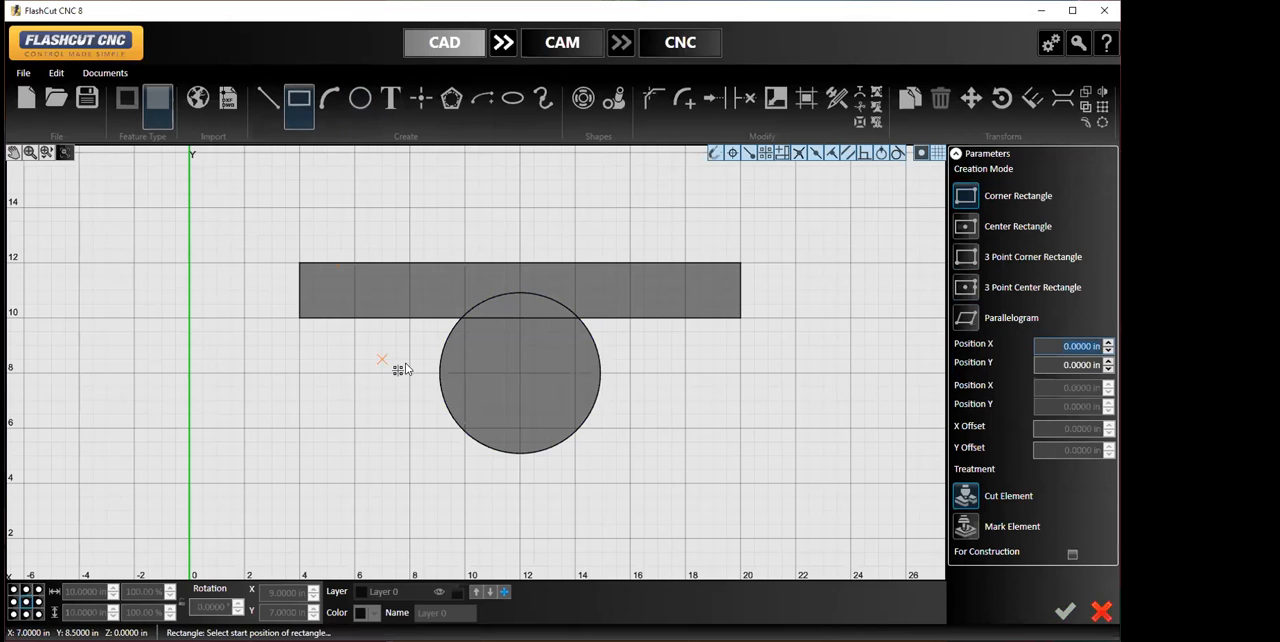
click(472, 416)
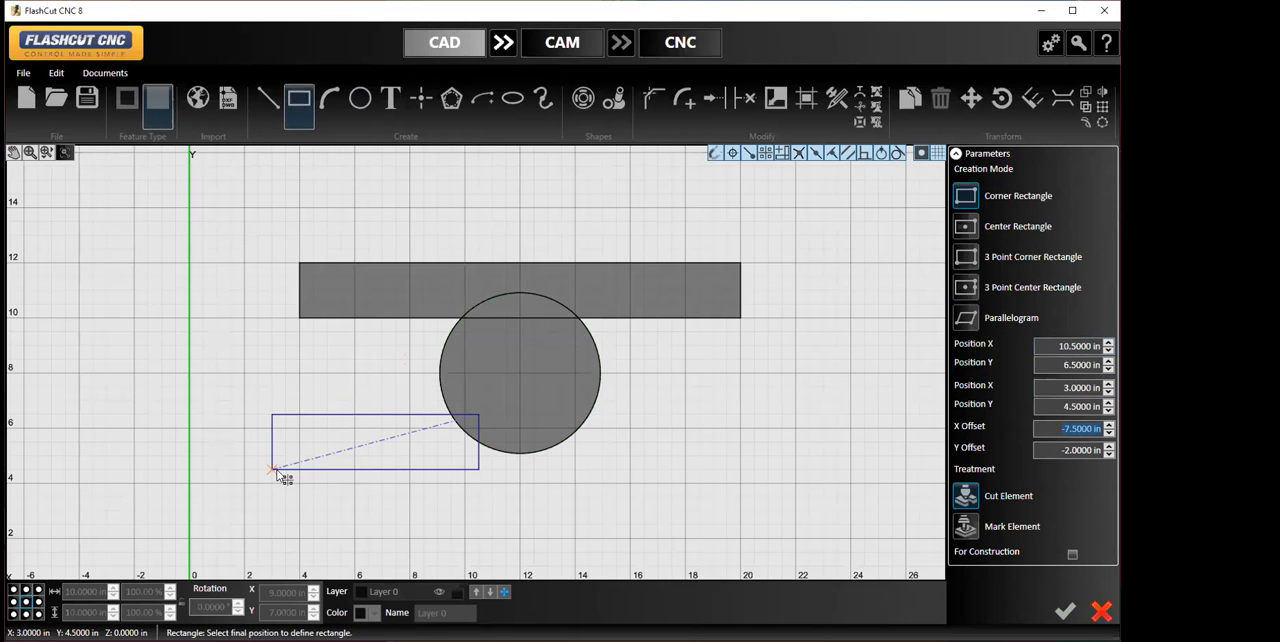
click(277, 471)
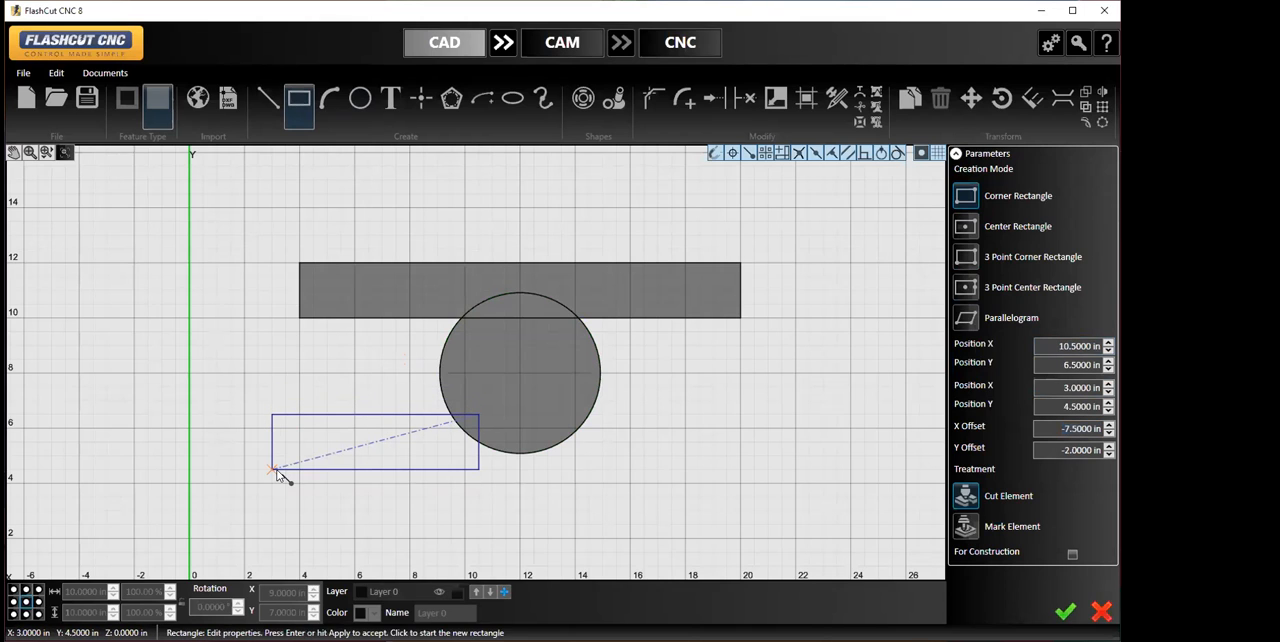
- Draw a circle about 10.17 in in diameter centered at X 17.5, Y 4, overlapping the smaller circle
click(362, 113)
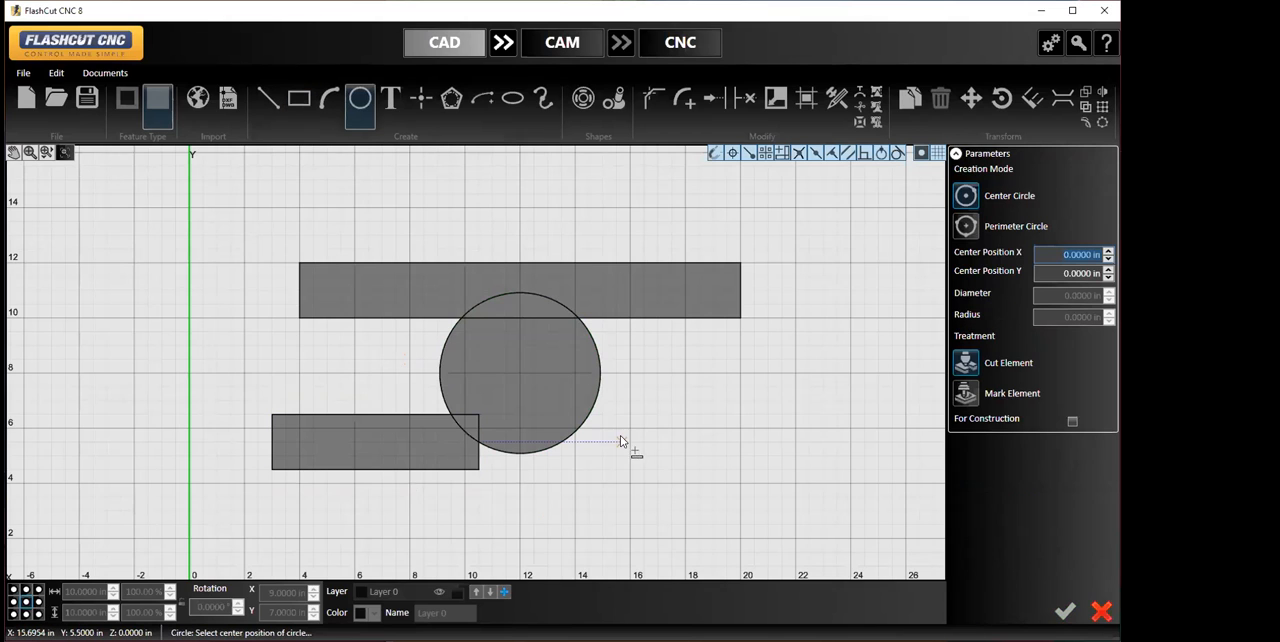
click(671, 482)
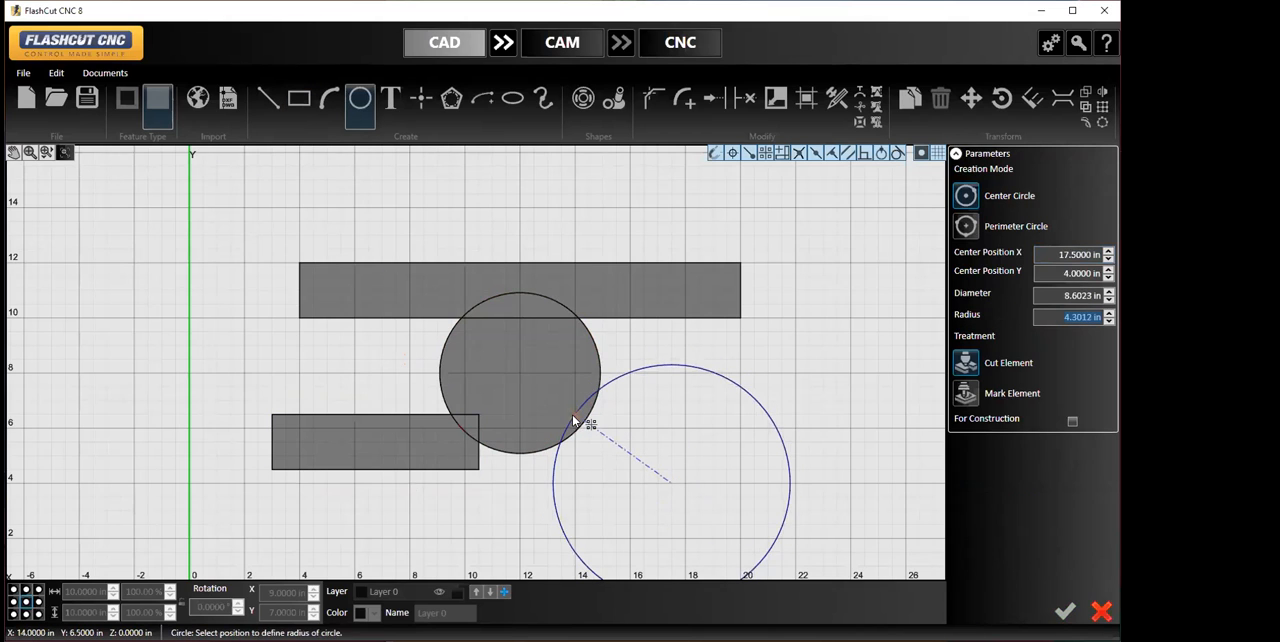
click(555, 411)
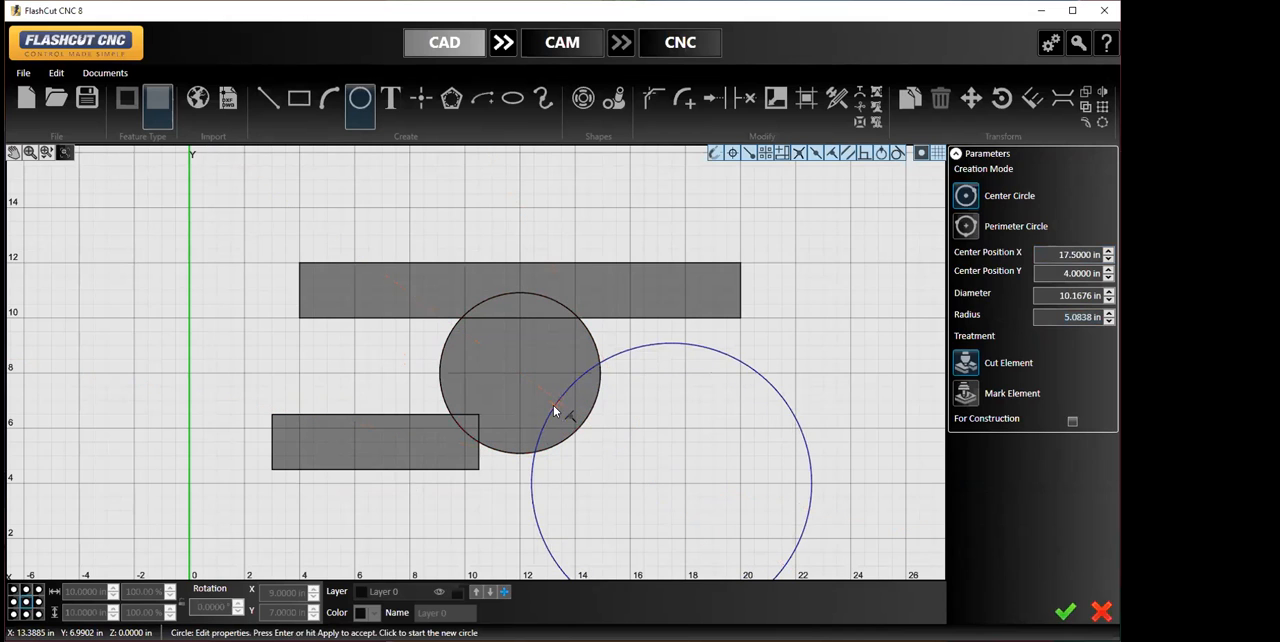
click(1064, 612)
scroll(879, 416, down, 2)
middle_drag(869, 378, 810, 348)
scroll(808, 292, down, 1)
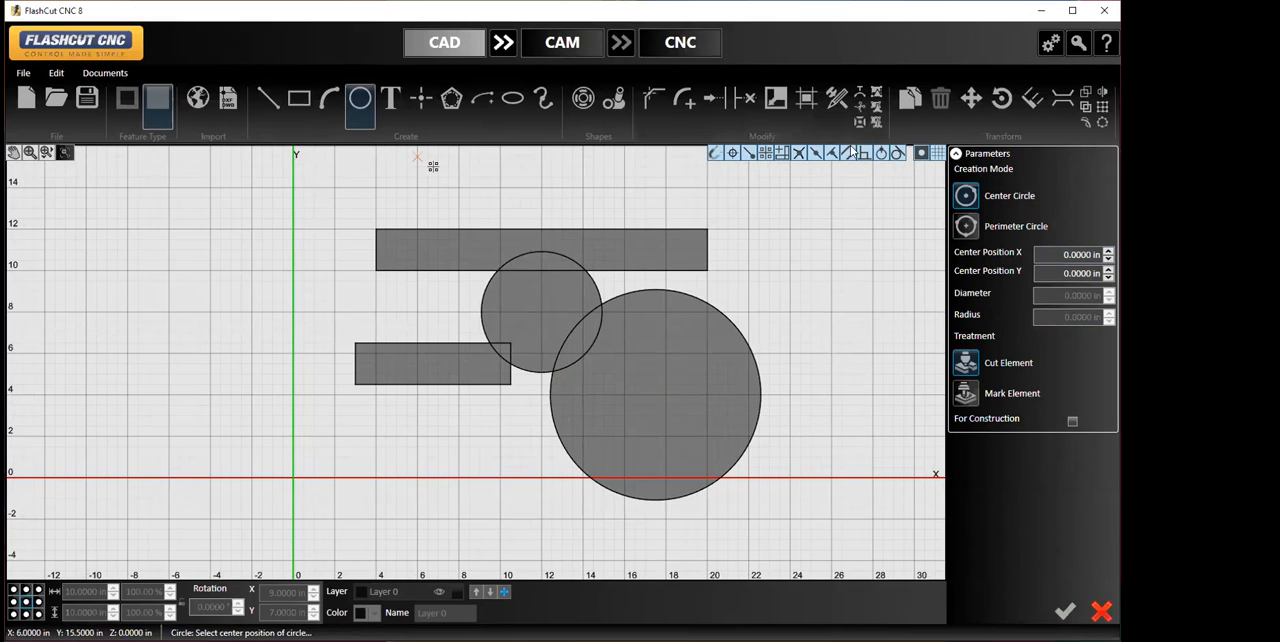
click(256, 191)
click(1101, 610)
click(1101, 610)
- Weld the two rectangles and two circles into a single outline and delete the welded shape
drag(289, 196, 806, 526)
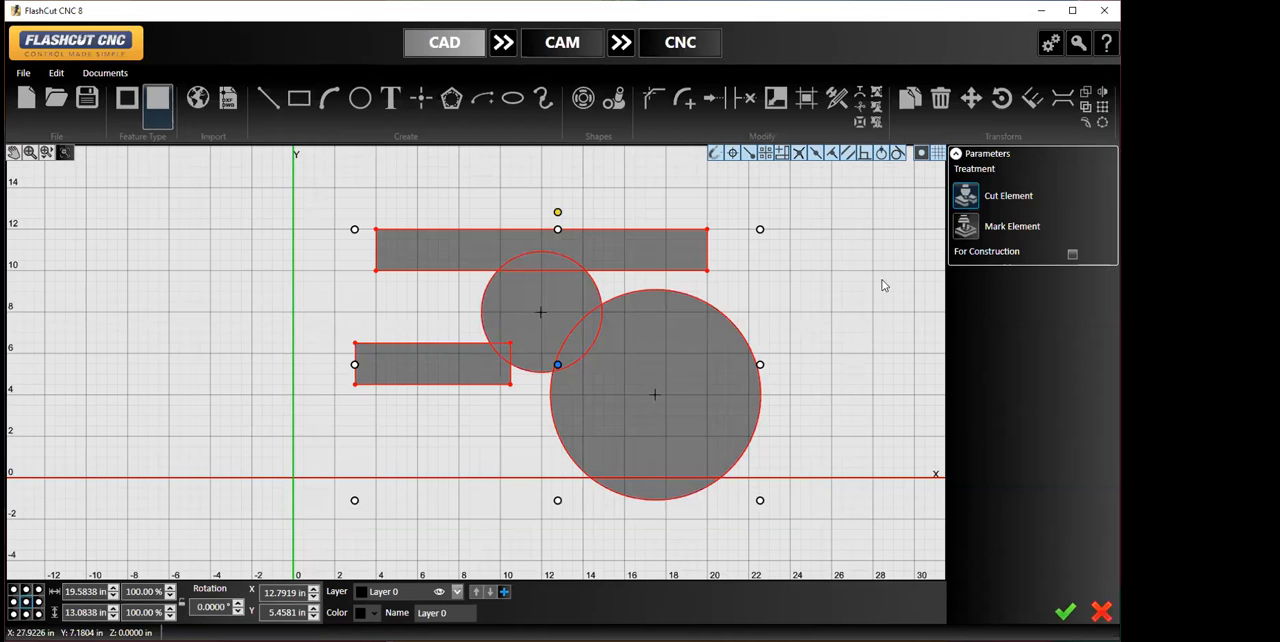
click(1086, 106)
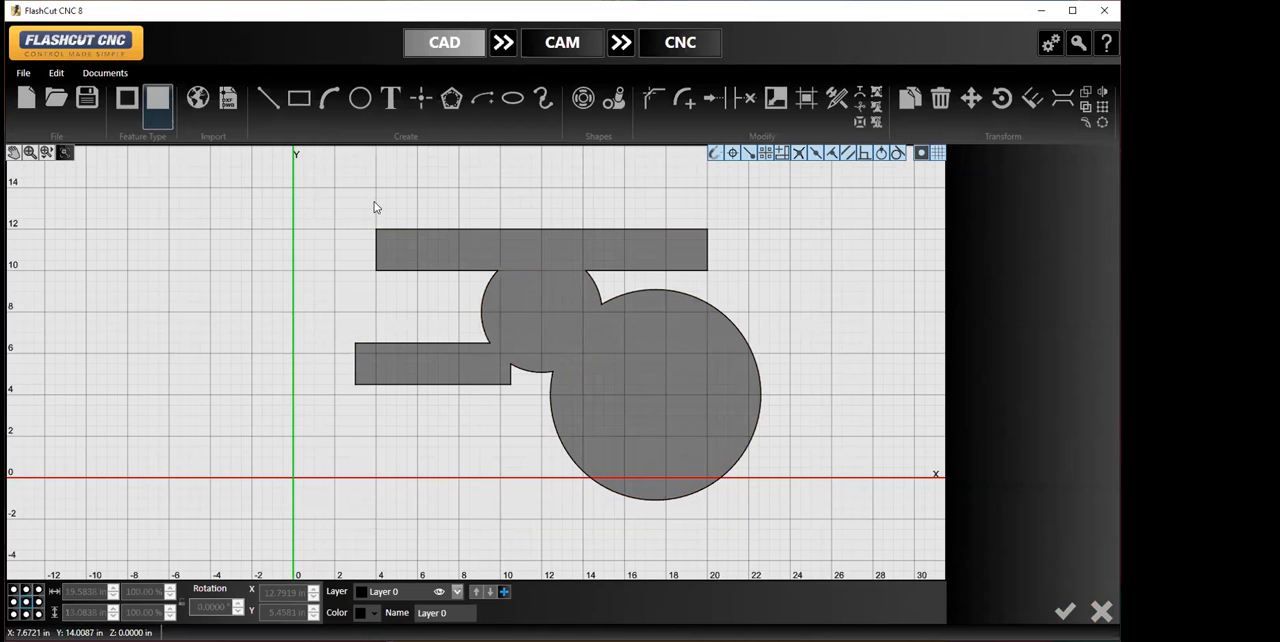
drag(333, 189, 786, 530)
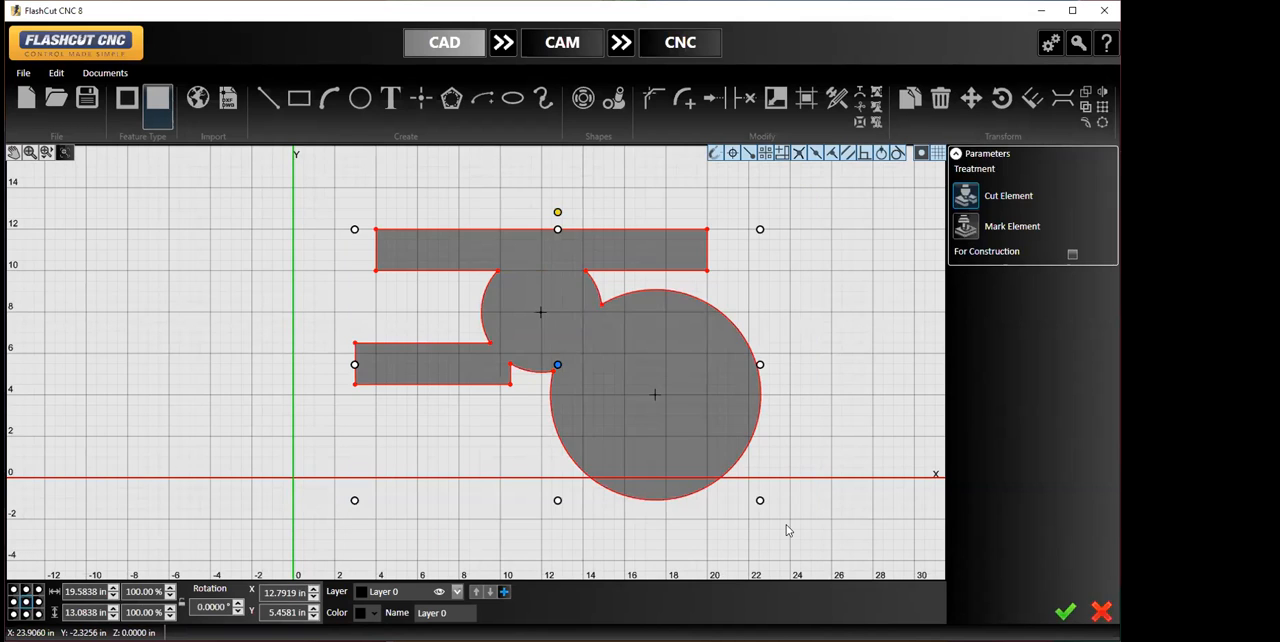
key(Delete)
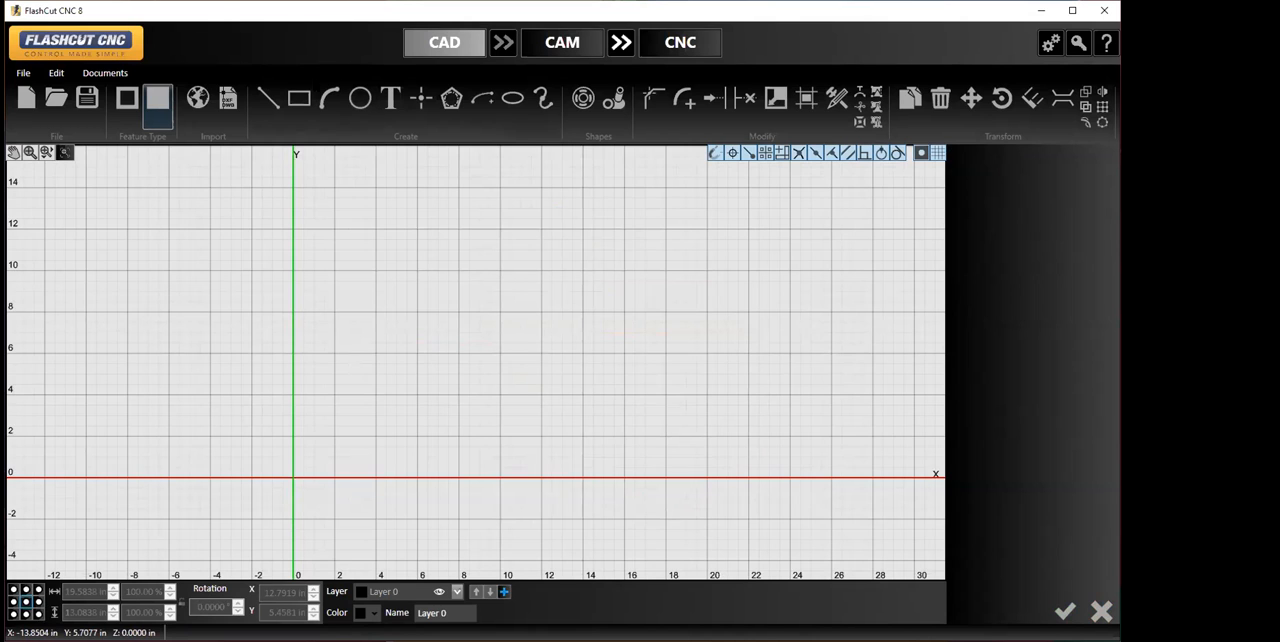
- Draw a 6 by 6 in corner rectangle from X 6, Y 12 to X 12, Y 6
click(299, 98)
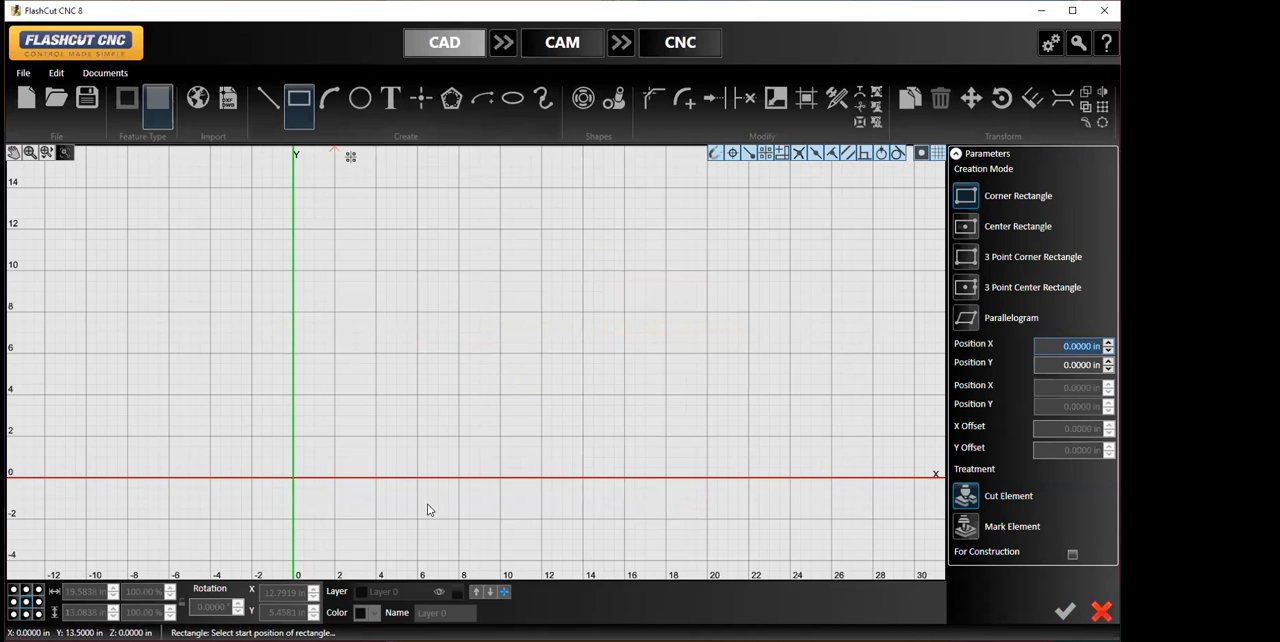
click(417, 231)
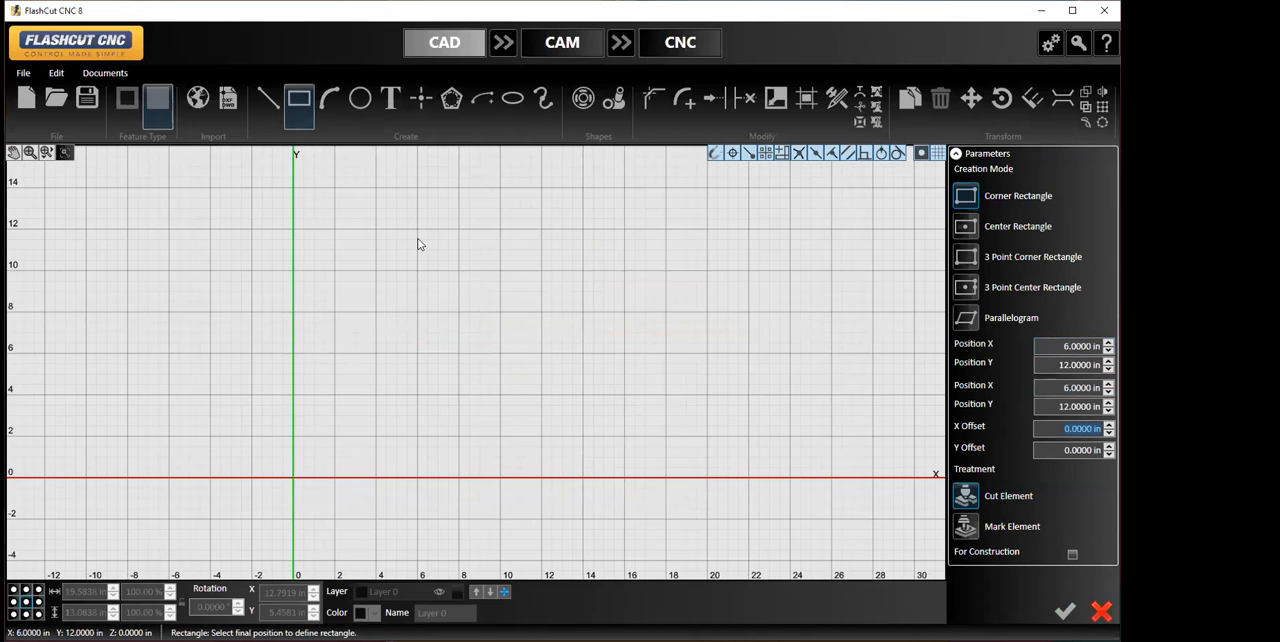
click(543, 354)
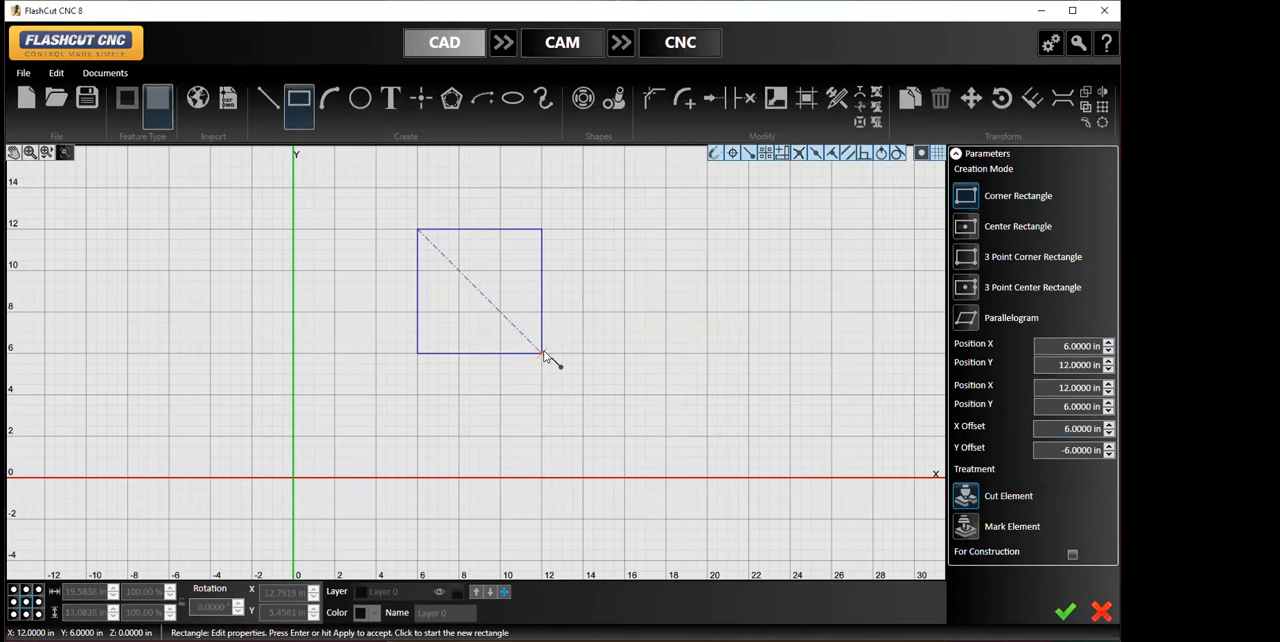
click(1064, 616)
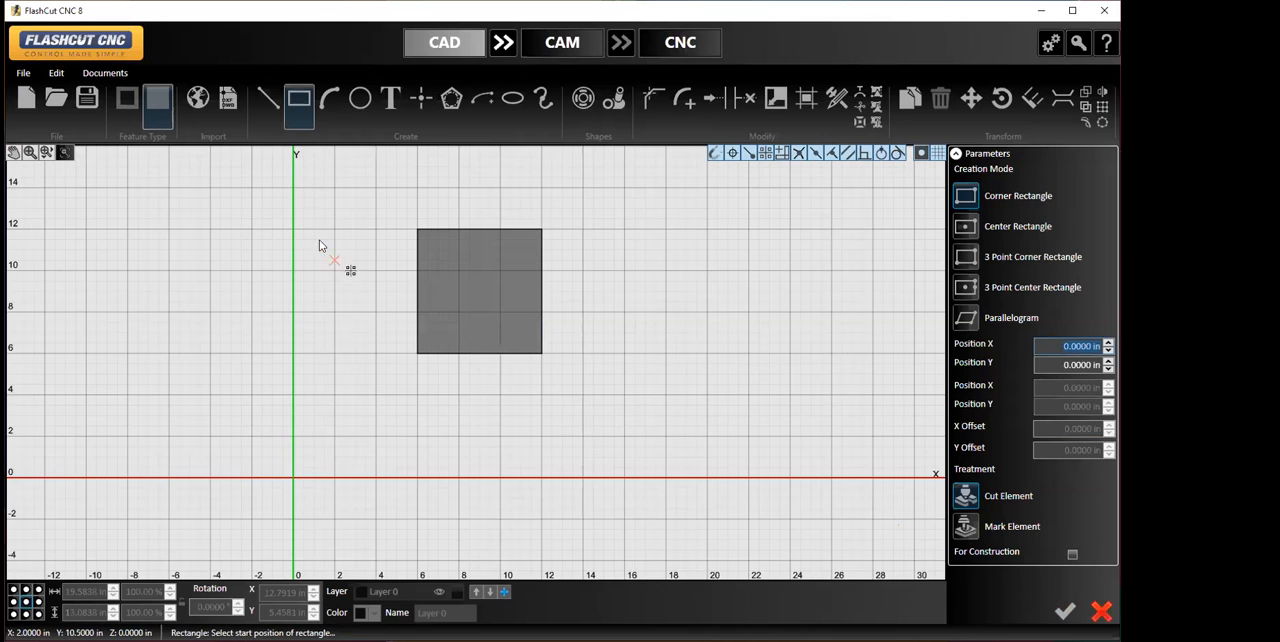
- Draw a 5 in diameter circle centered in the square at X 9, Y 9
click(360, 98)
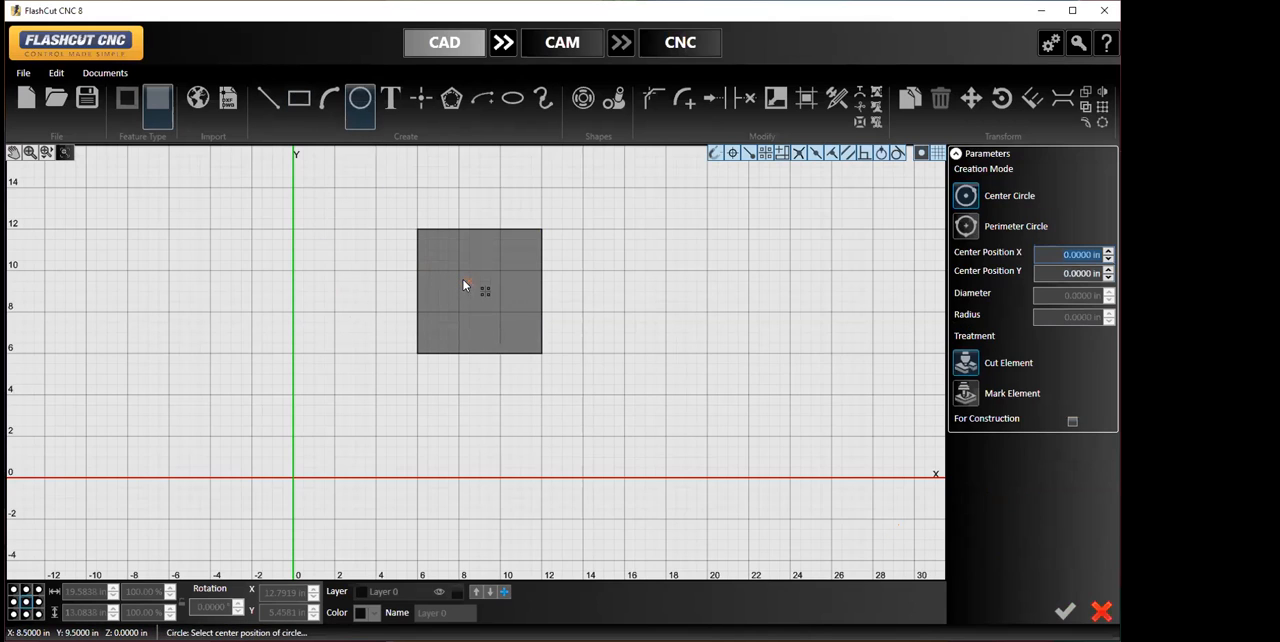
click(478, 286)
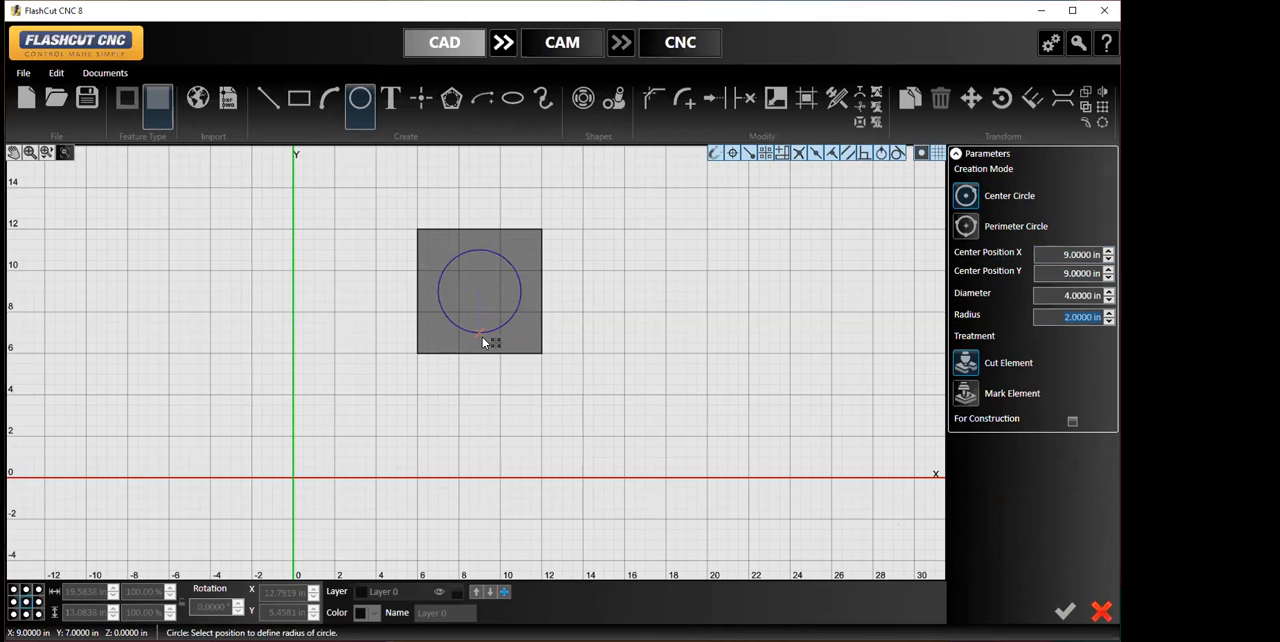
click(480, 343)
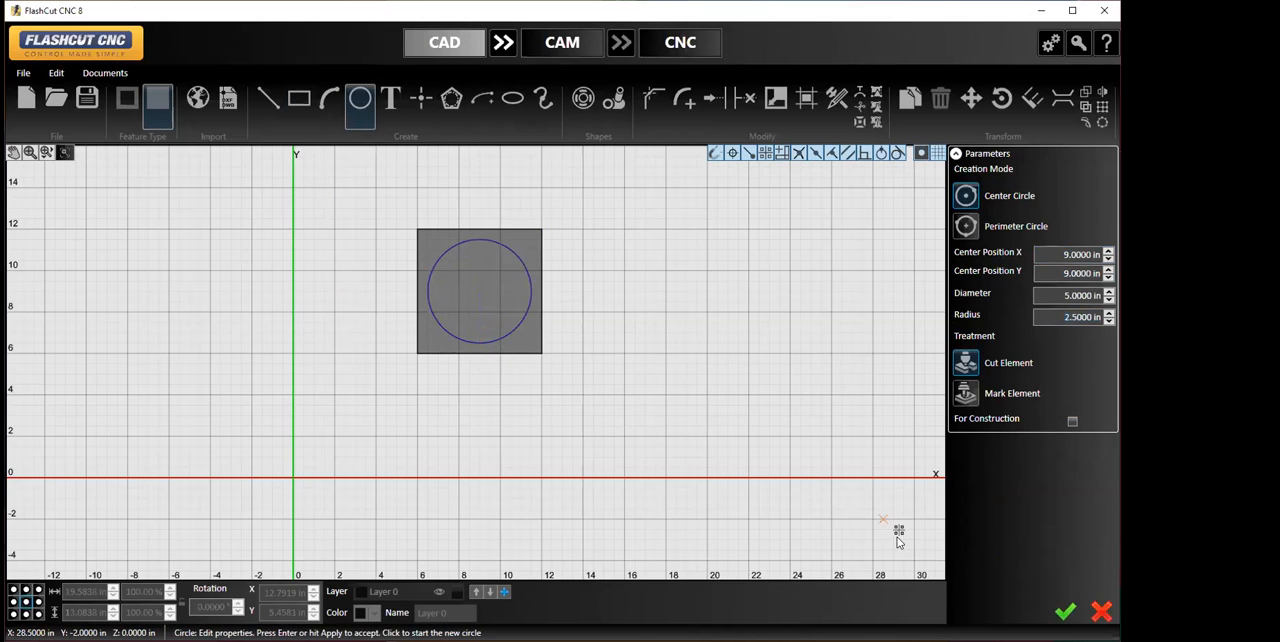
click(1065, 613)
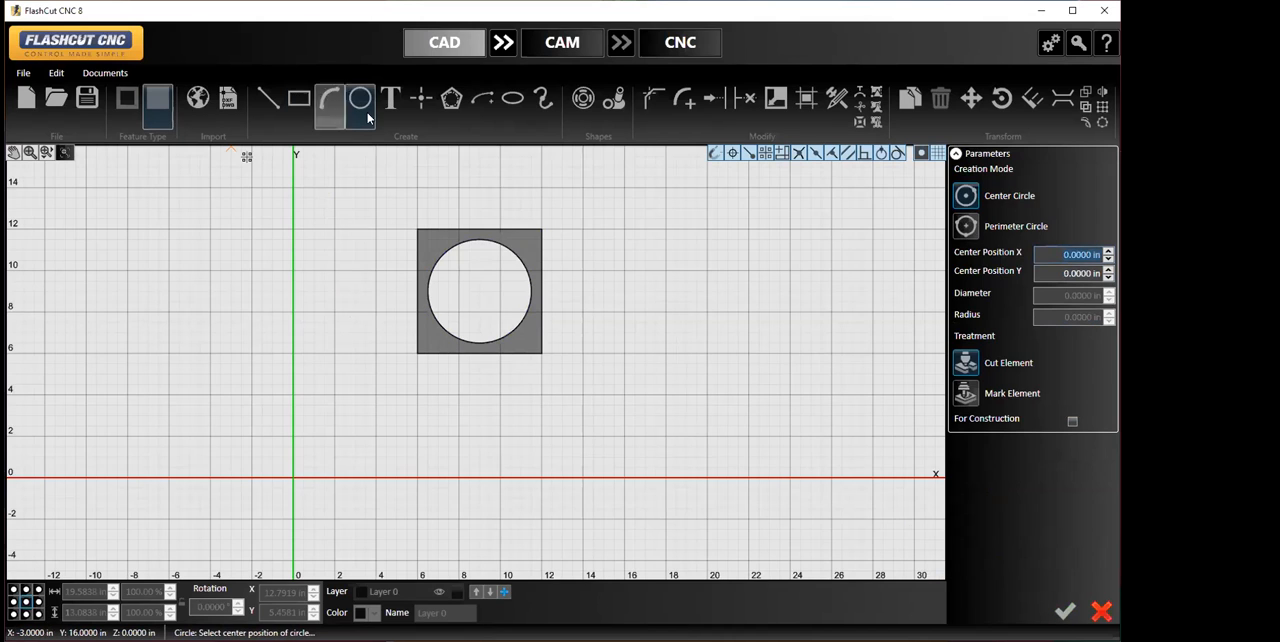
- Draw a 10 by 8.5 in rectangle from the circle's center at X 9, Y 9 to X 19, Y 0.5
click(300, 100)
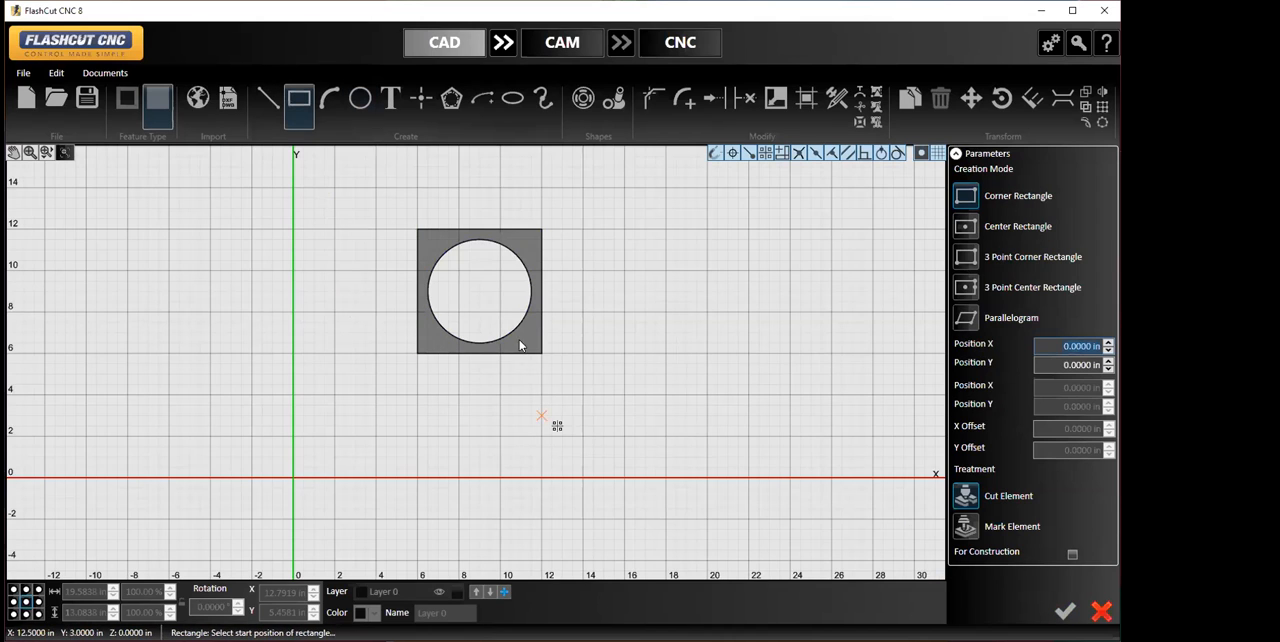
click(480, 291)
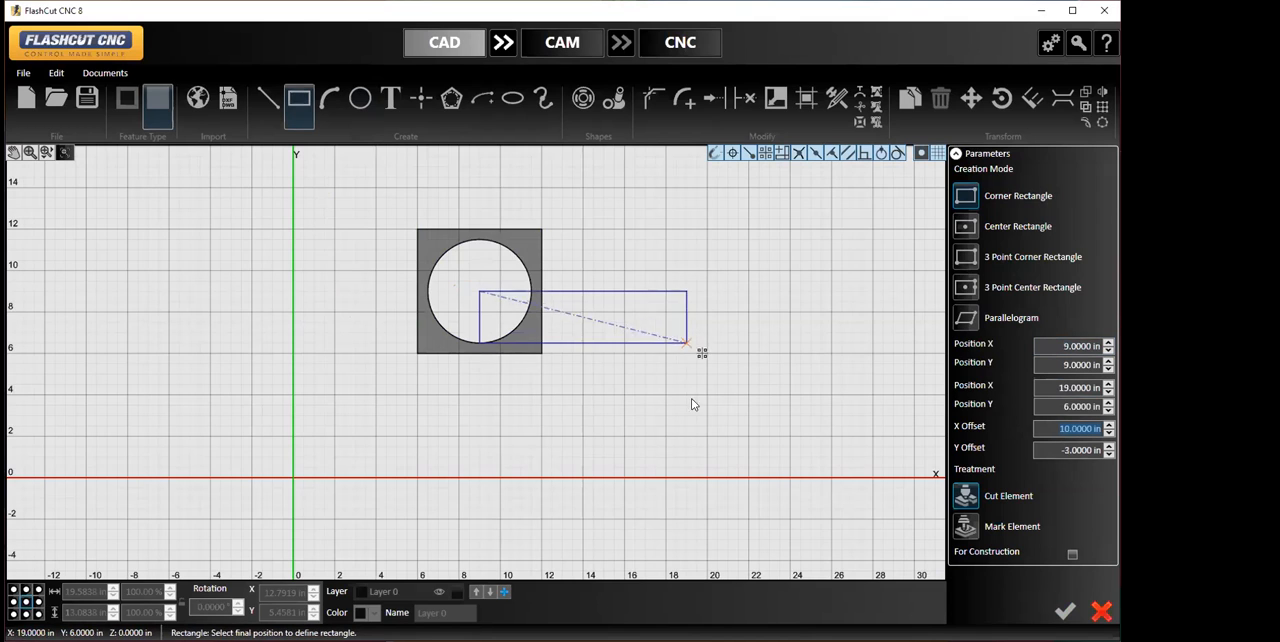
click(687, 467)
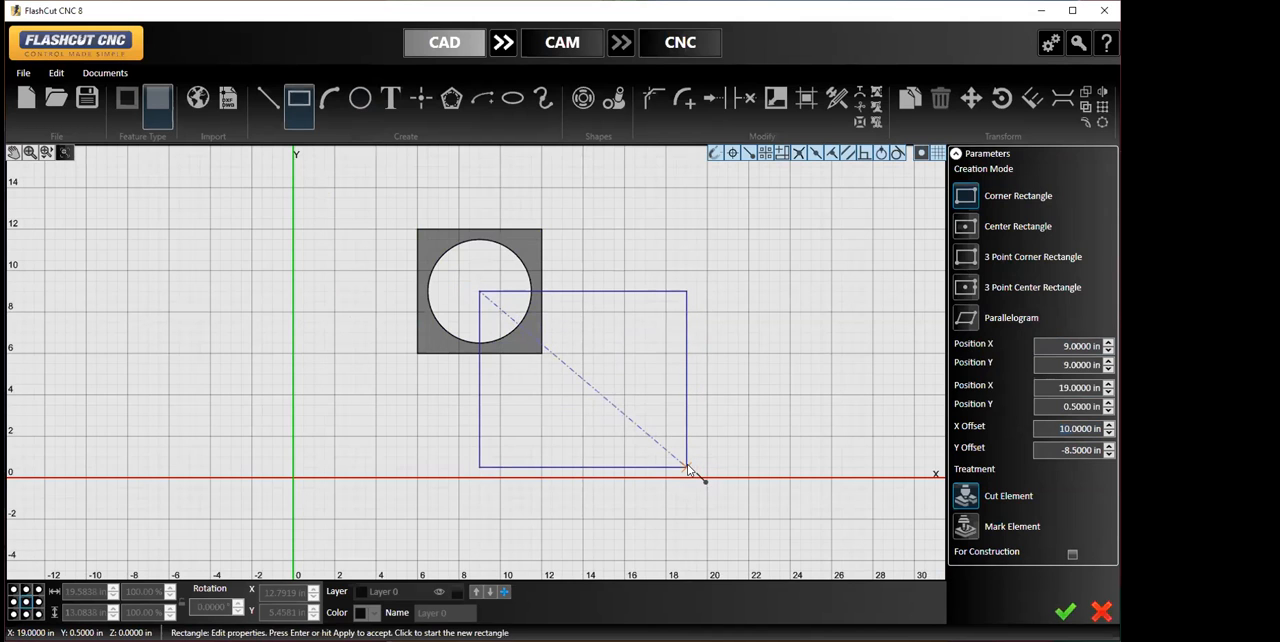
click(1063, 610)
- Draw a circle about 6.4 in in diameter centered at X 13, Y 5.5 inside the larger rectangle
click(355, 103)
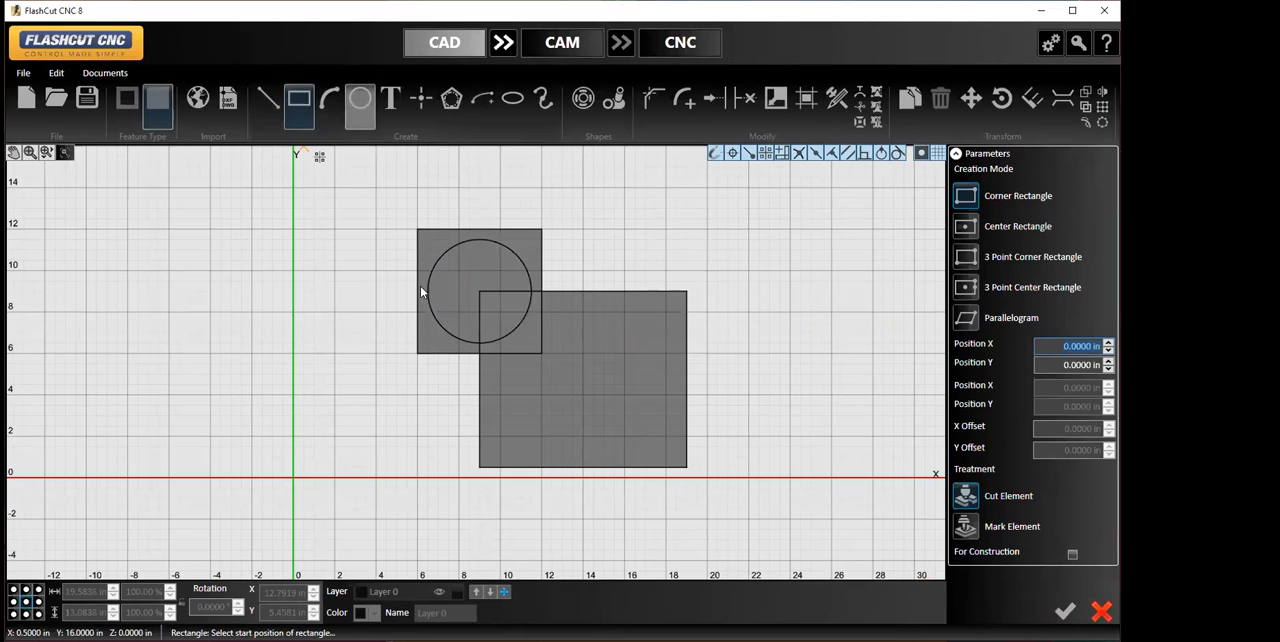
click(580, 379)
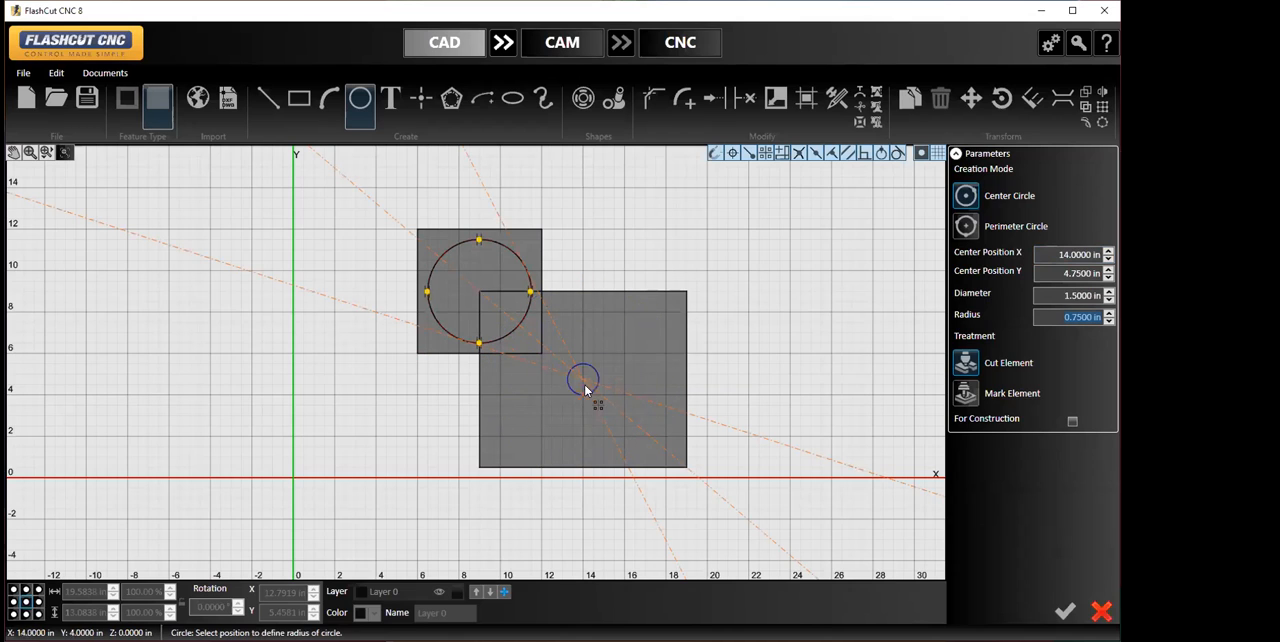
key(Escape)
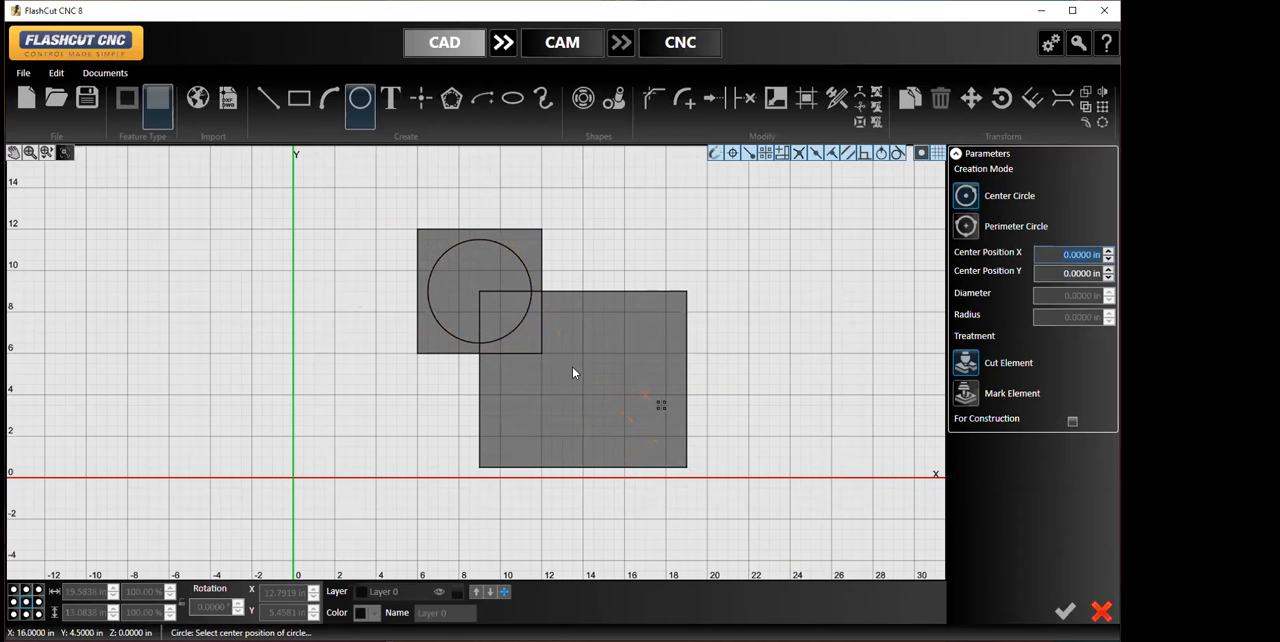
click(565, 364)
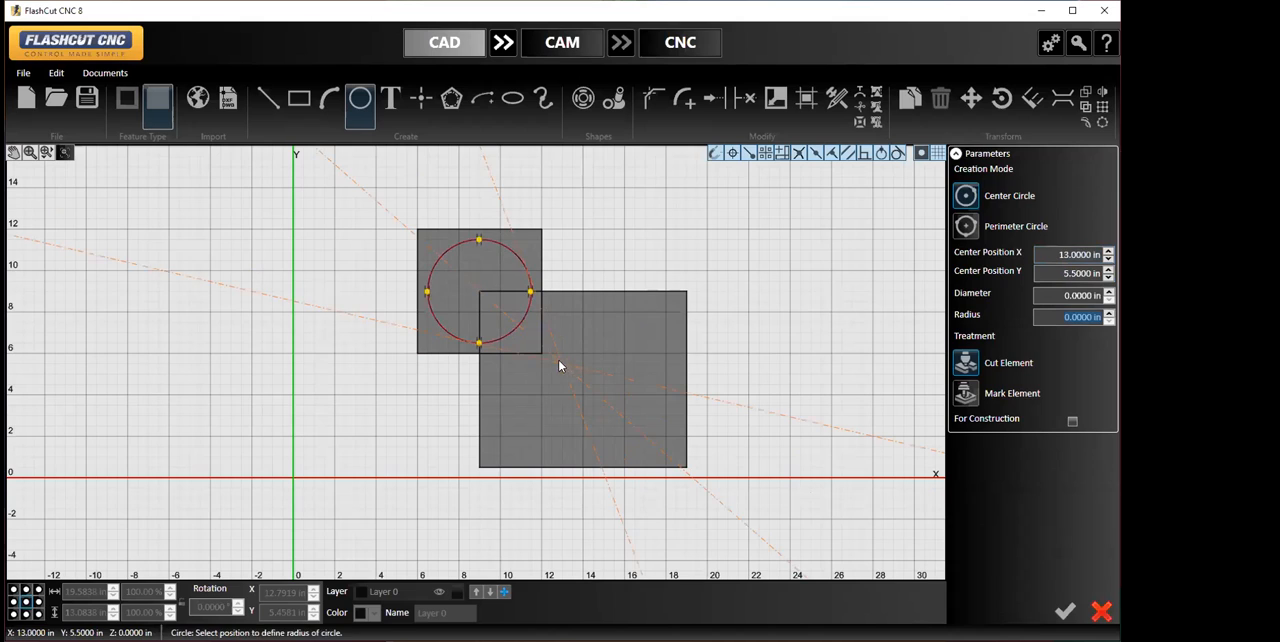
click(510, 328)
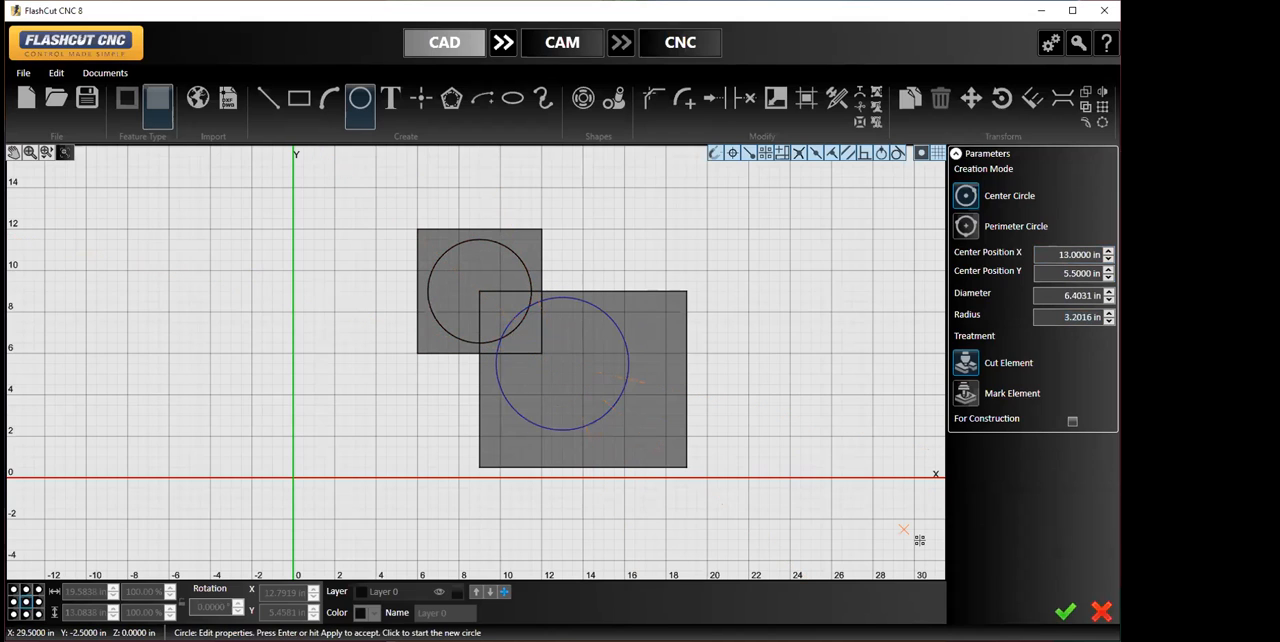
click(1064, 612)
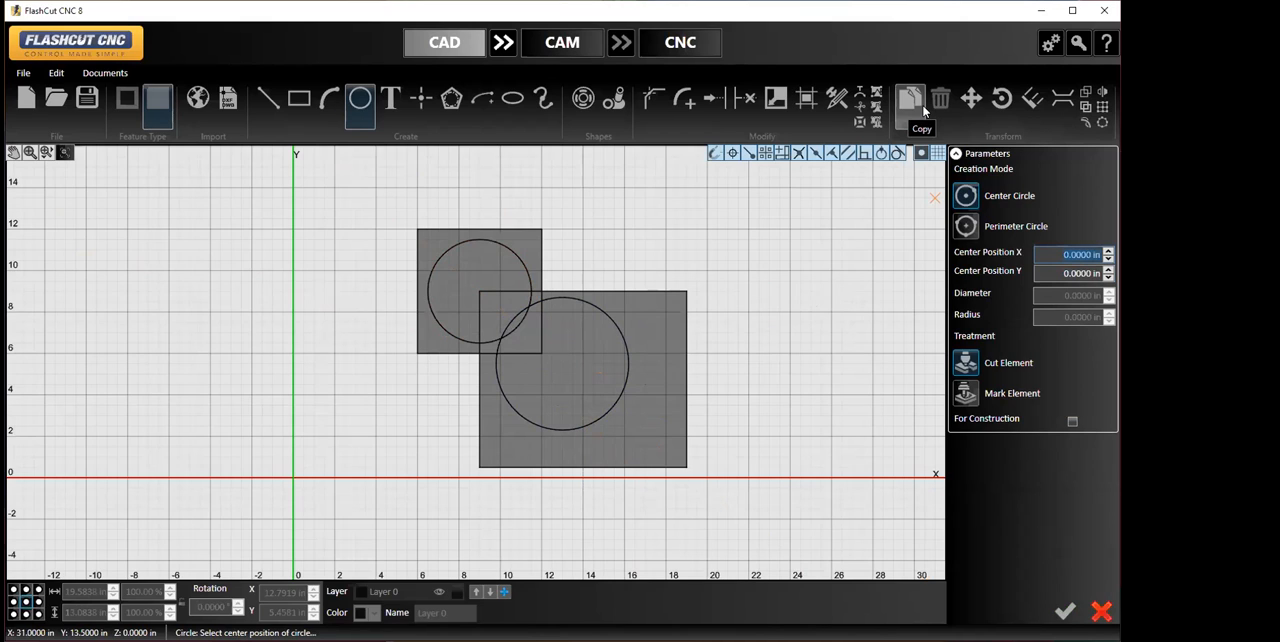
- Save the drawing as a new CAD/CAM file named BOOLEANTRIAL1
click(23, 73)
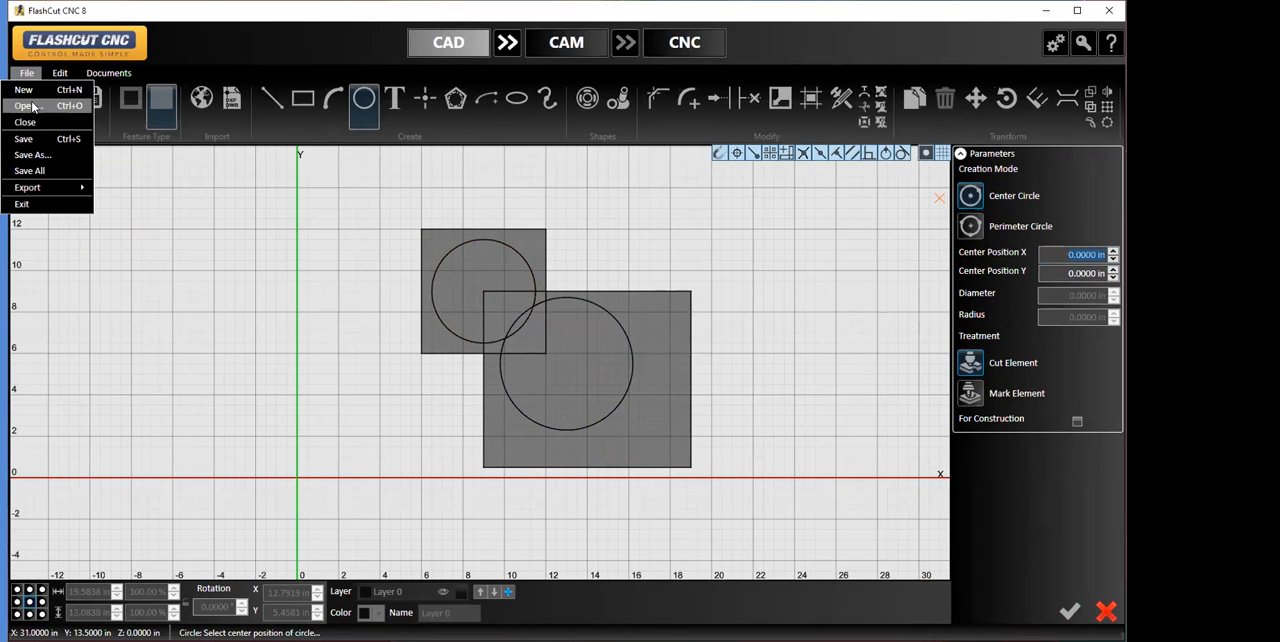
click(63, 159)
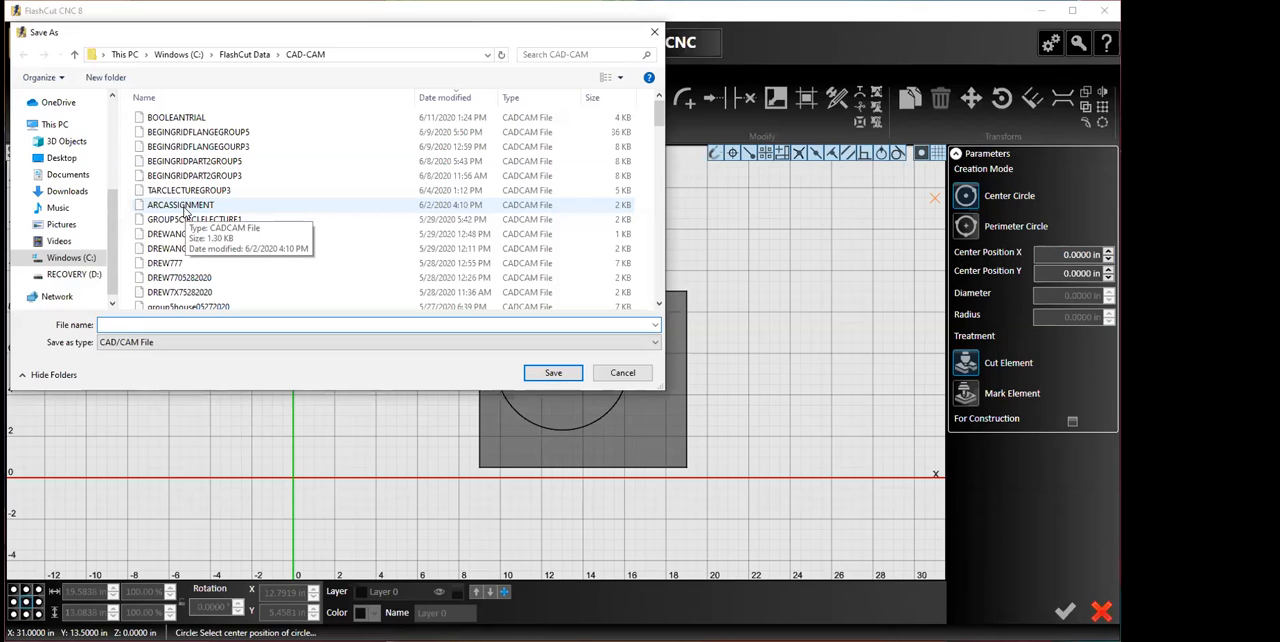
text(BOOLEANT)
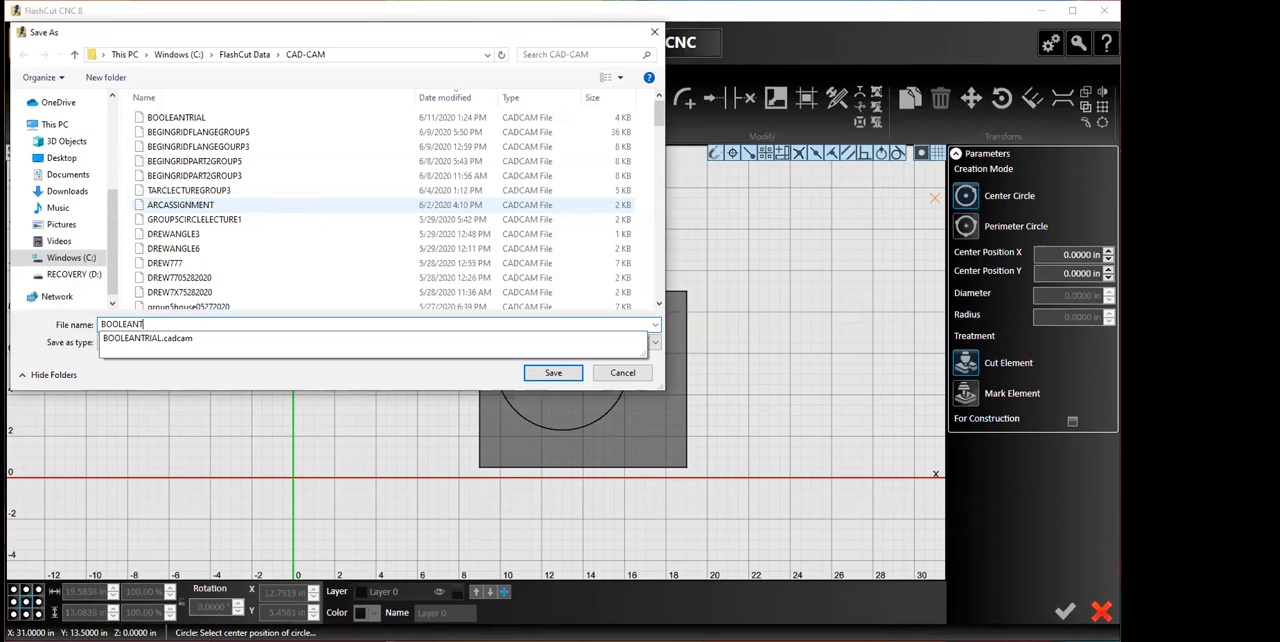
text(RIAL1)
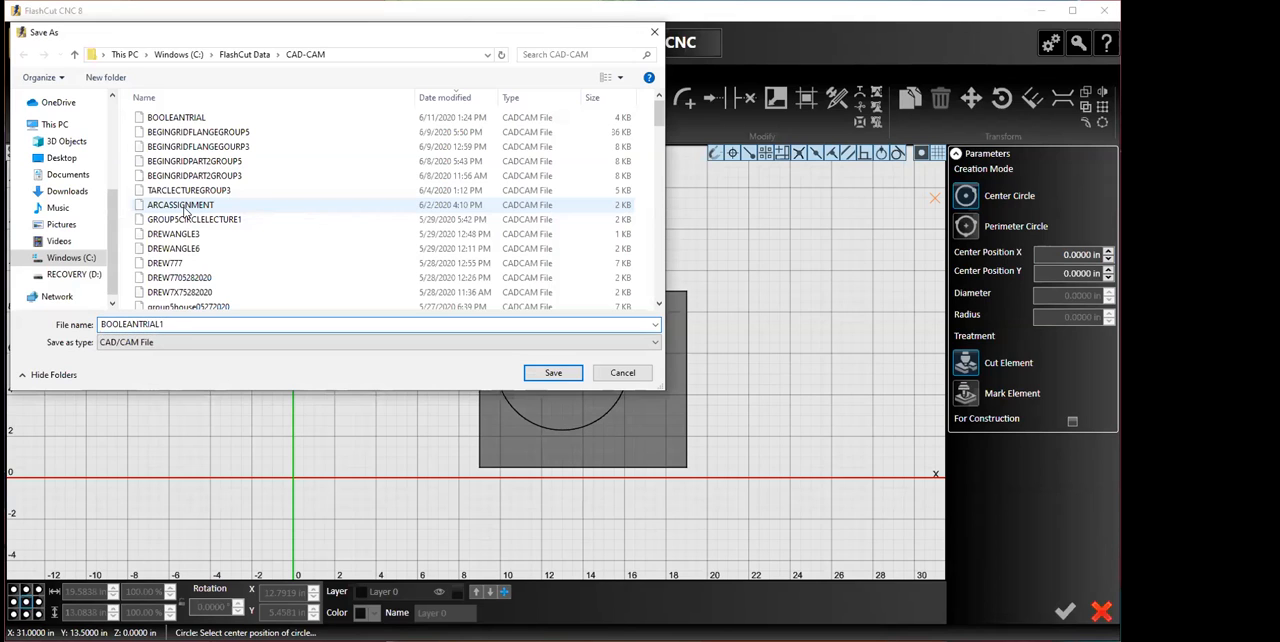
click(548, 377)
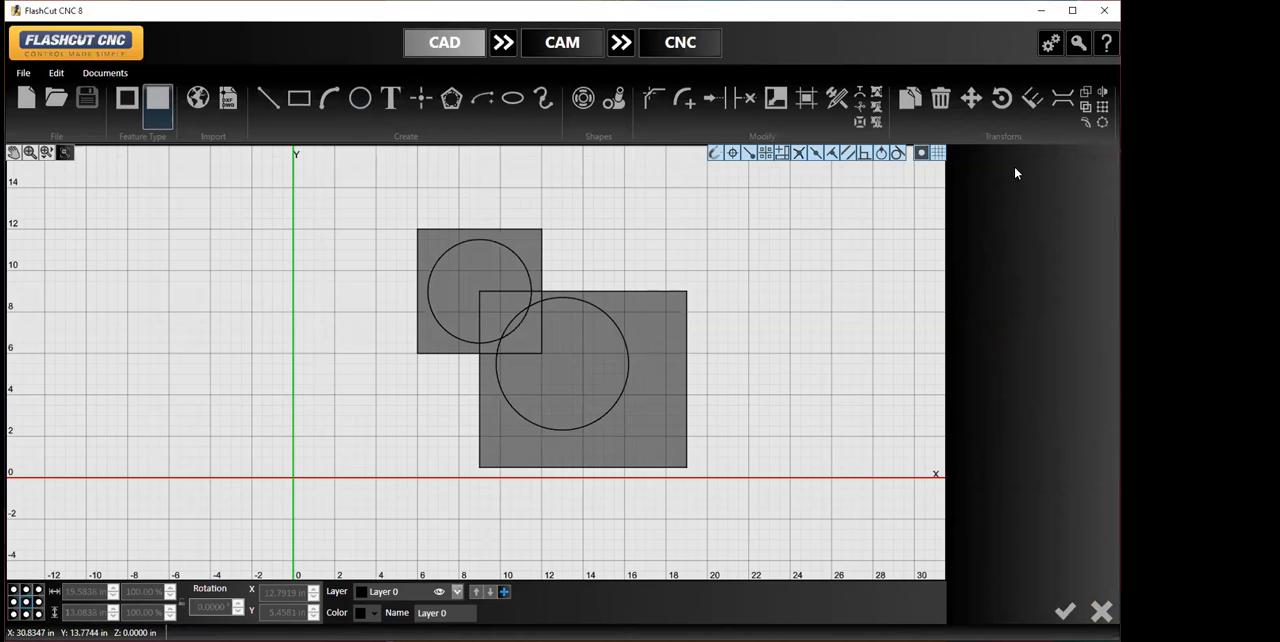
- Try the Boolean Weld with the square and its circle as first operand and the larger rectangle and its circle as second
click(1087, 96)
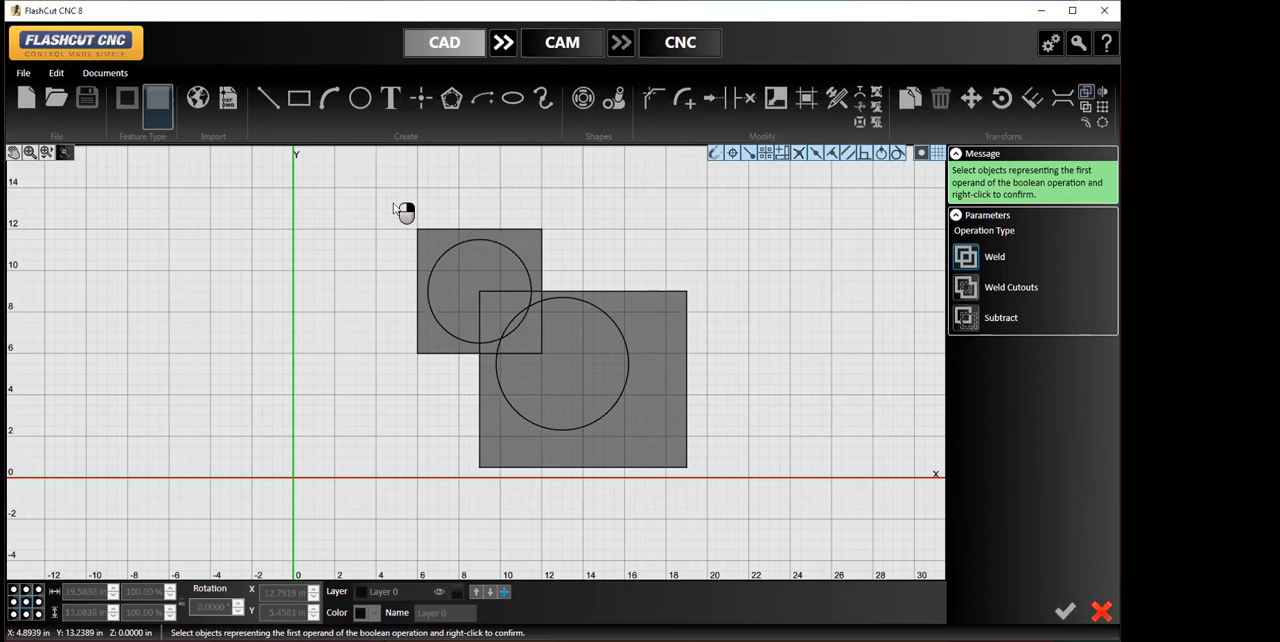
drag(397, 211, 566, 370)
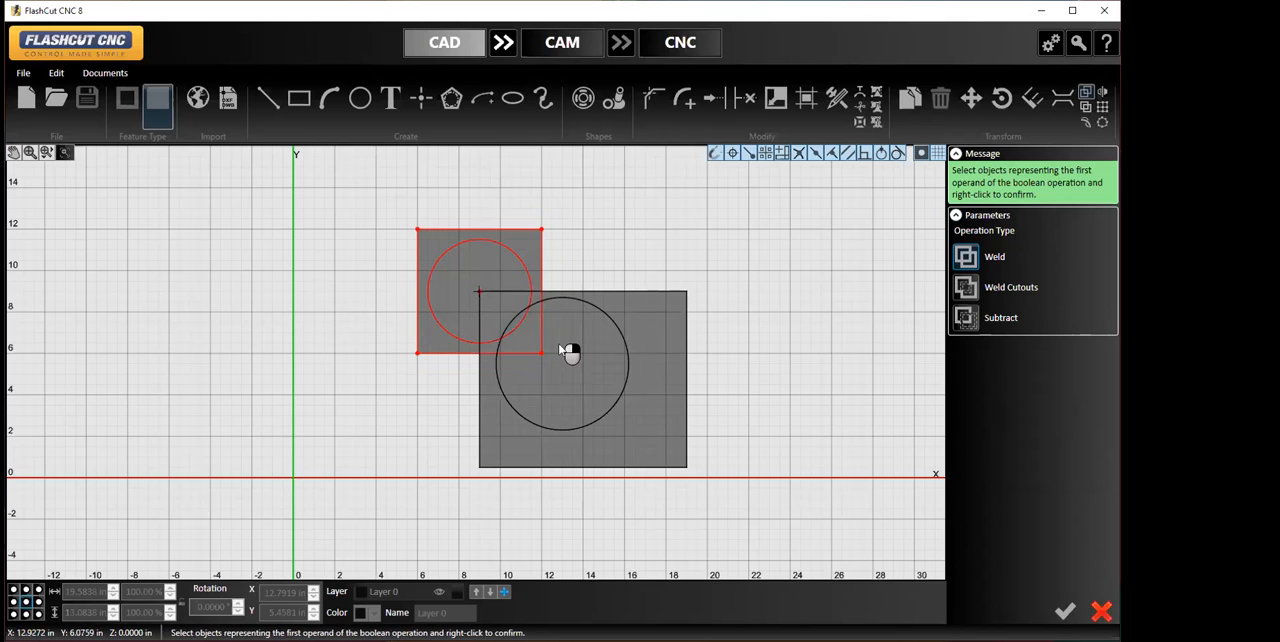
right_click(541, 265)
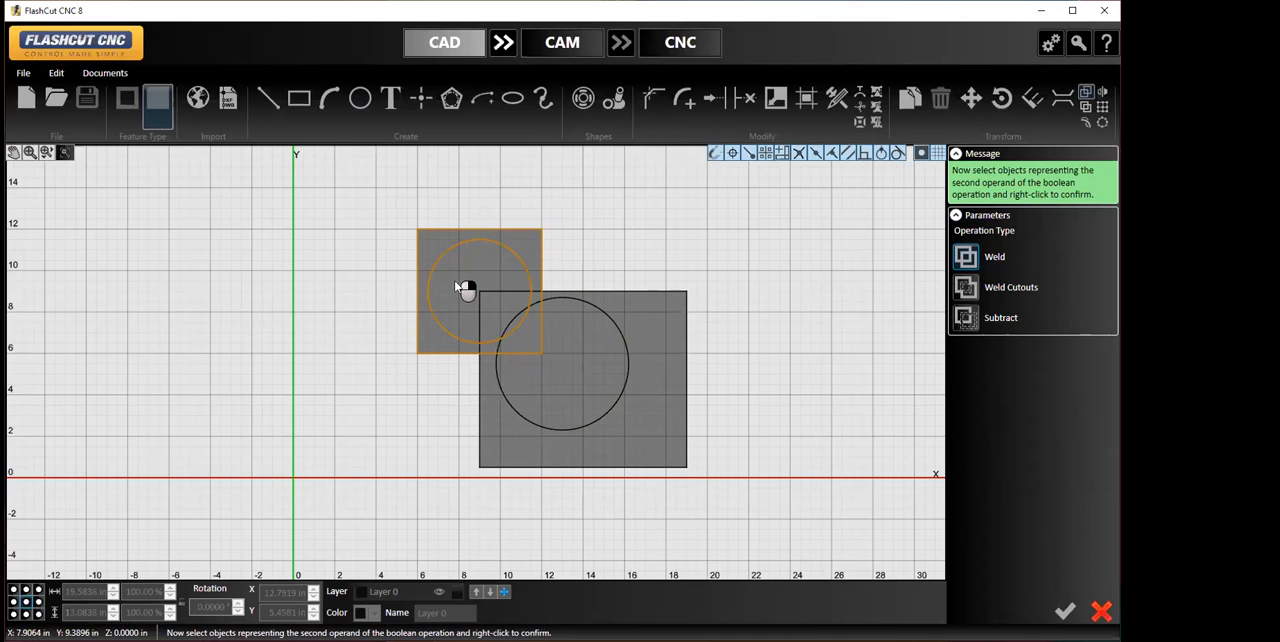
drag(468, 279, 727, 504)
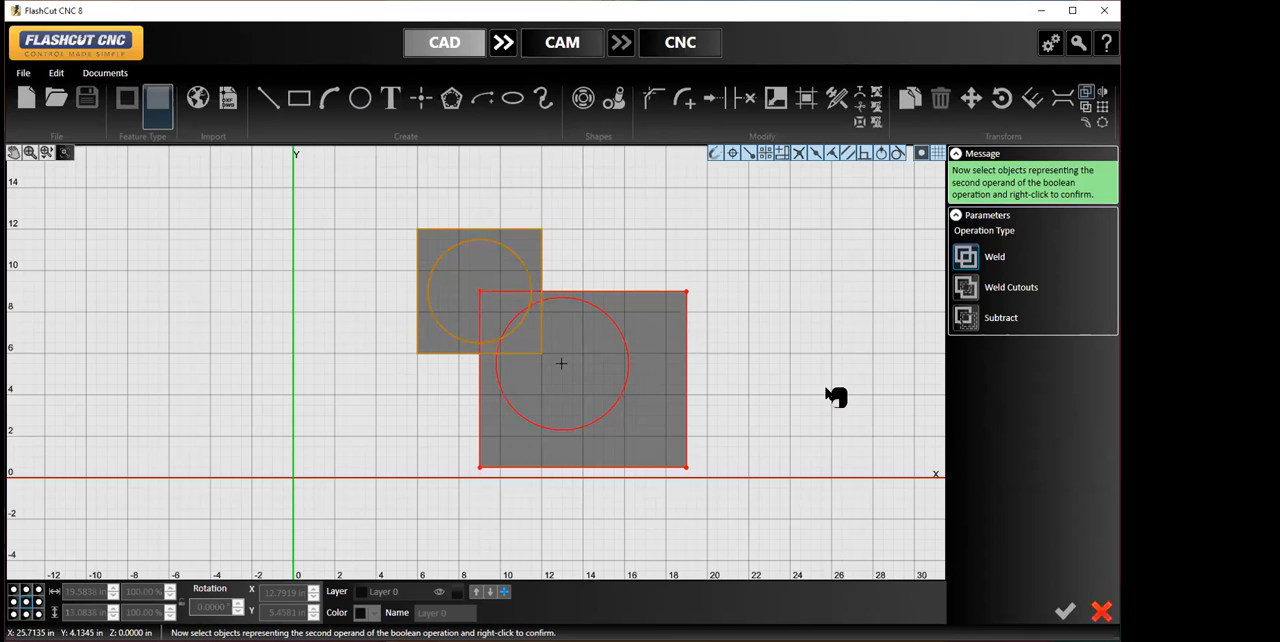
click(965, 258)
right_click(699, 393)
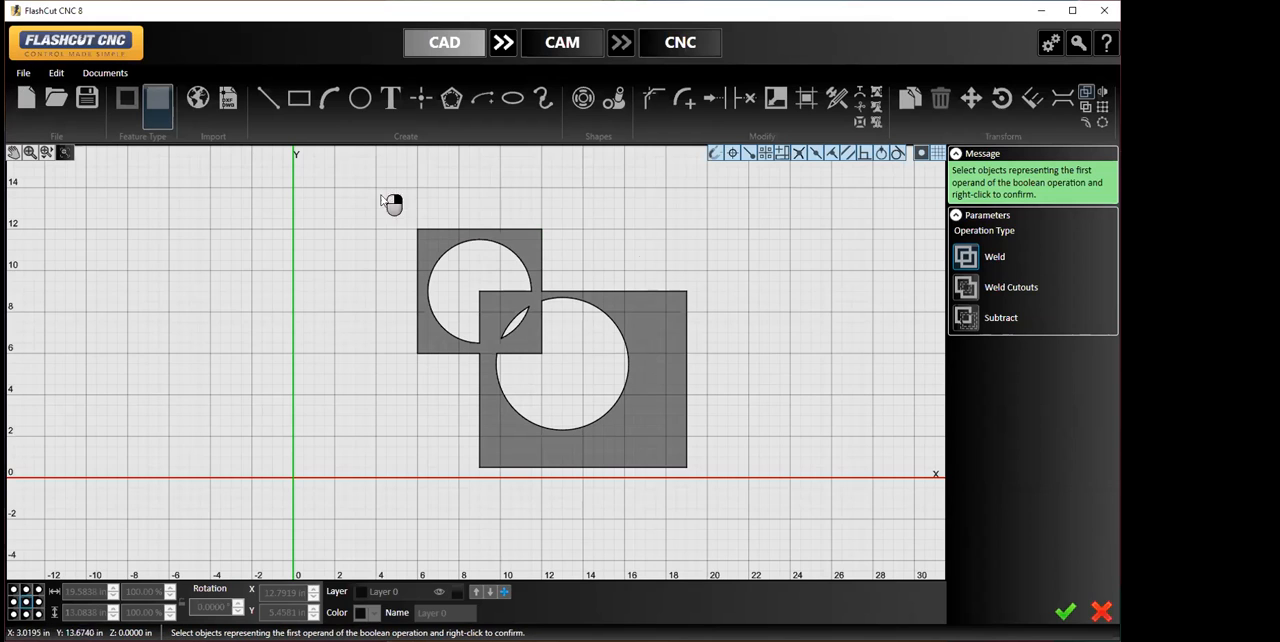
click(1101, 611)
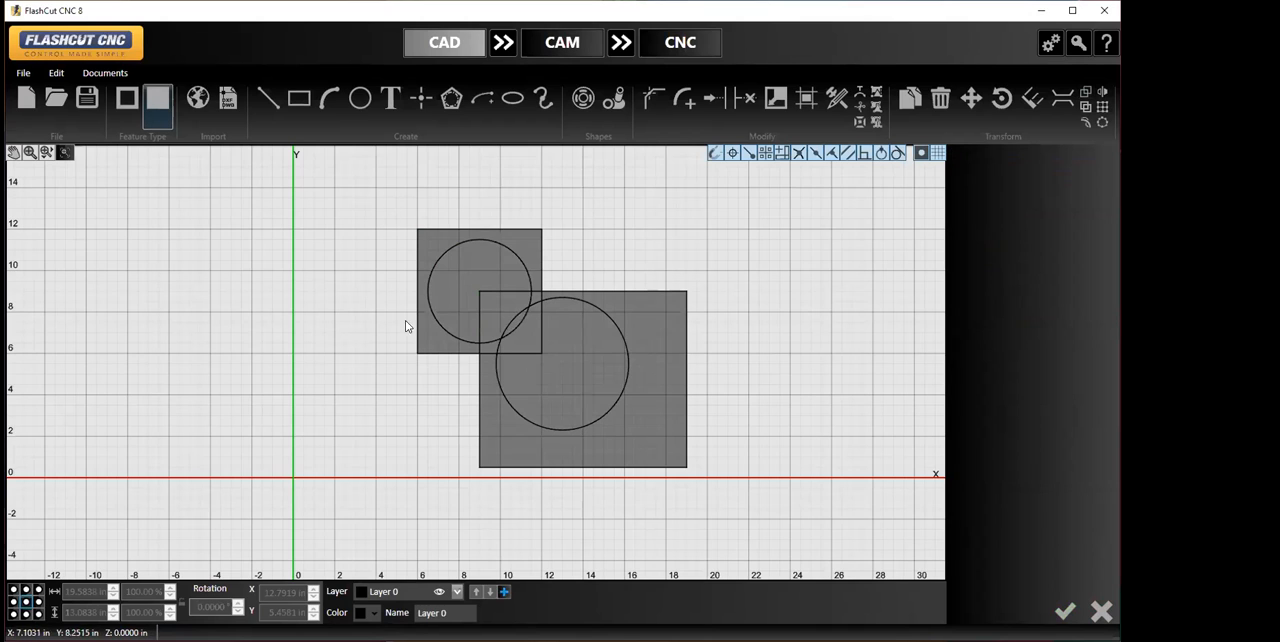
- Apply the Boolean Weld Cutouts operation to the square with its circle and the larger rectangle with its circle
click(1087, 94)
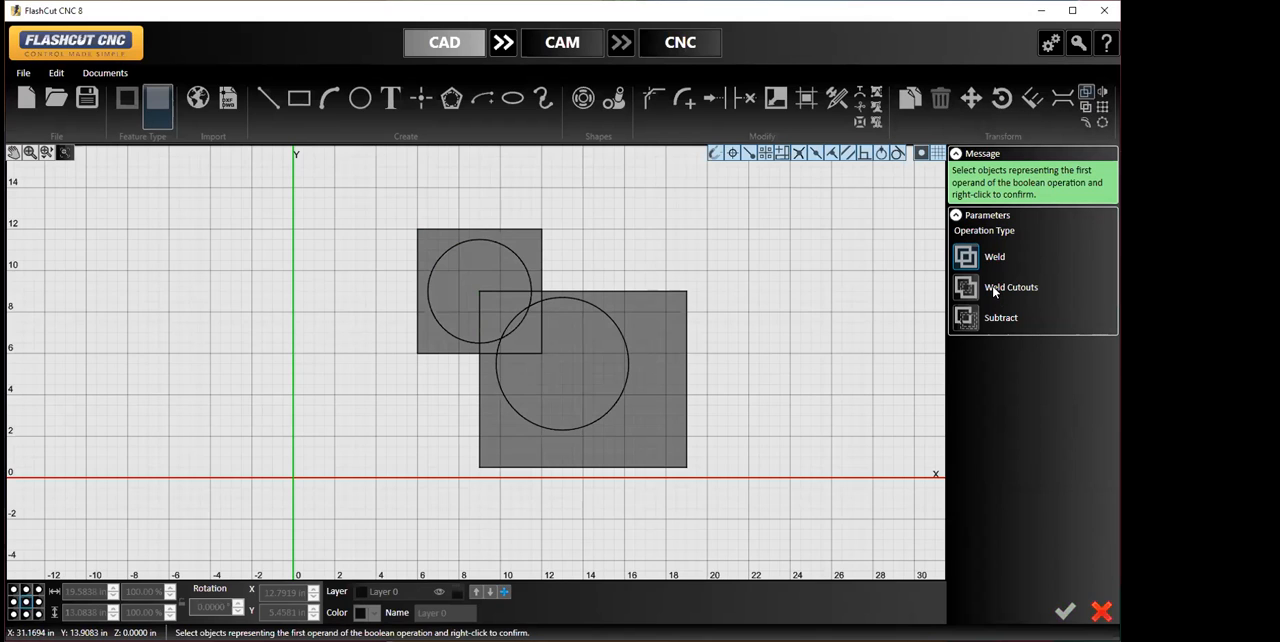
click(963, 290)
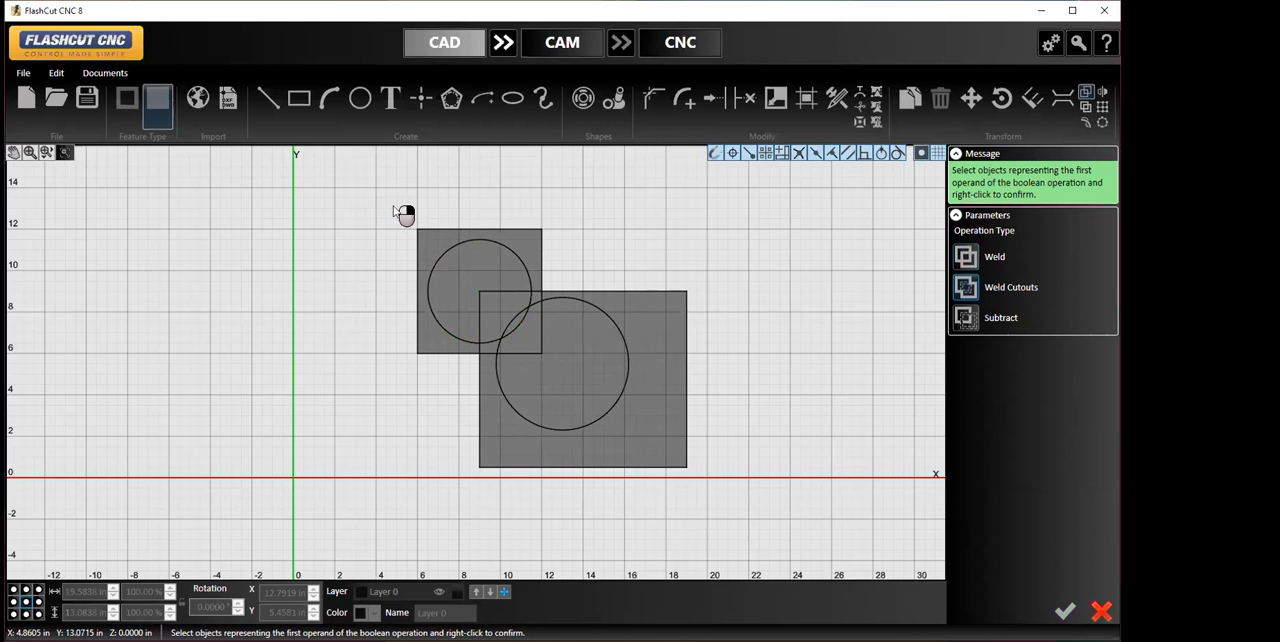
drag(395, 209, 566, 373)
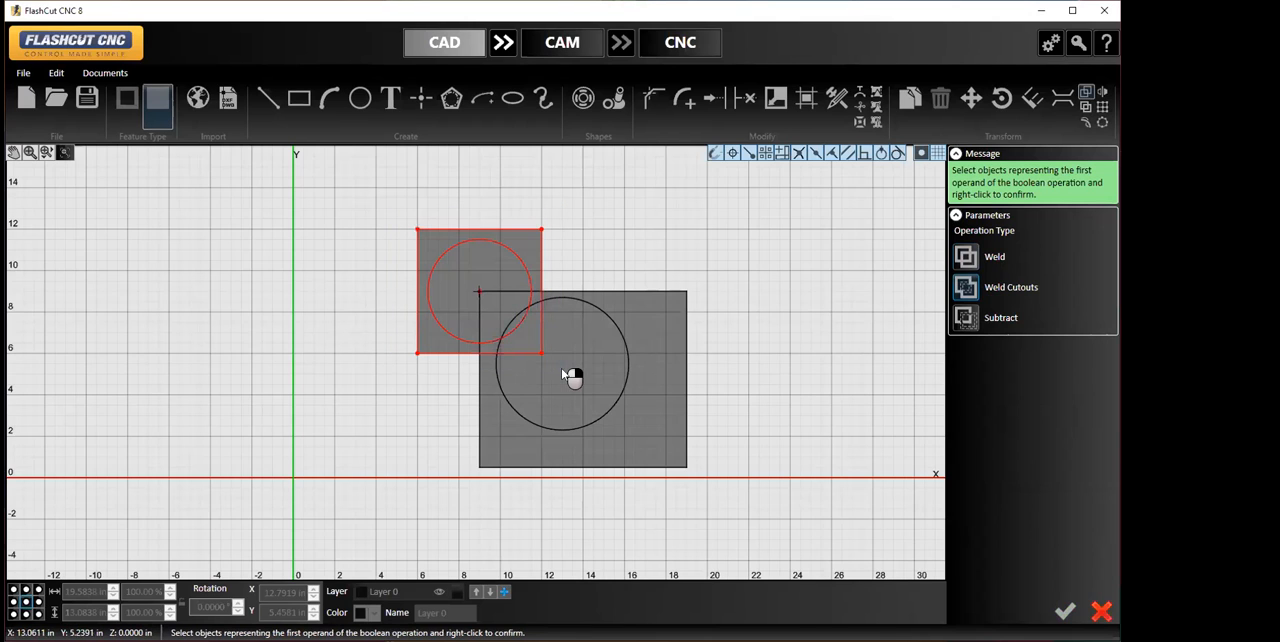
right_click(541, 268)
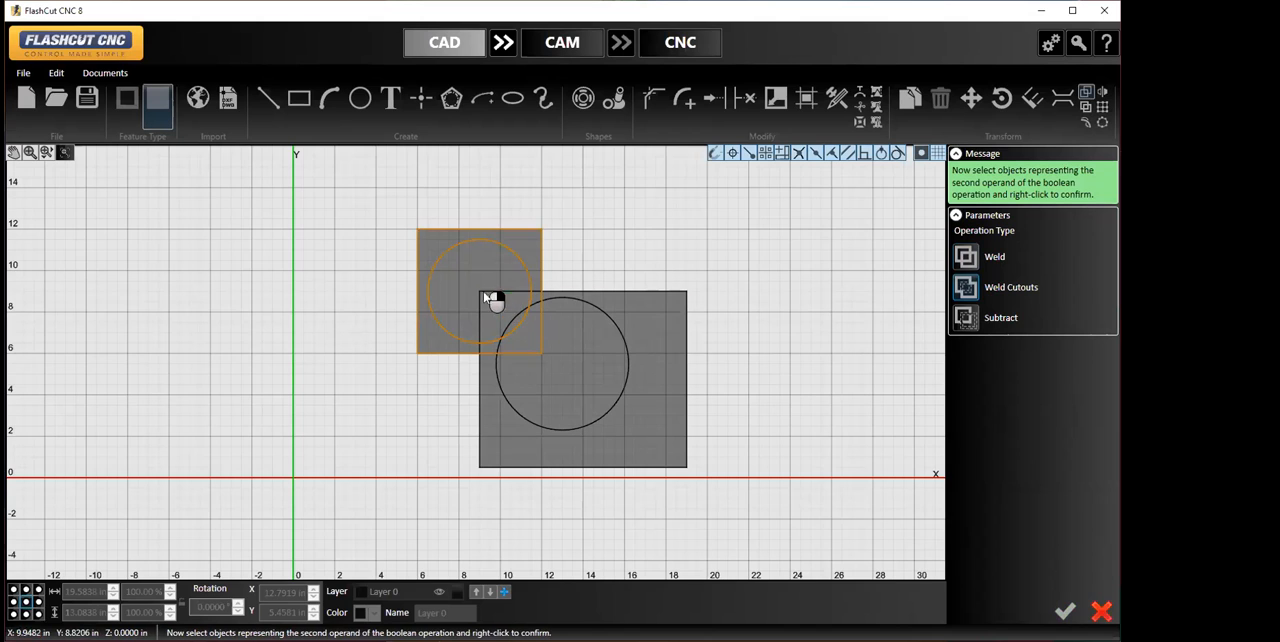
drag(468, 278, 705, 499)
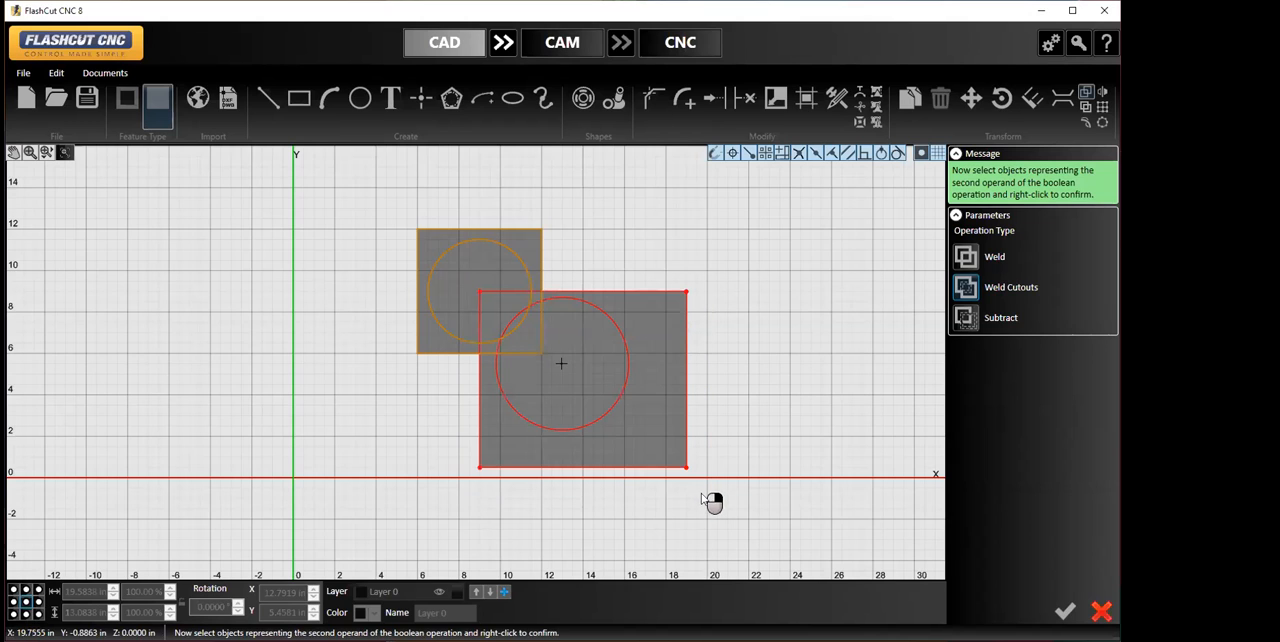
right_click(686, 385)
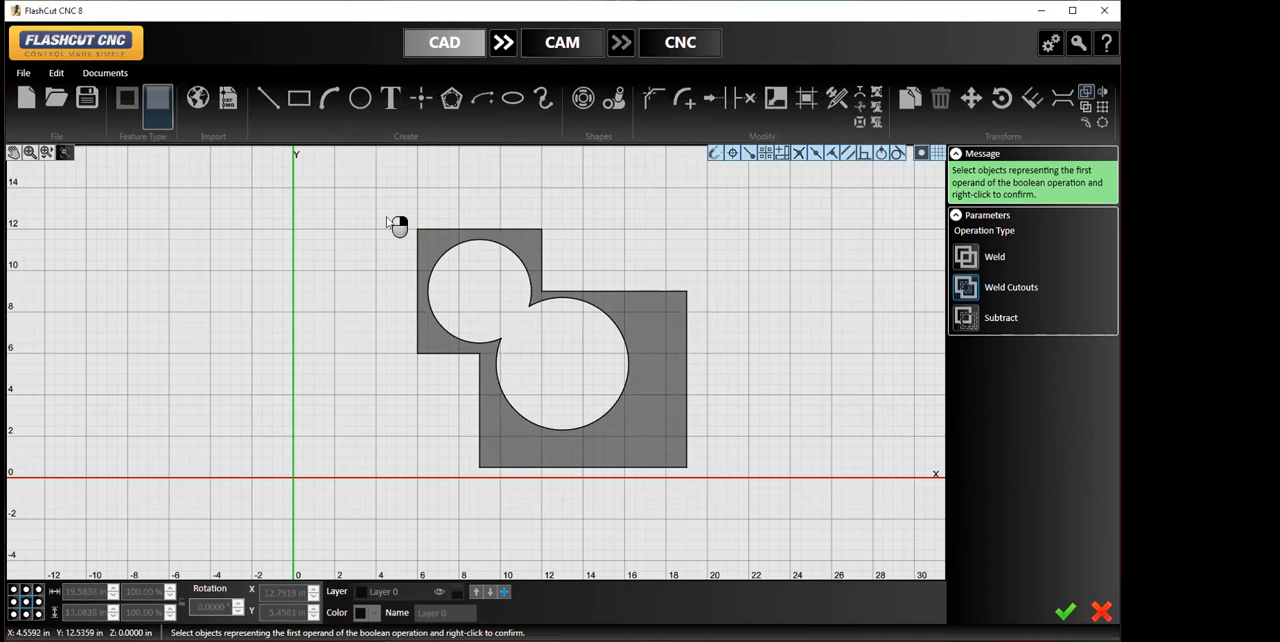
- Undo the cutout weld and delete all the remaining shapes from the drawing
click(56, 74)
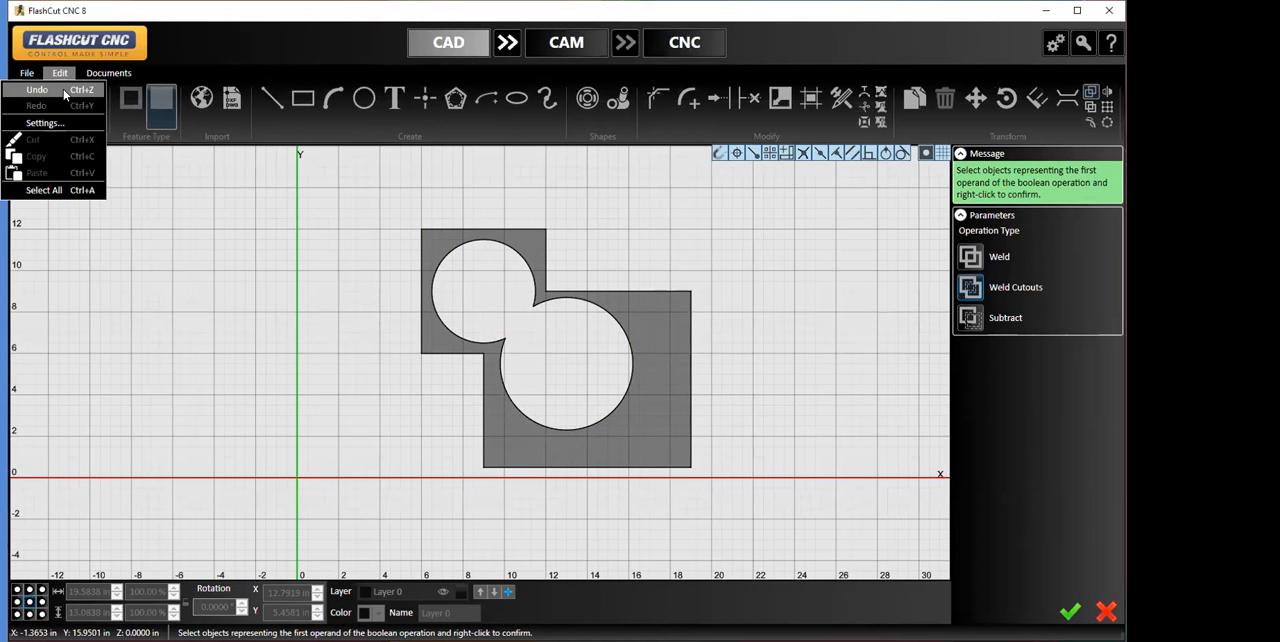
click(64, 93)
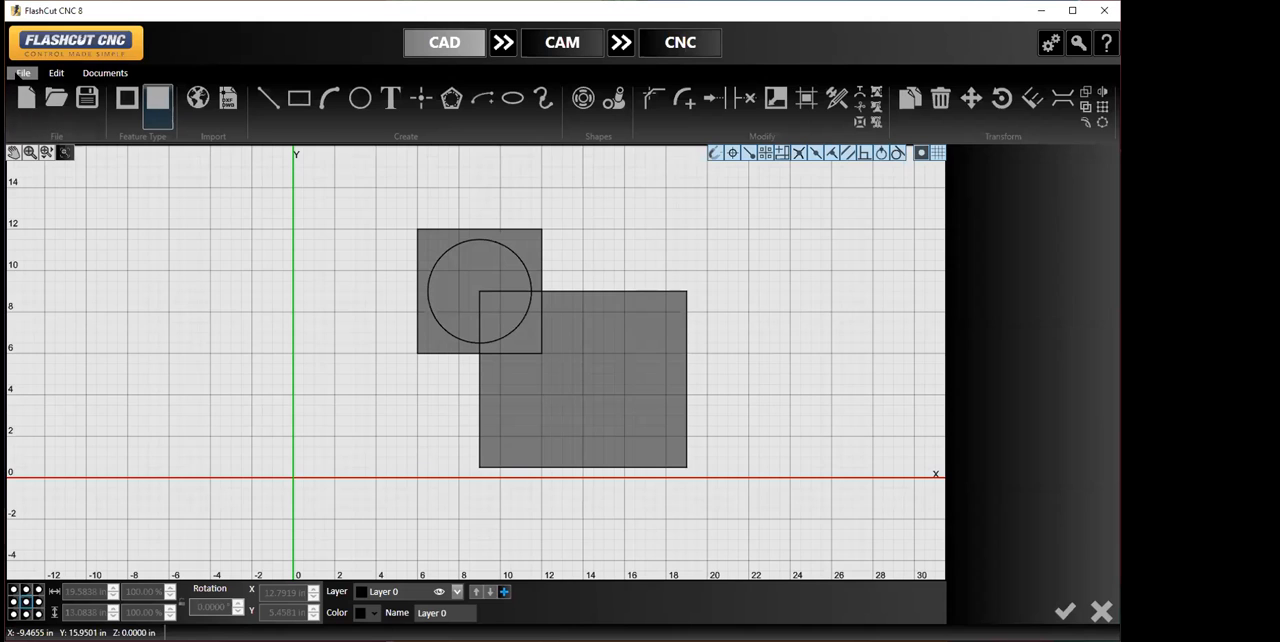
drag(400, 206, 772, 525)
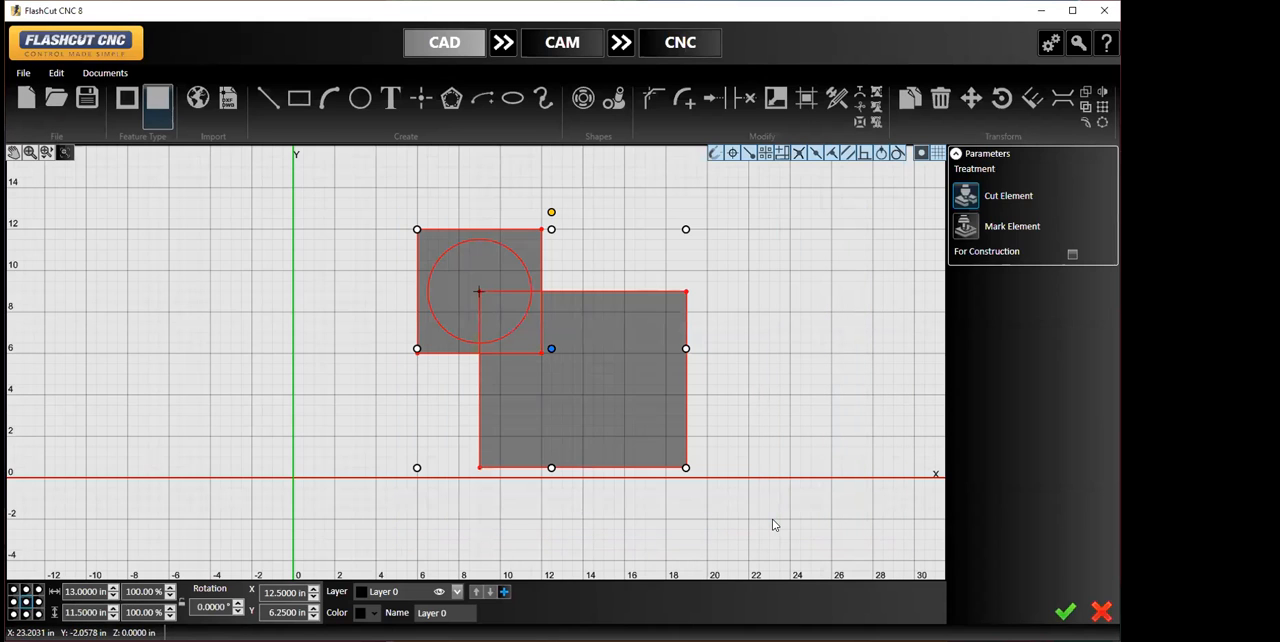
key(Delete)
- Try to reopen the saved drawing file, accepting the switch to the already open document
click(23, 75)
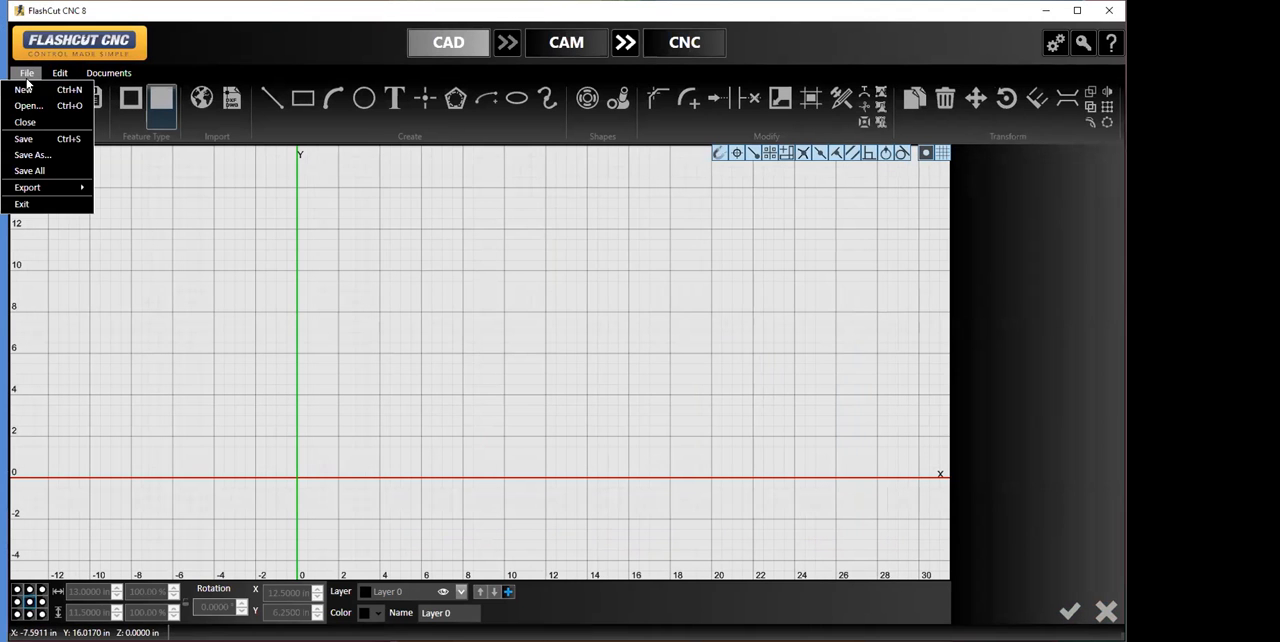
click(30, 105)
click(178, 117)
click(556, 373)
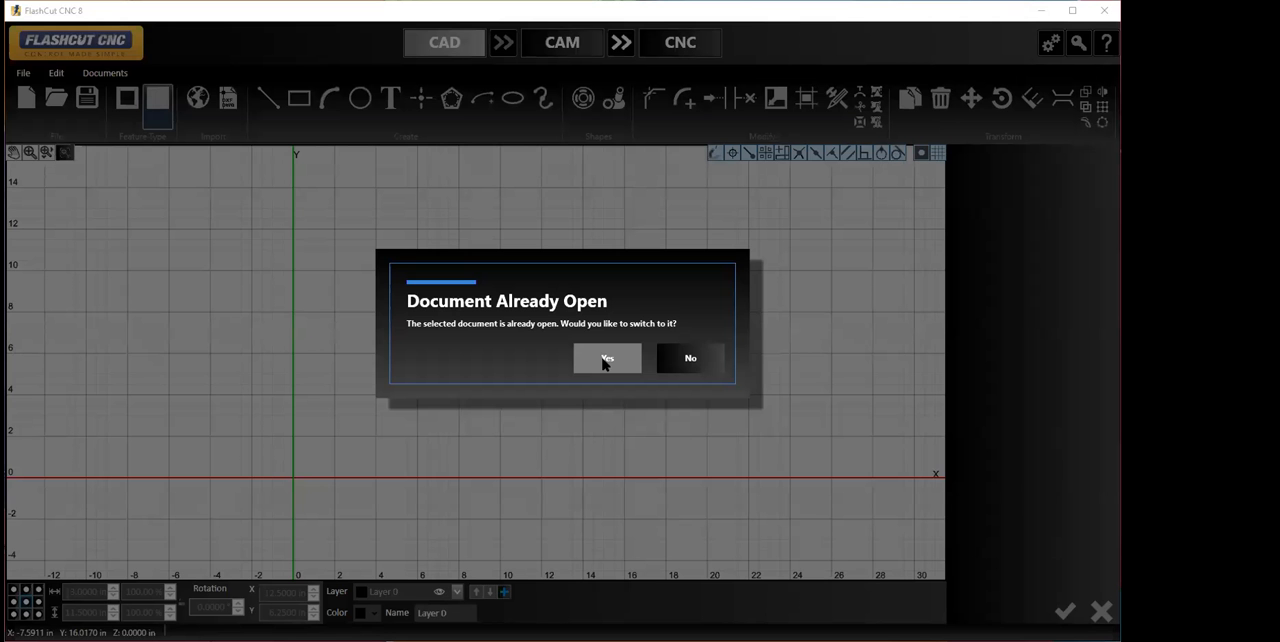
click(605, 362)
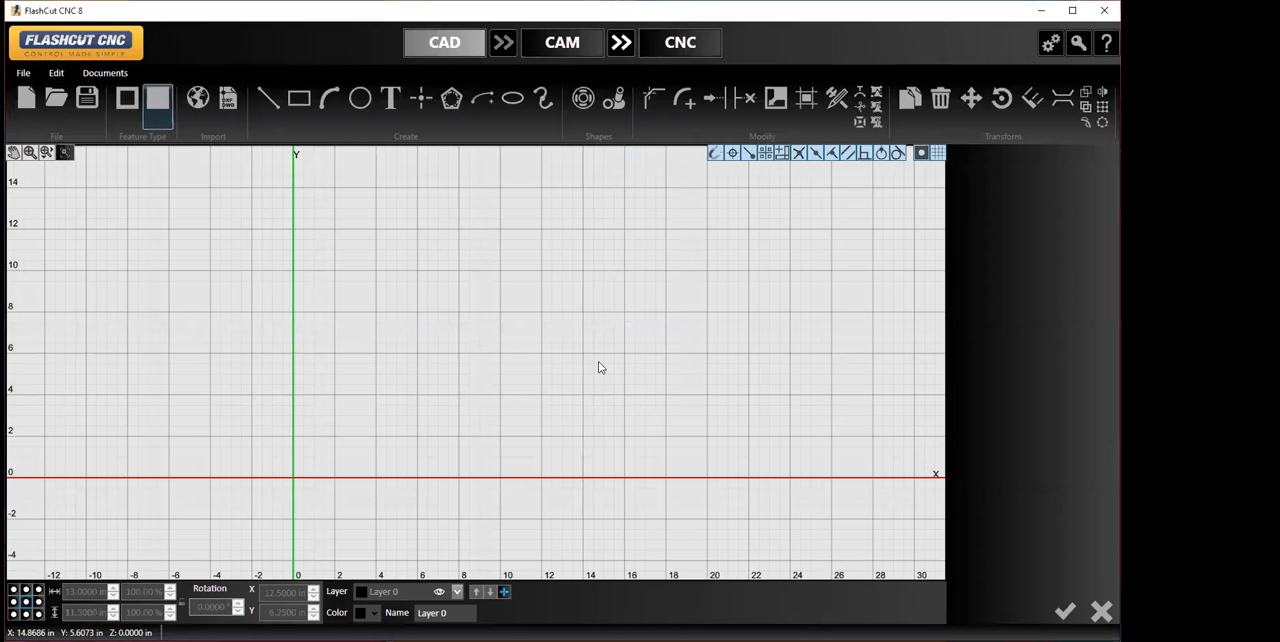
- Try opening the saved drawing file again, declining the switch to the already open document
click(23, 73)
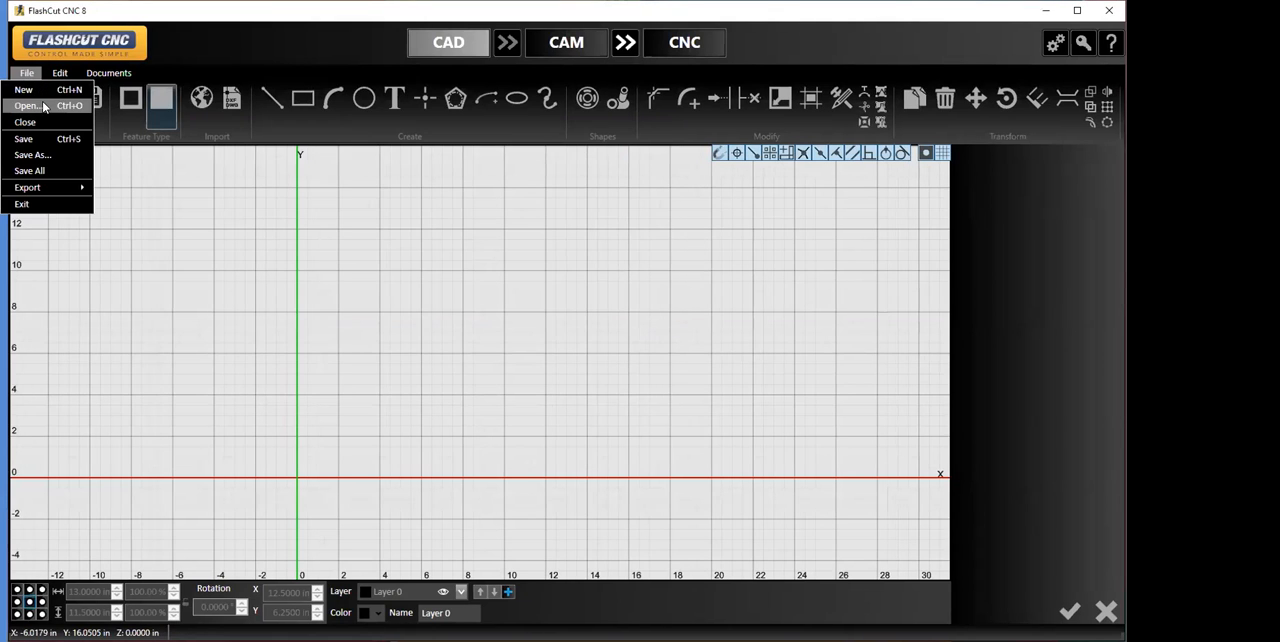
click(44, 106)
click(190, 118)
click(551, 378)
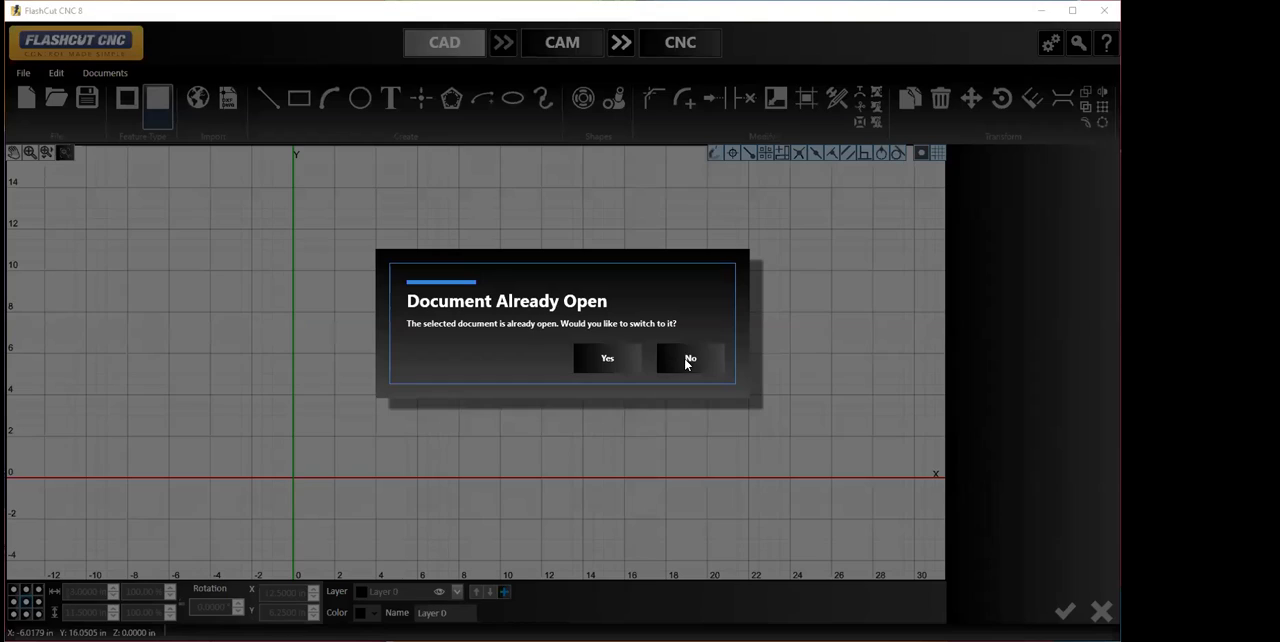
click(688, 362)
- Open the saved CAD/CAM drawing BOOLEANTRIAL
scroll(552, 399, up, 1)
scroll(552, 399, down, 3)
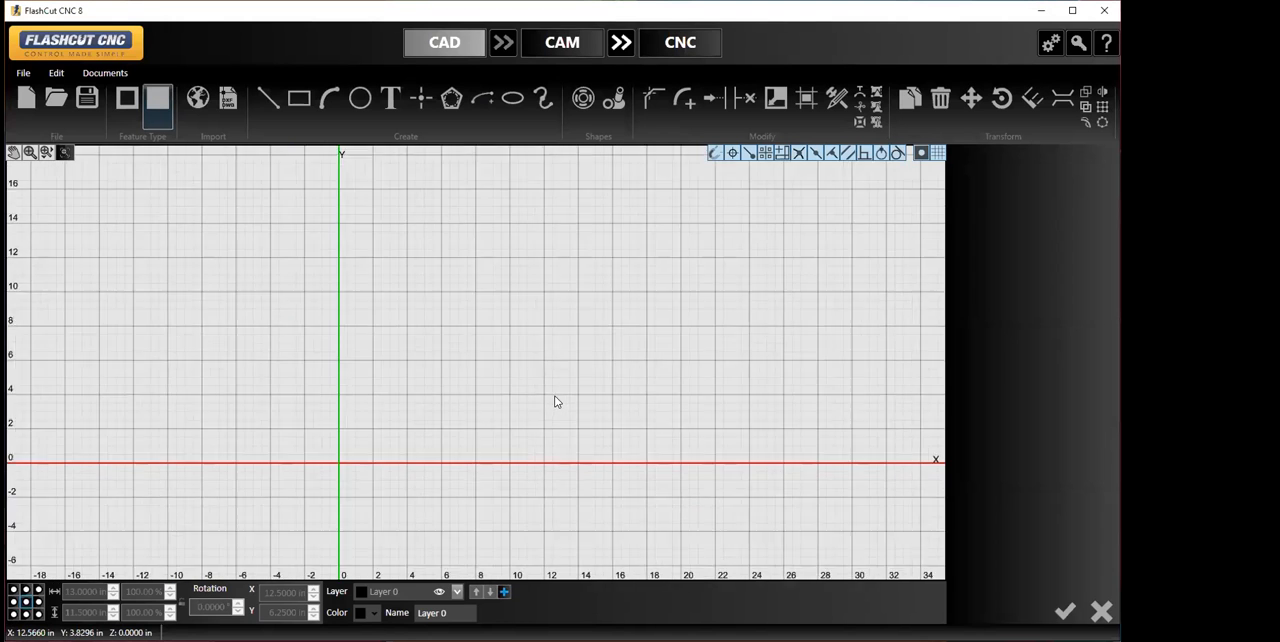
scroll(556, 399, down, 1)
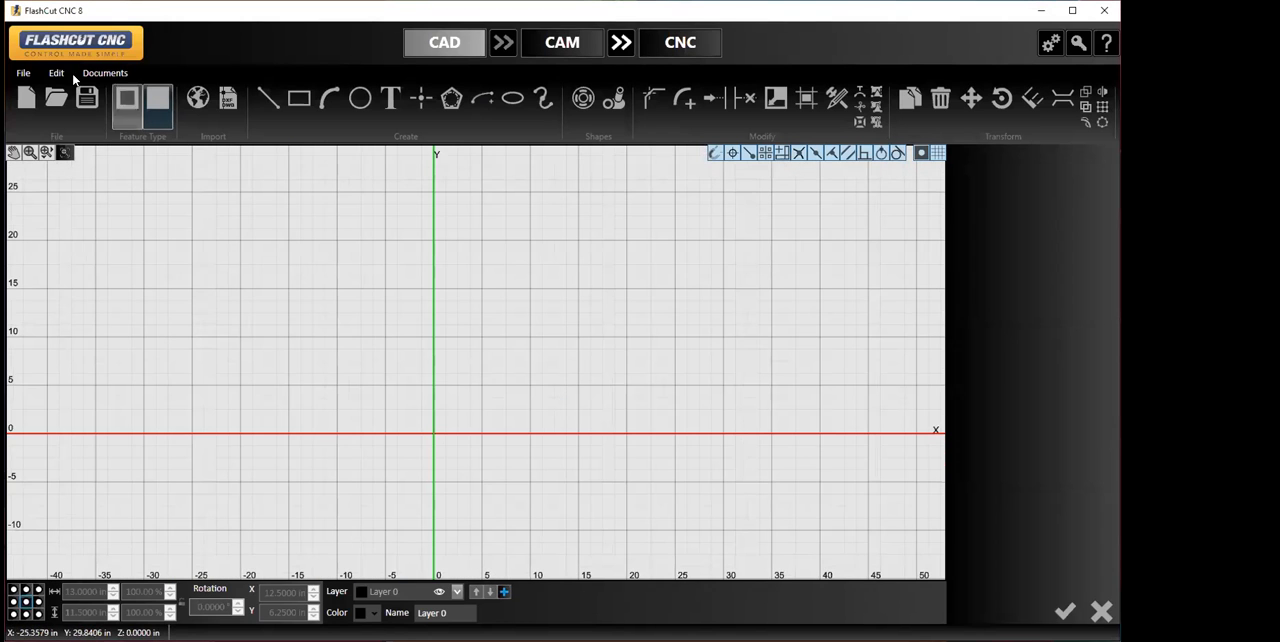
click(24, 74)
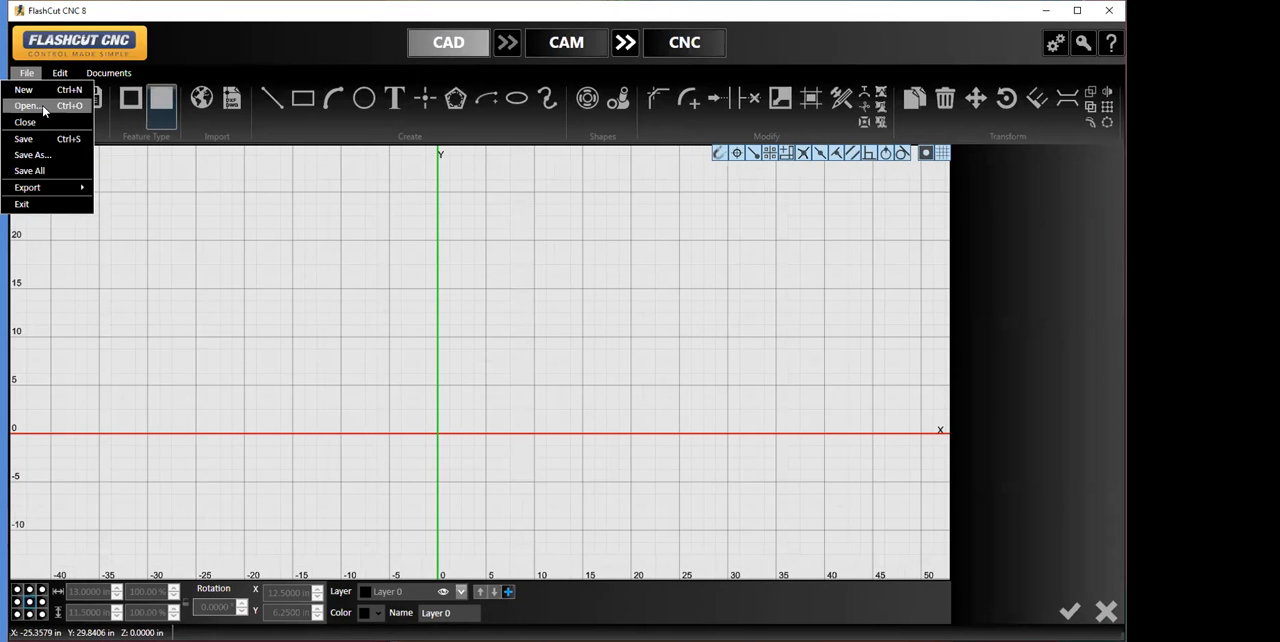
click(43, 111)
click(176, 132)
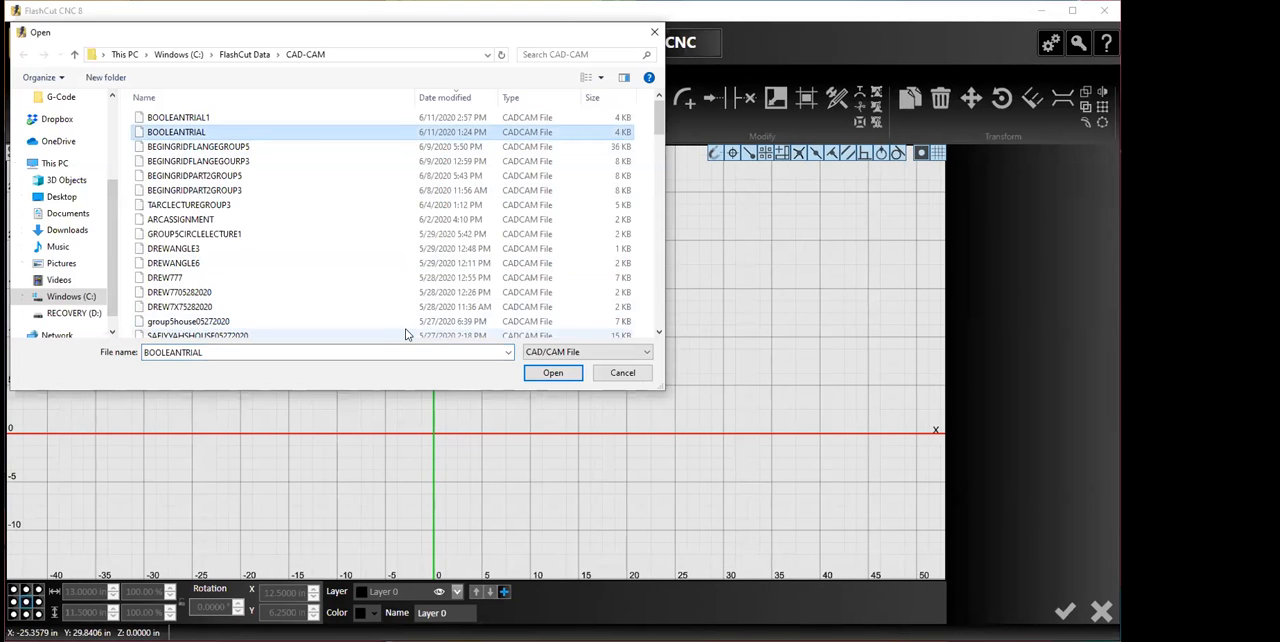
click(546, 379)
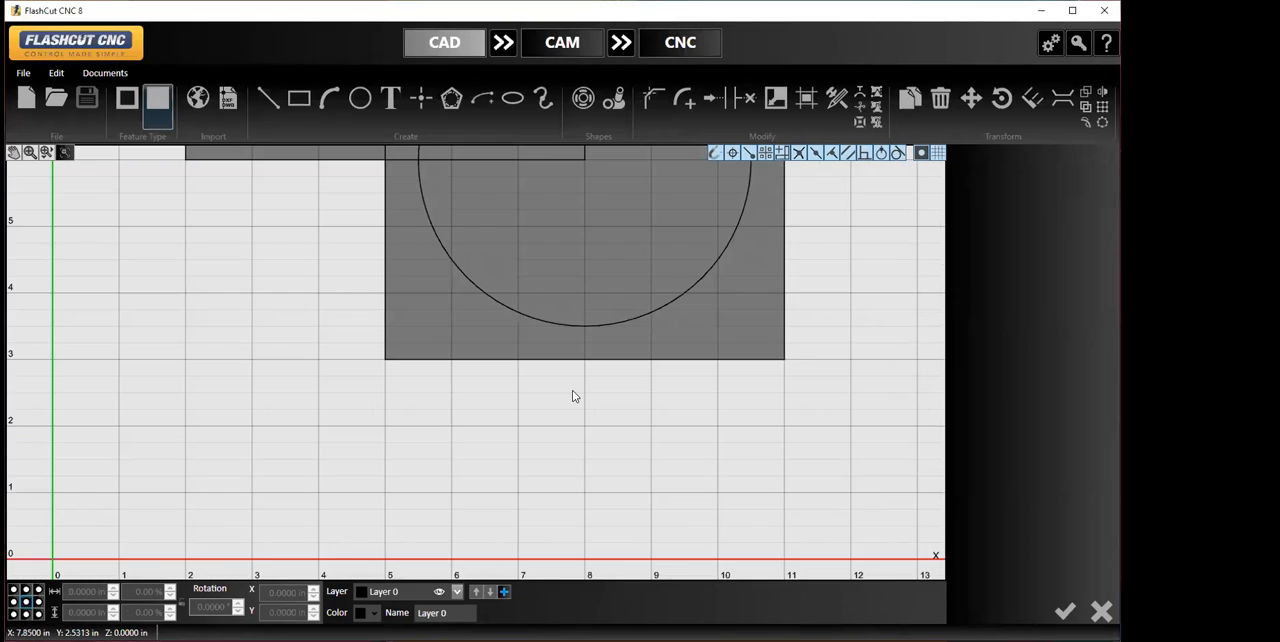
scroll(574, 394, down, 4)
middle_drag(560, 309, 546, 412)
scroll(546, 412, down, 1)
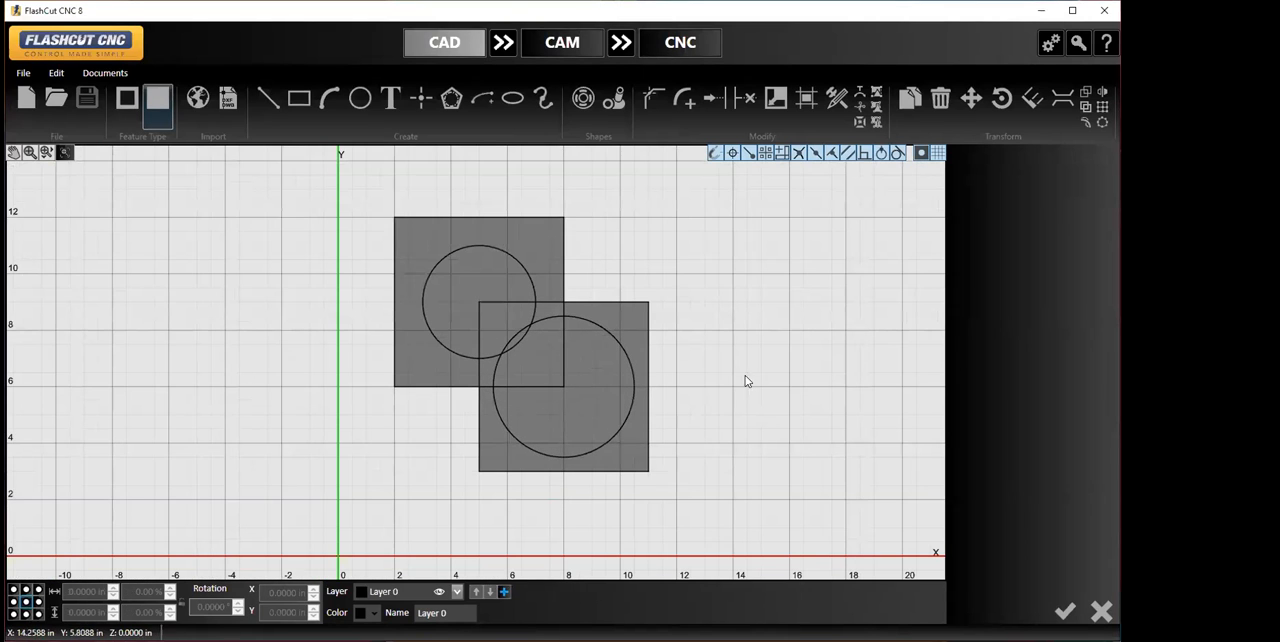
- Apply the Boolean Subtract operation with the upper square and its circle as first operand and the lower square and its circle as second
click(1086, 92)
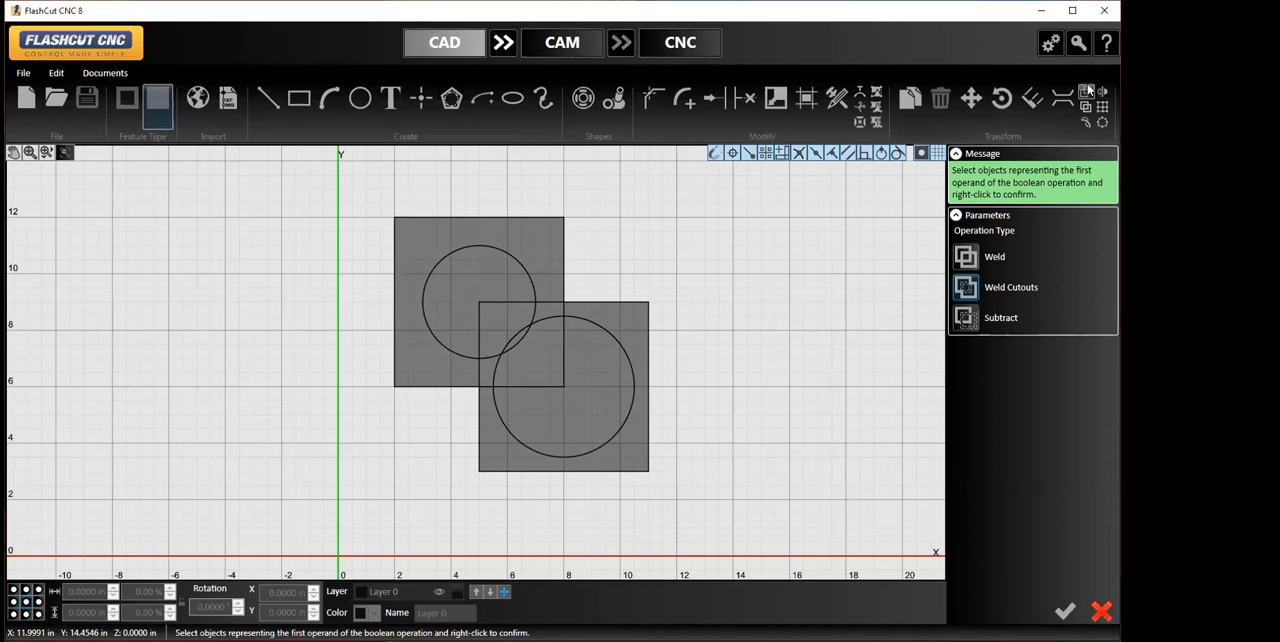
click(966, 317)
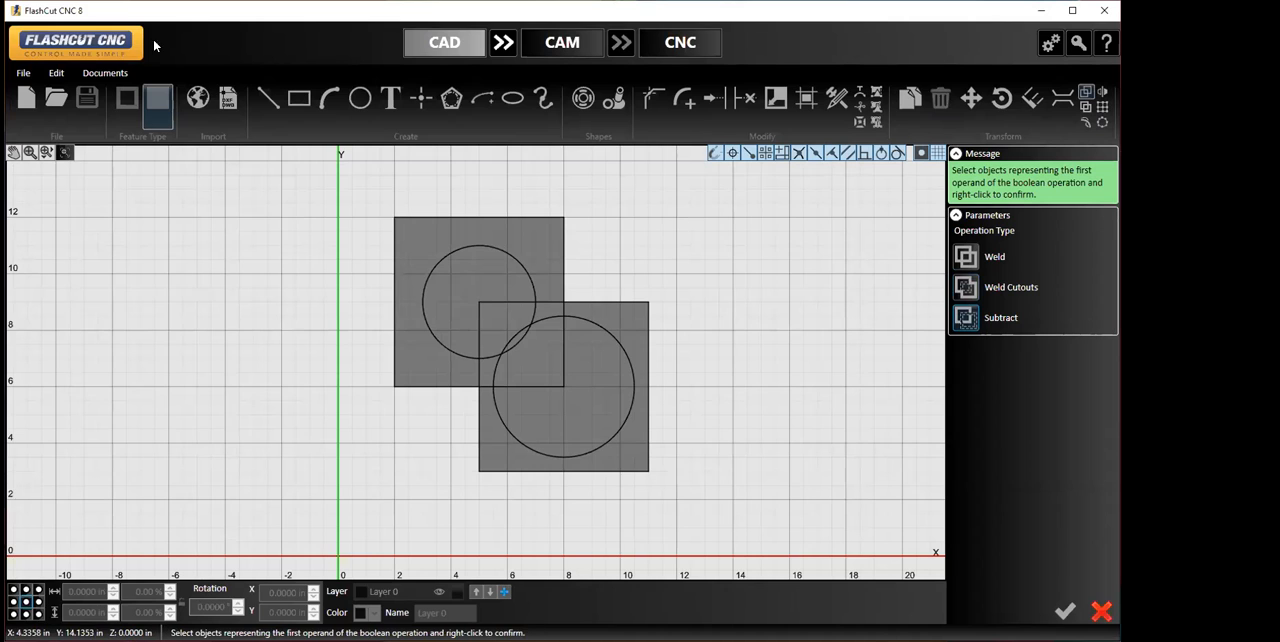
drag(369, 192, 580, 394)
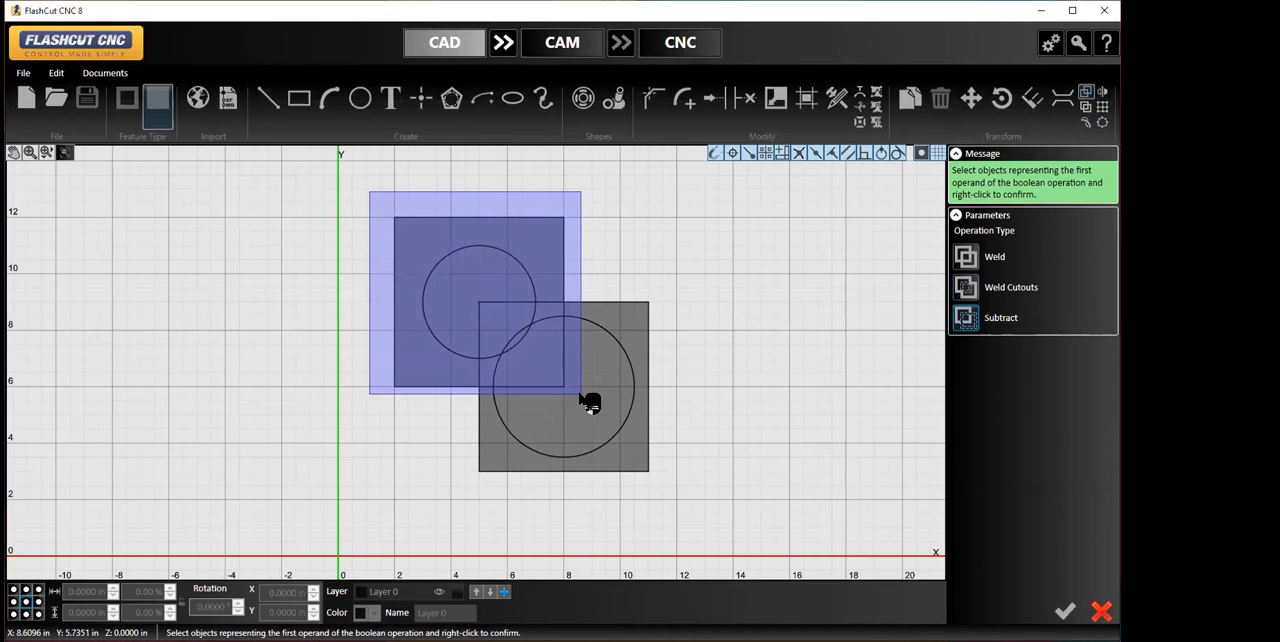
drag(580, 396, 585, 397)
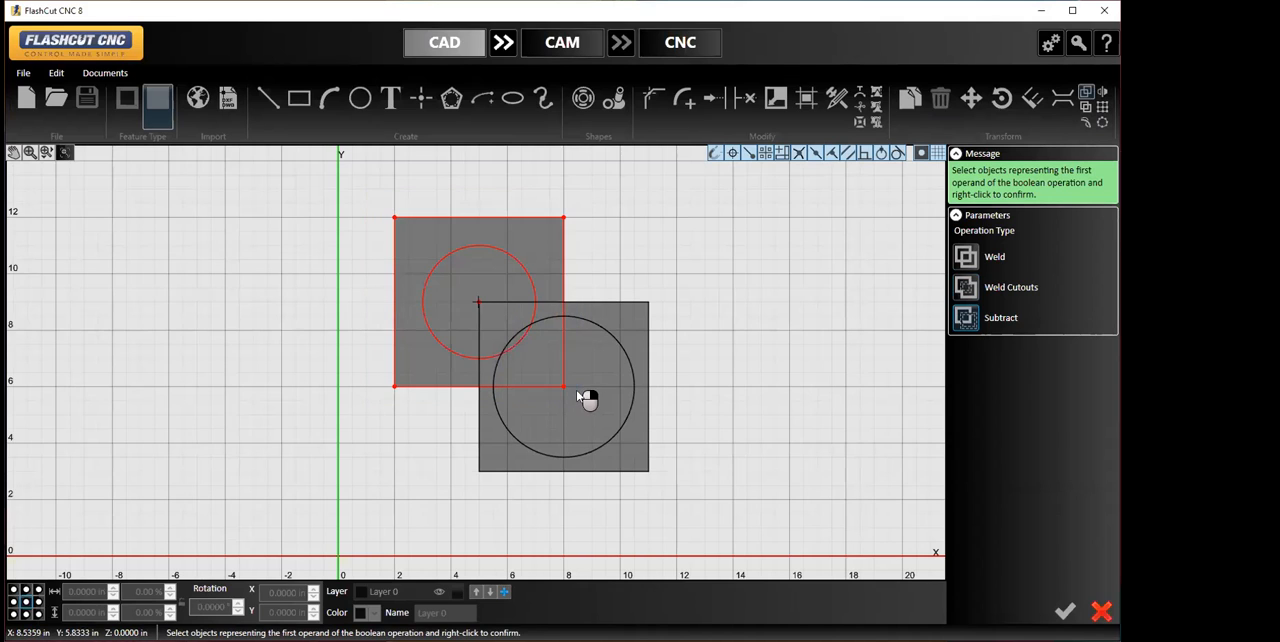
right_click(567, 263)
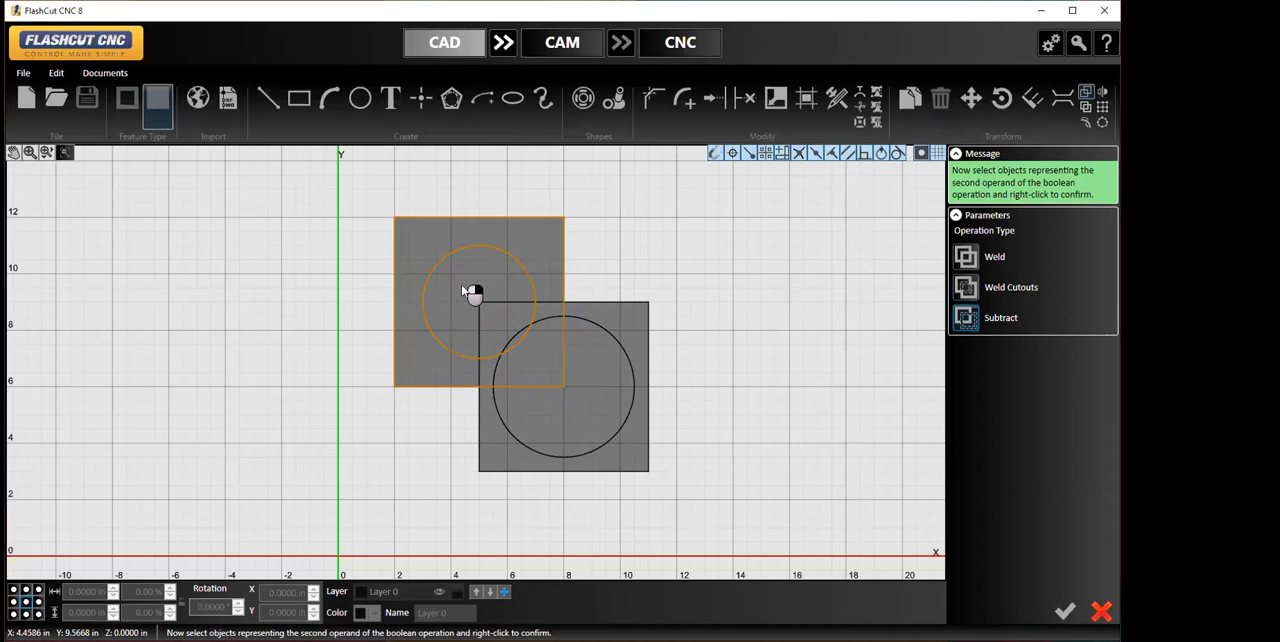
drag(463, 288, 676, 500)
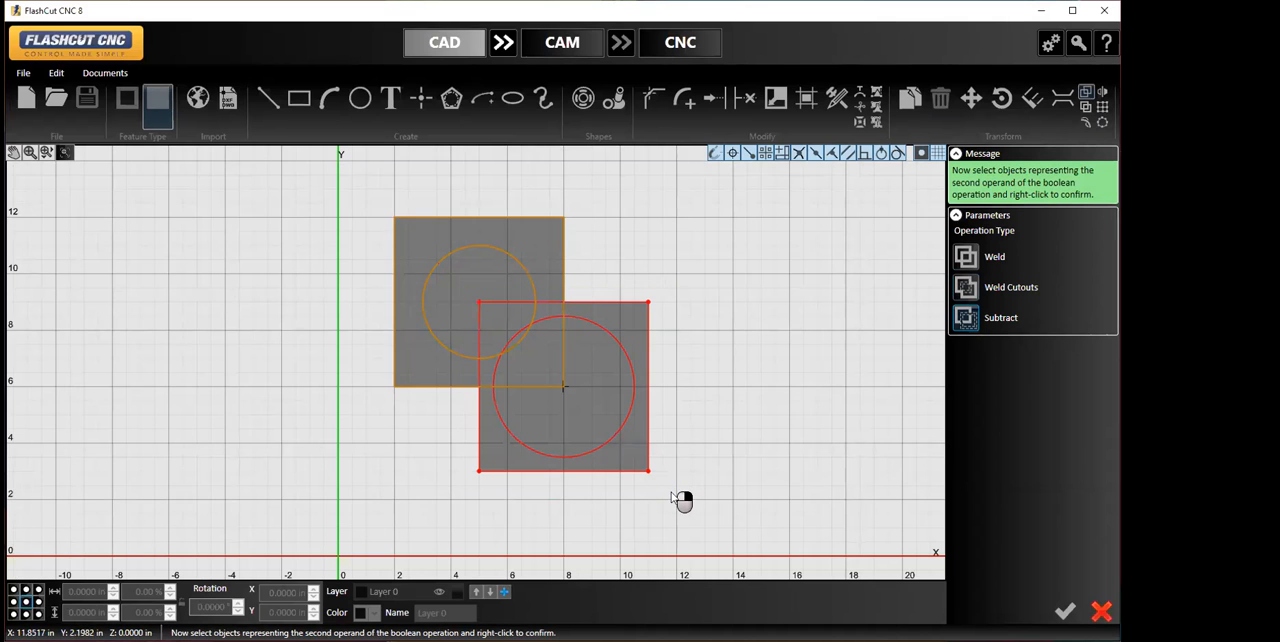
right_click(648, 398)
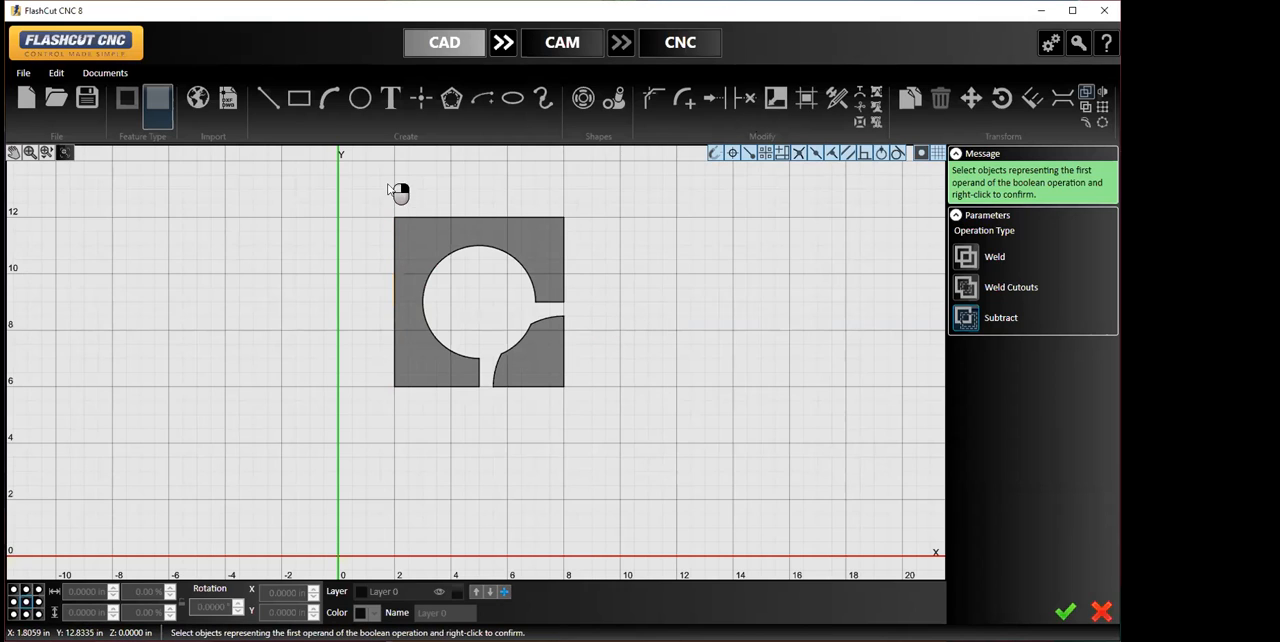
- Cancel the subtraction and delete all the squares and circles from the drawing
drag(362, 187, 646, 460)
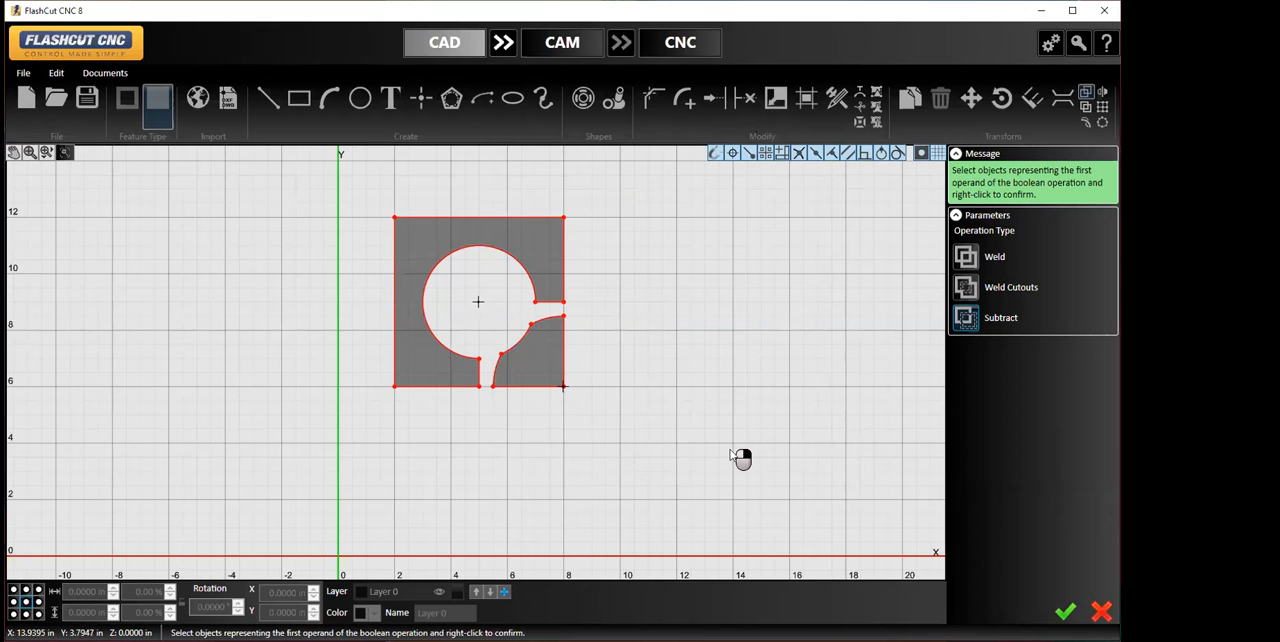
click(1101, 611)
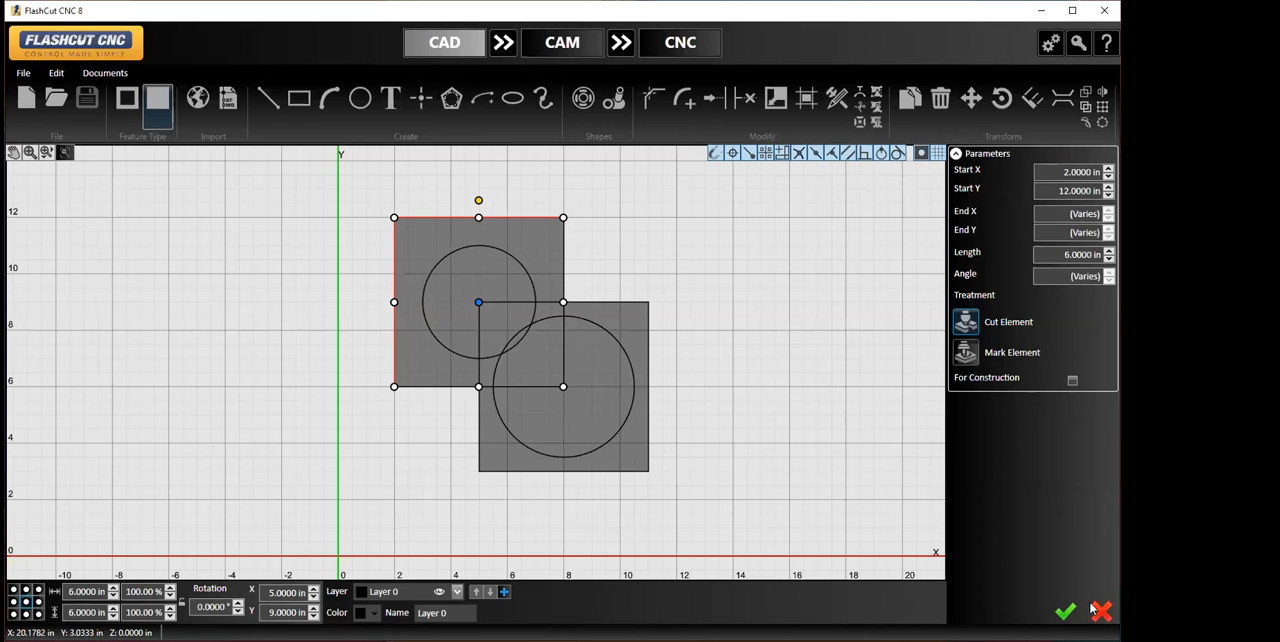
drag(368, 198, 686, 491)
key(Delete)
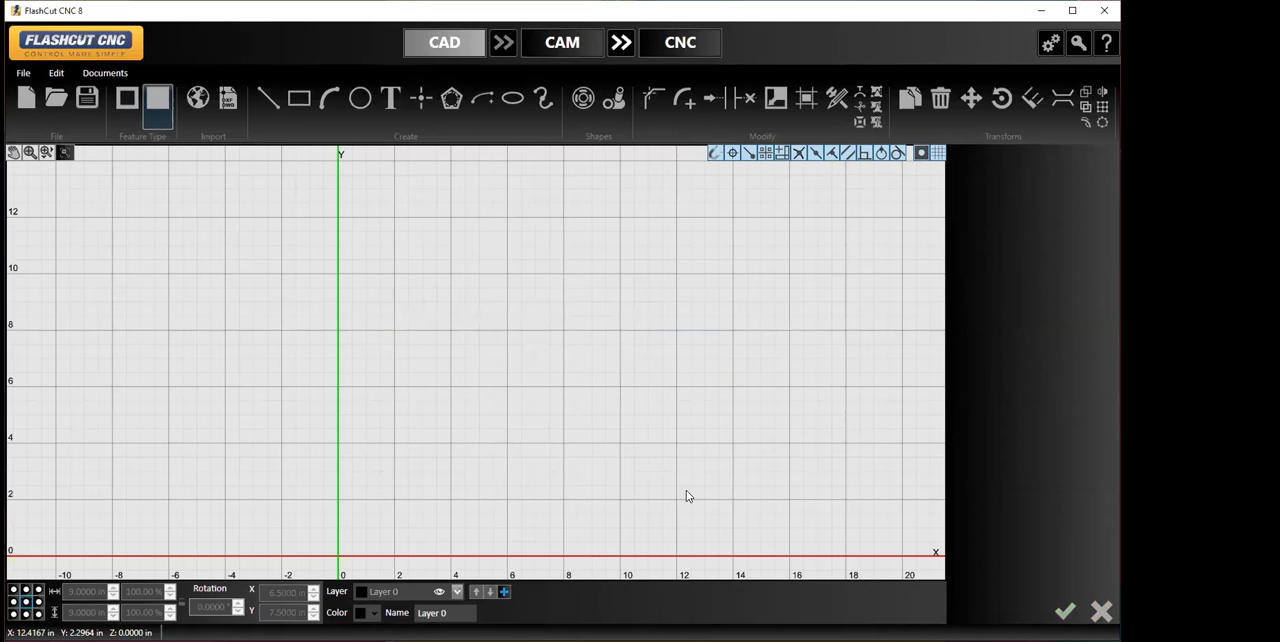
- Draw two center circles of 2 in radius, centered at X 14, Y 16 and at X 14, Y 8
middle_drag(657, 451, 495, 450)
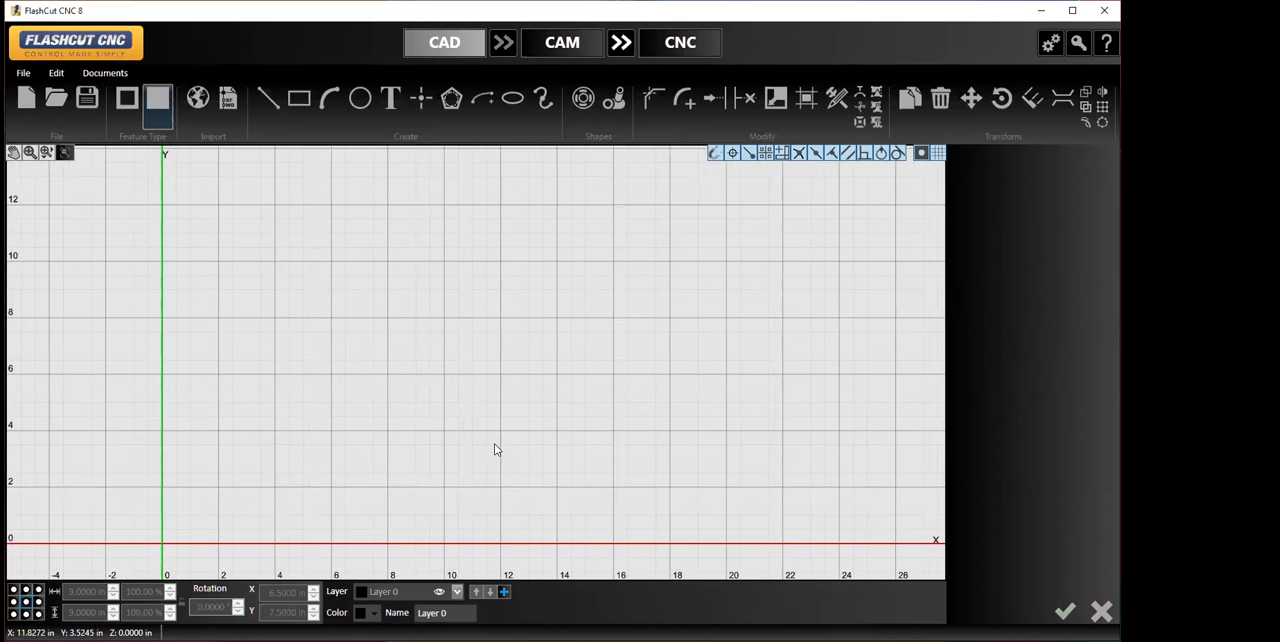
click(362, 95)
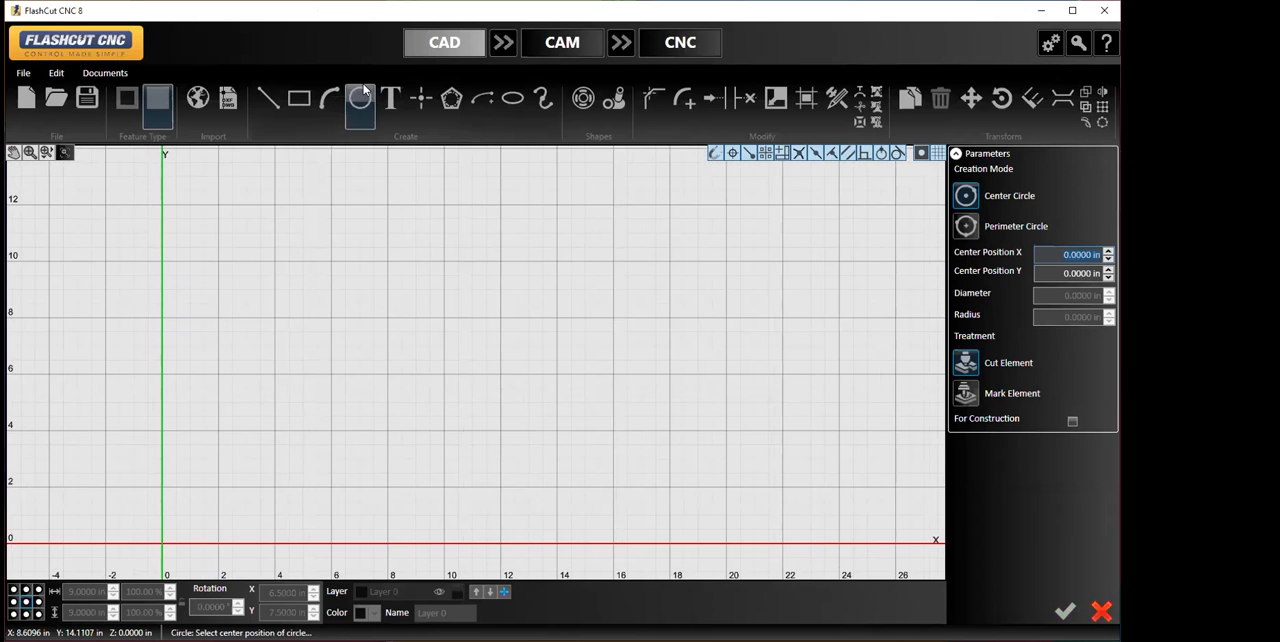
middle_drag(574, 295, 585, 397)
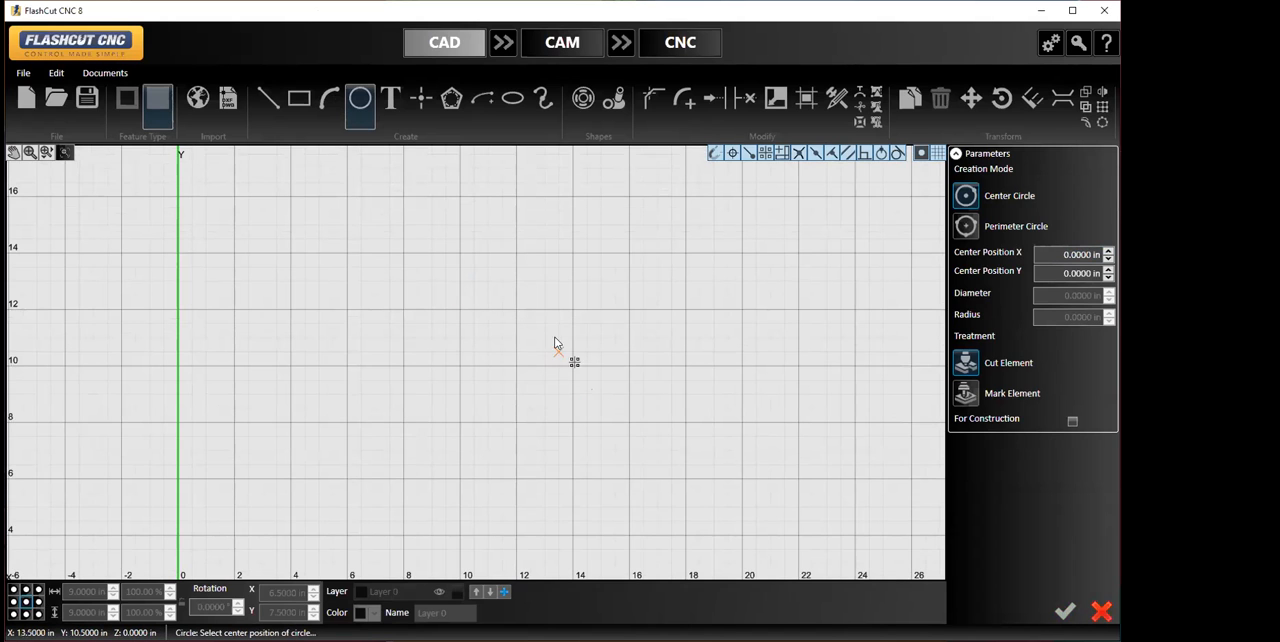
middle_drag(543, 340, 521, 306)
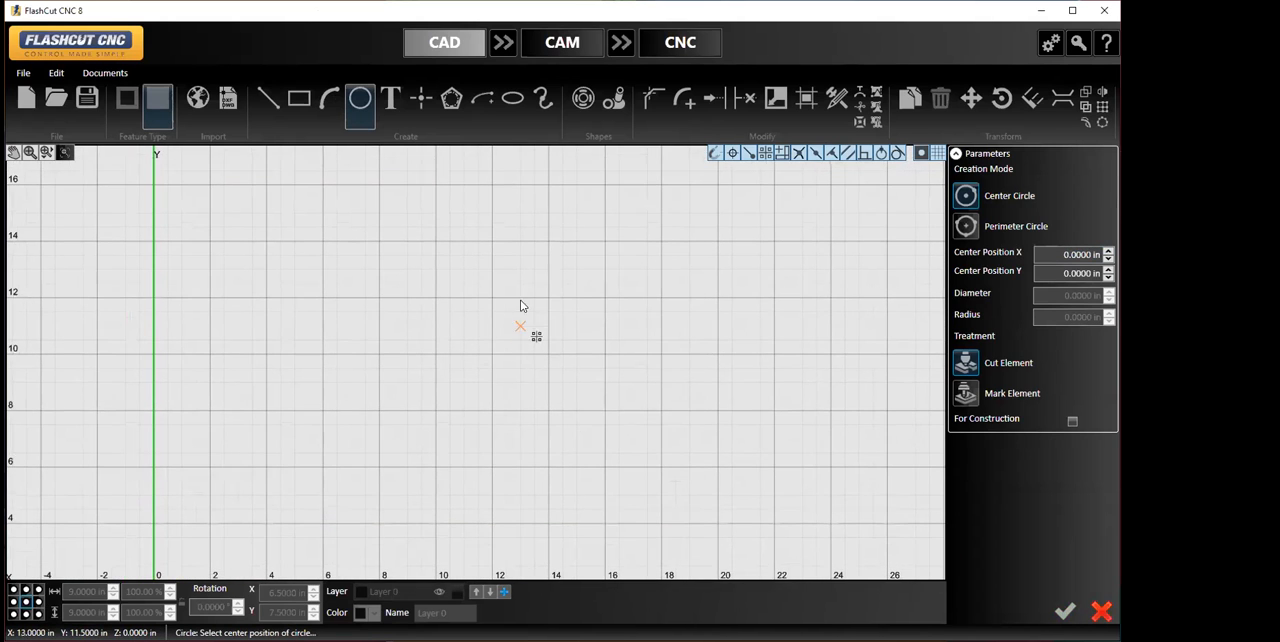
click(546, 188)
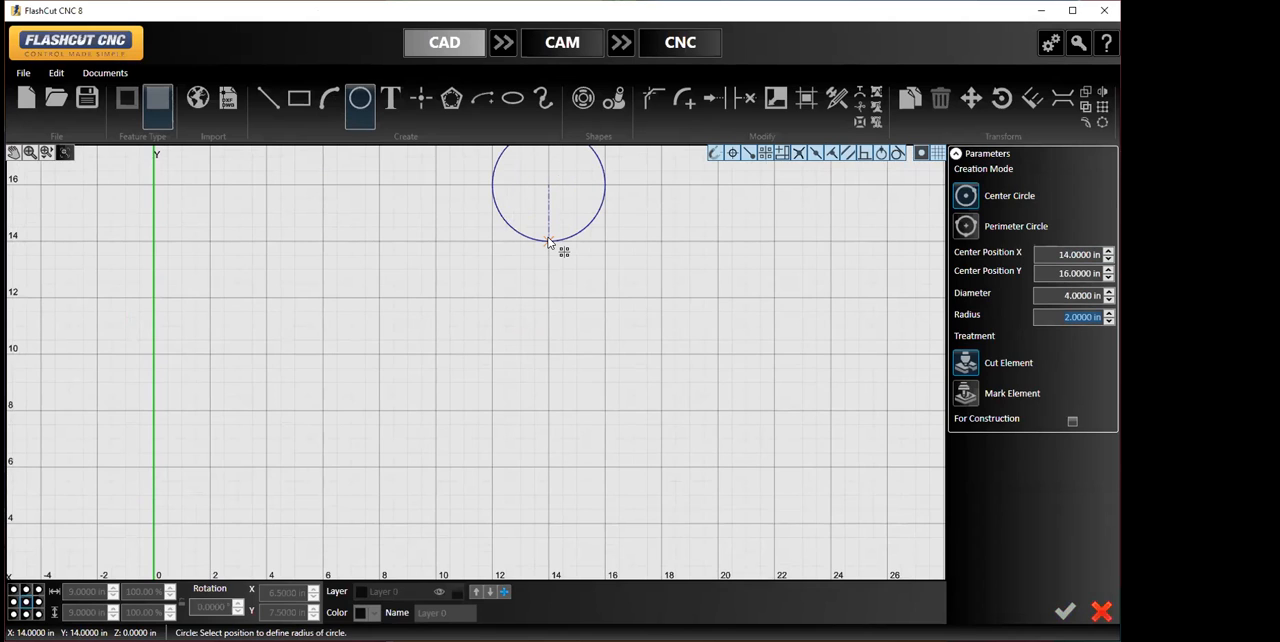
click(548, 242)
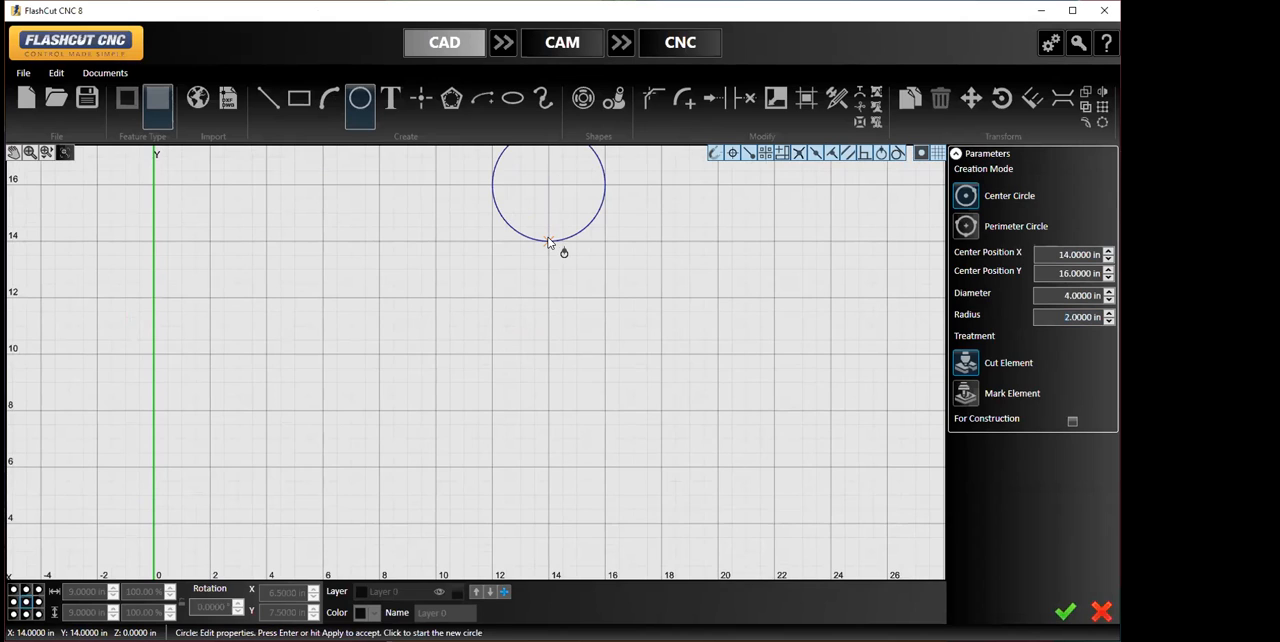
click(548, 410)
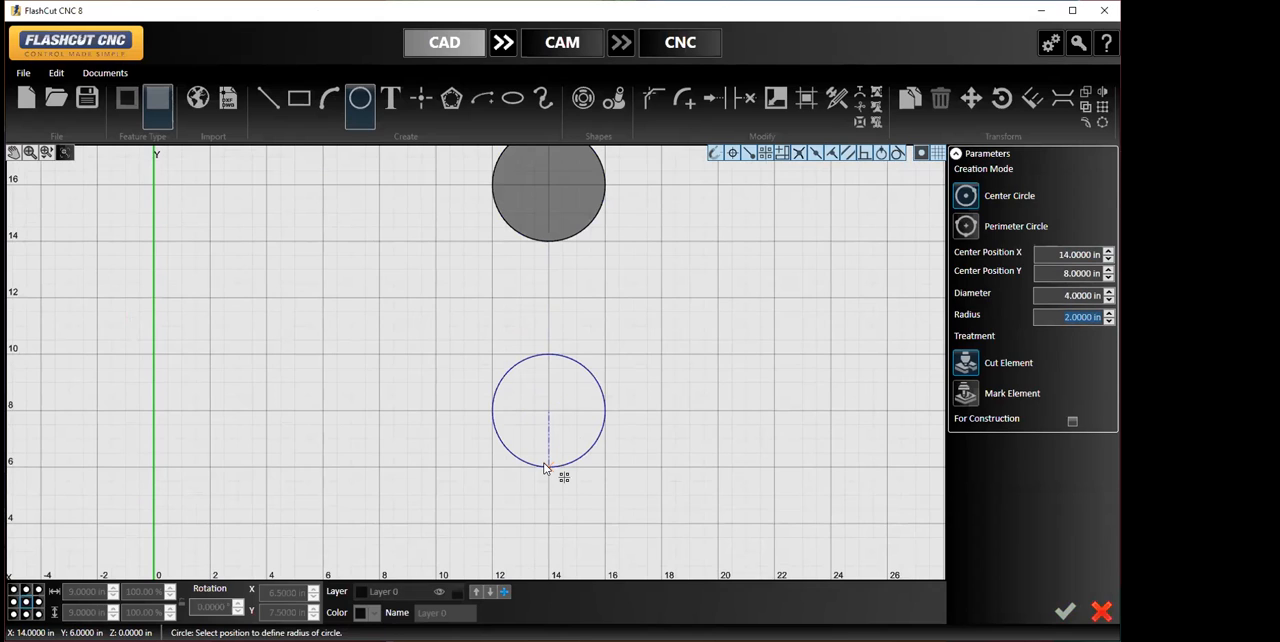
click(545, 467)
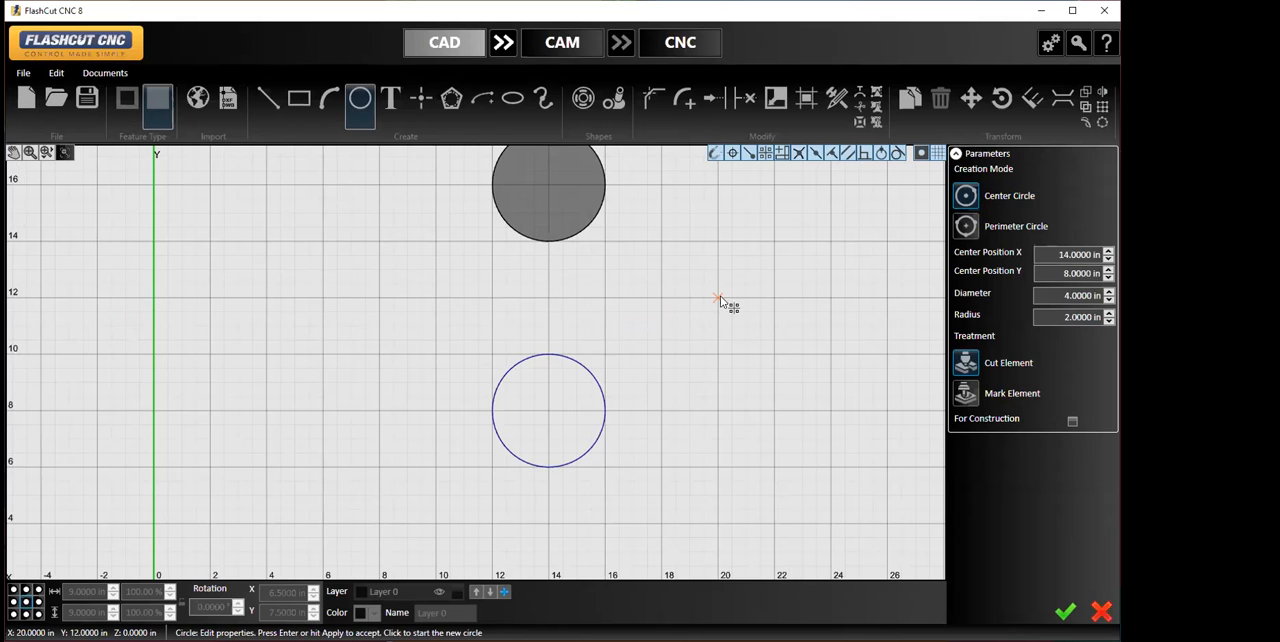
- Draw two more center circles of 2 in radius, centered at X 22, Y 12 and at X 6, Y 12
click(774, 298)
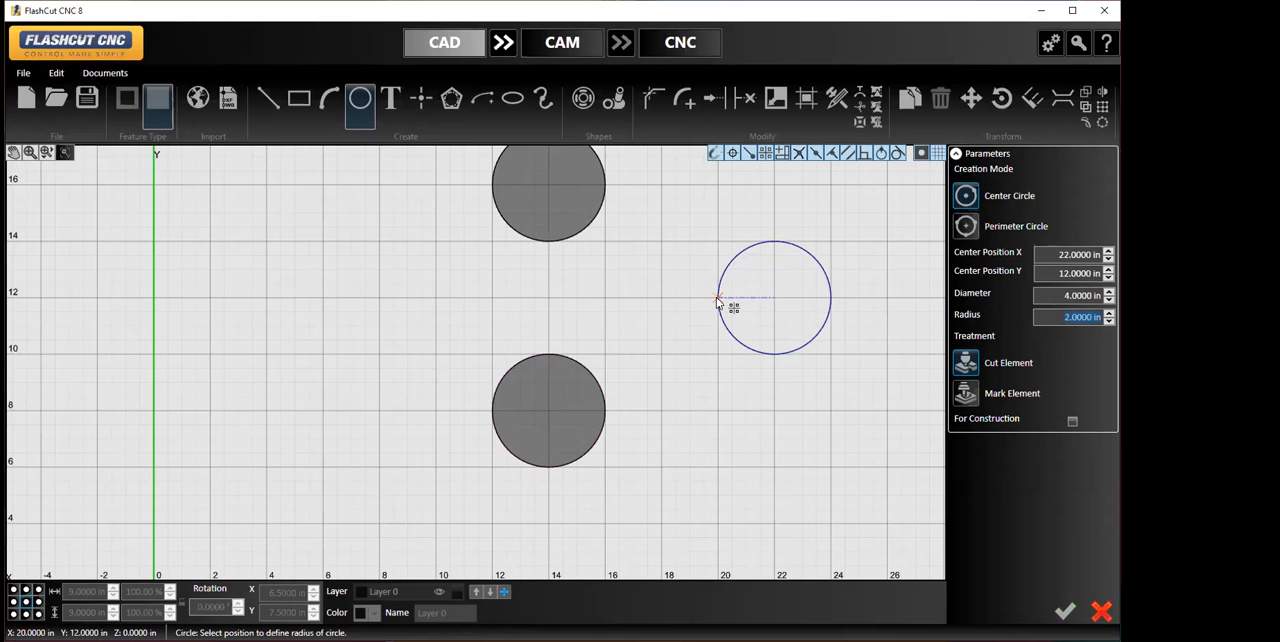
click(717, 299)
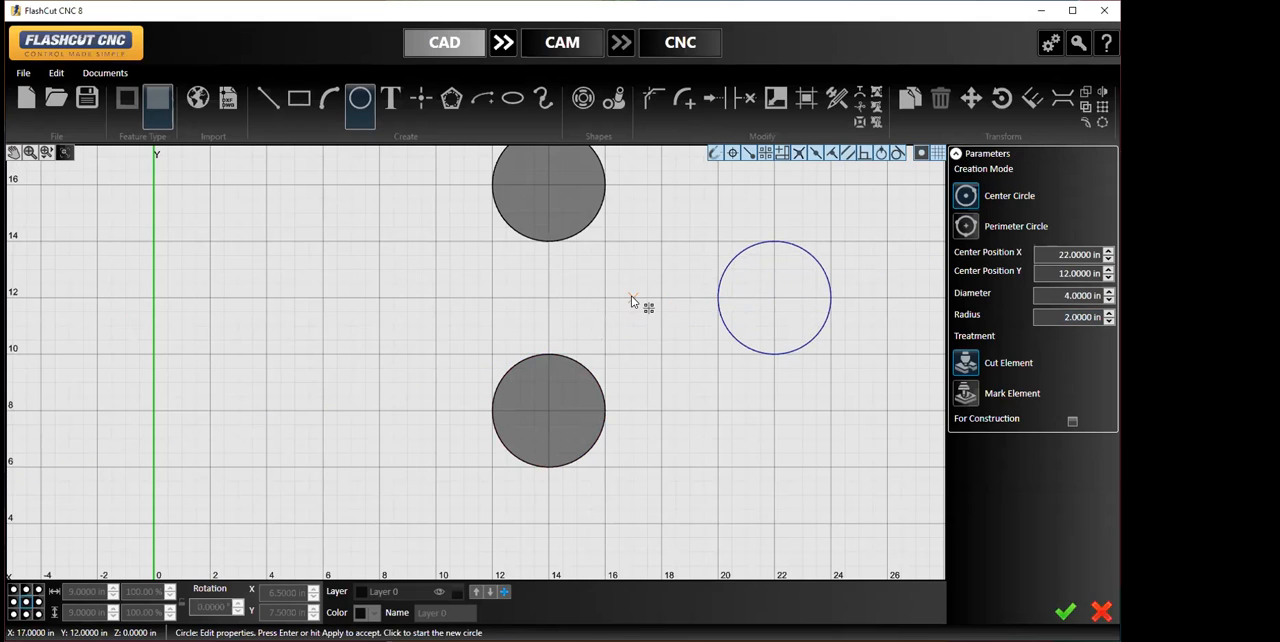
click(322, 299)
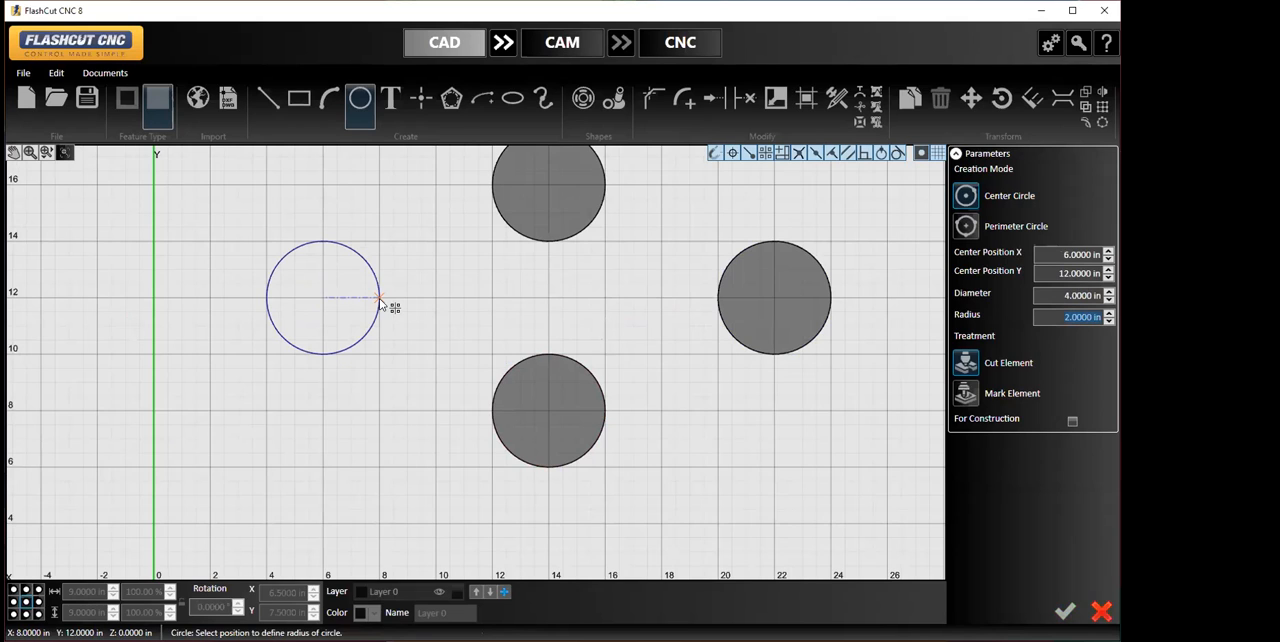
click(379, 301)
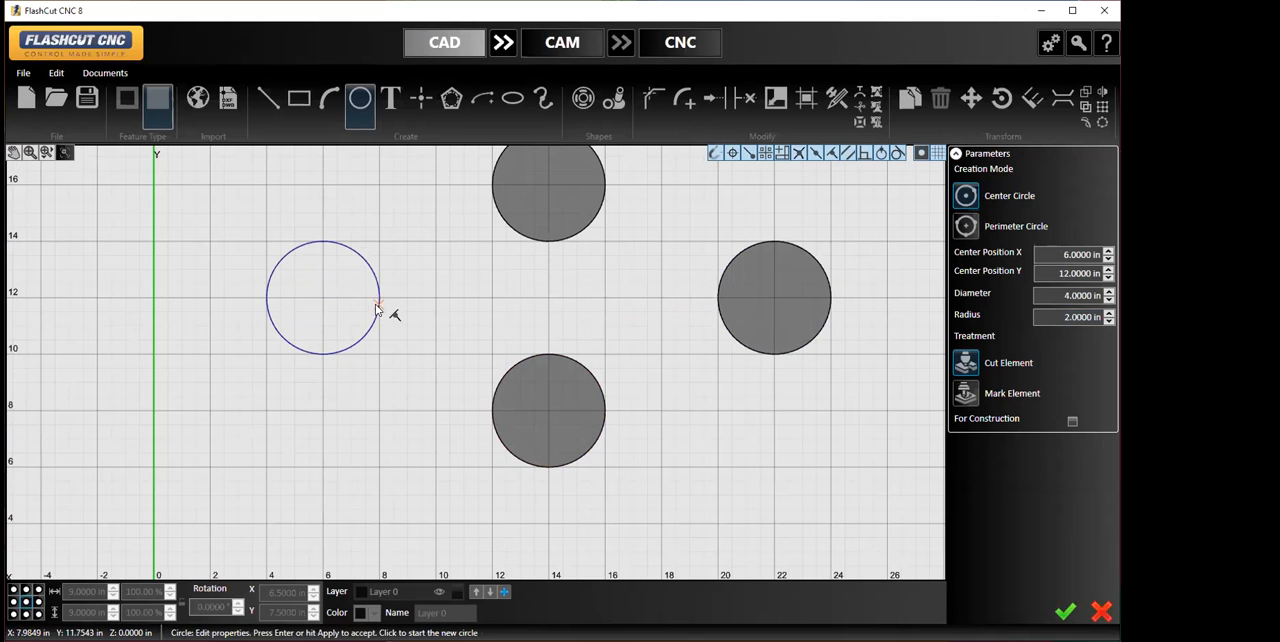
click(1064, 614)
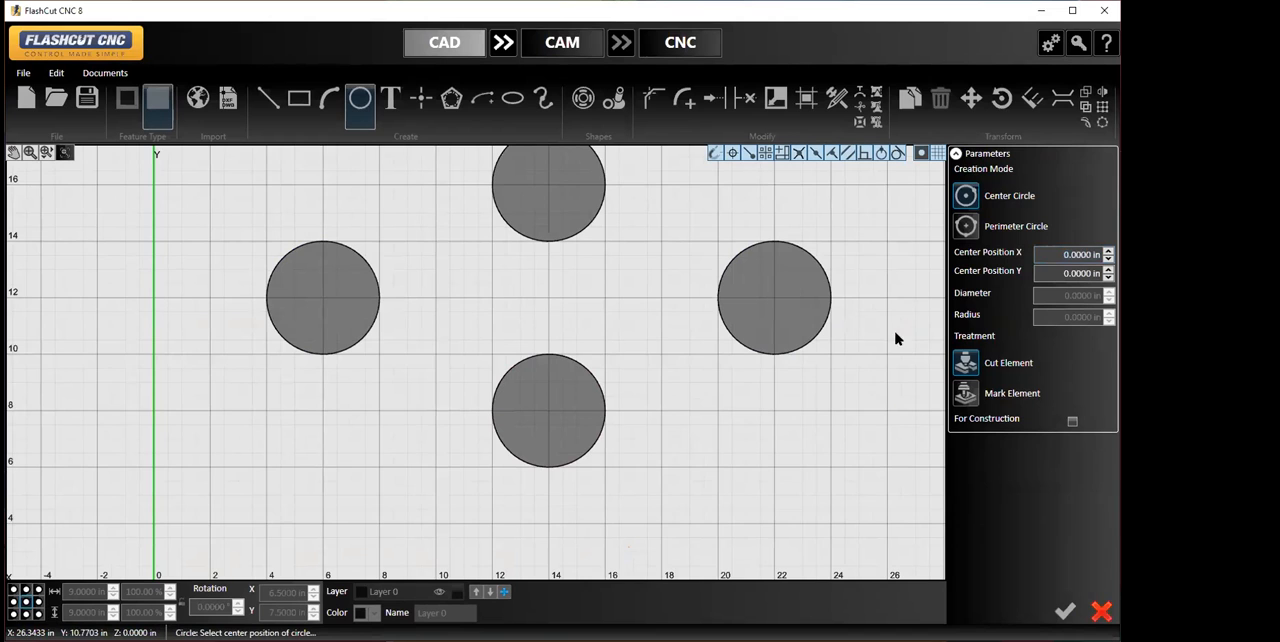
middle_drag(894, 337, 881, 404)
scroll(544, 207, down, 1)
click(226, 182)
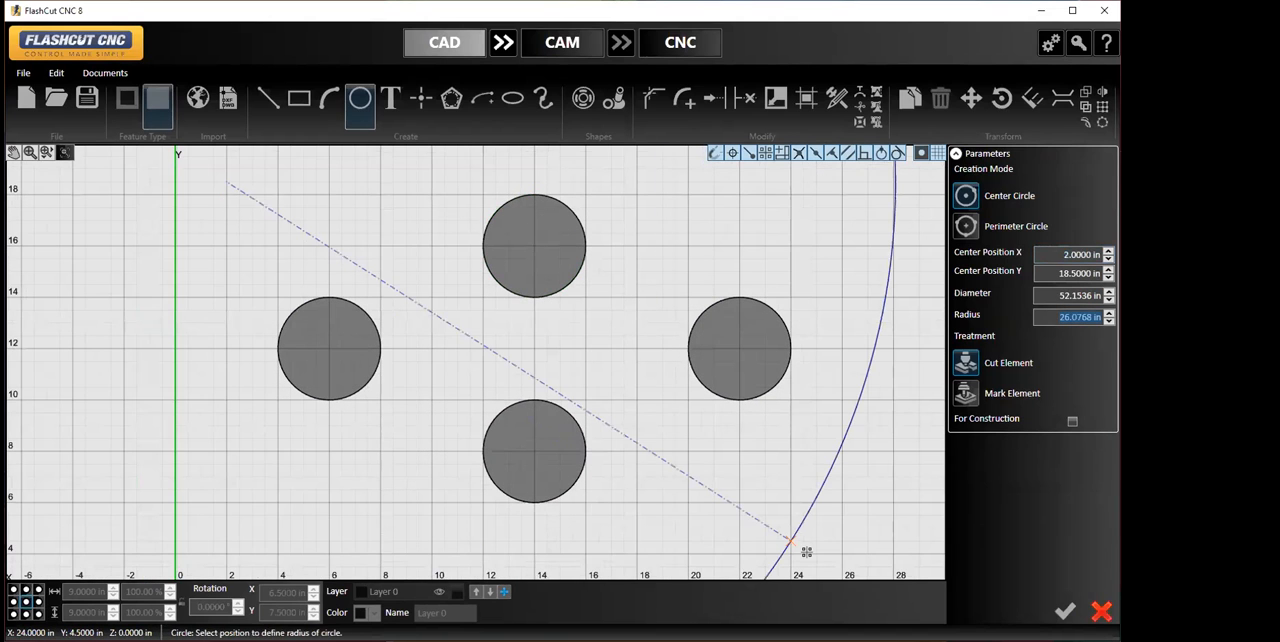
click(1100, 612)
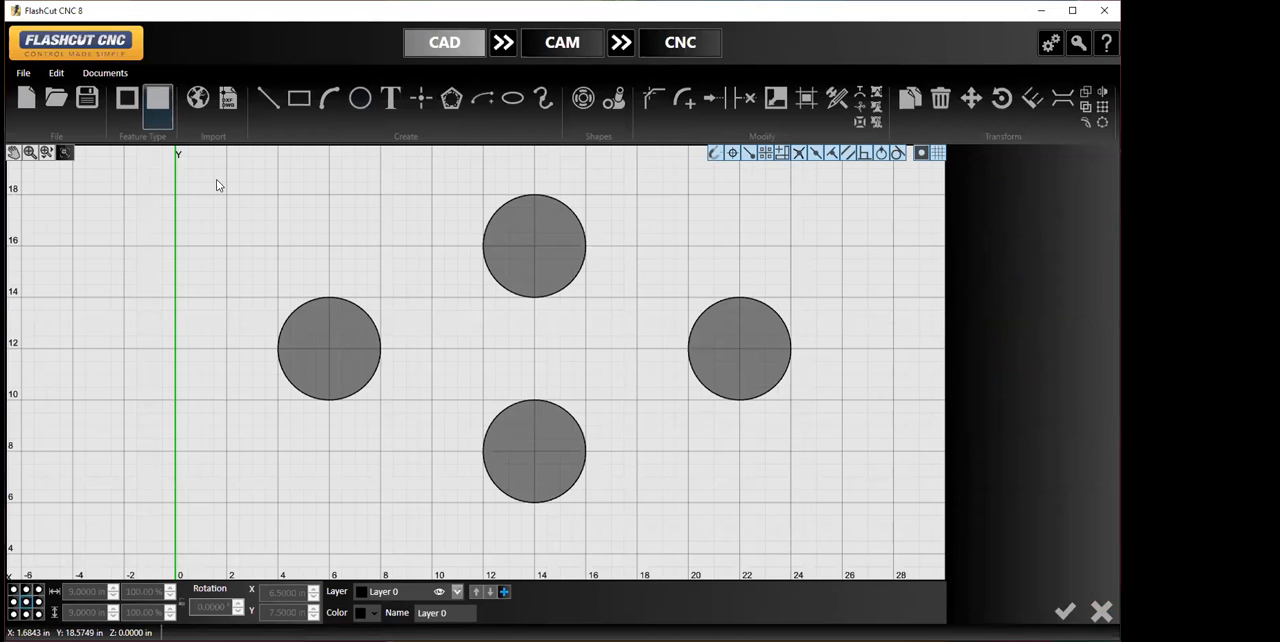
- Select all four circles and try to rotate them in 3 Points mode about the center of the rightmost circle
drag(223, 168, 914, 556)
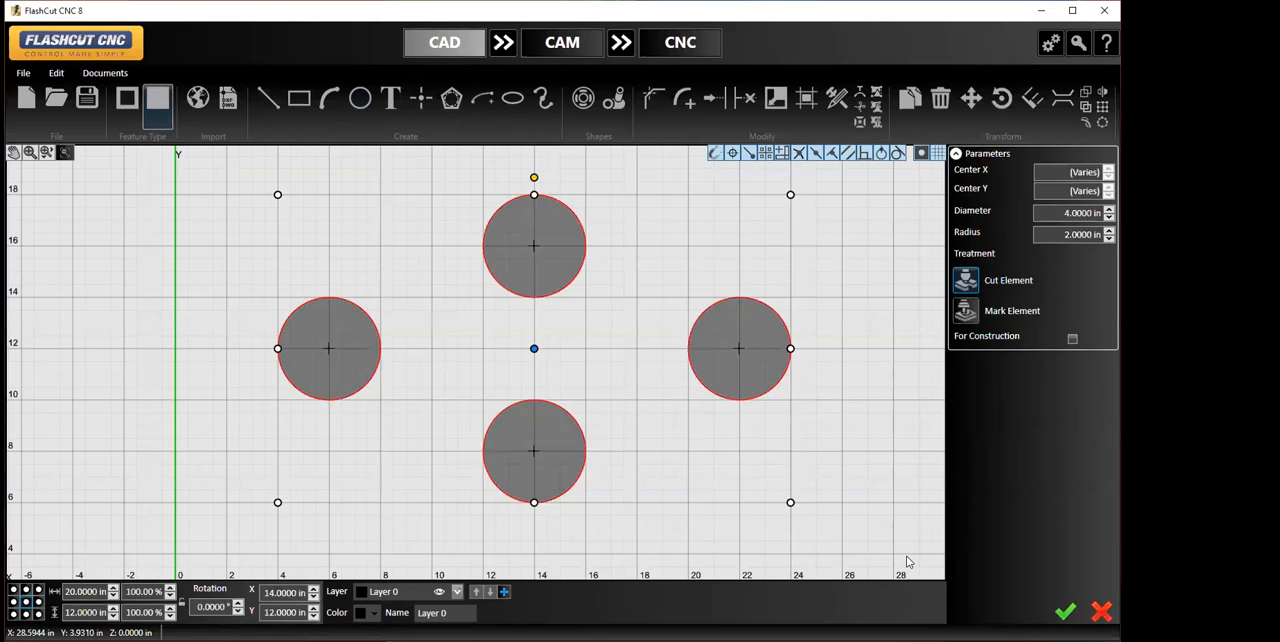
right_click(808, 453)
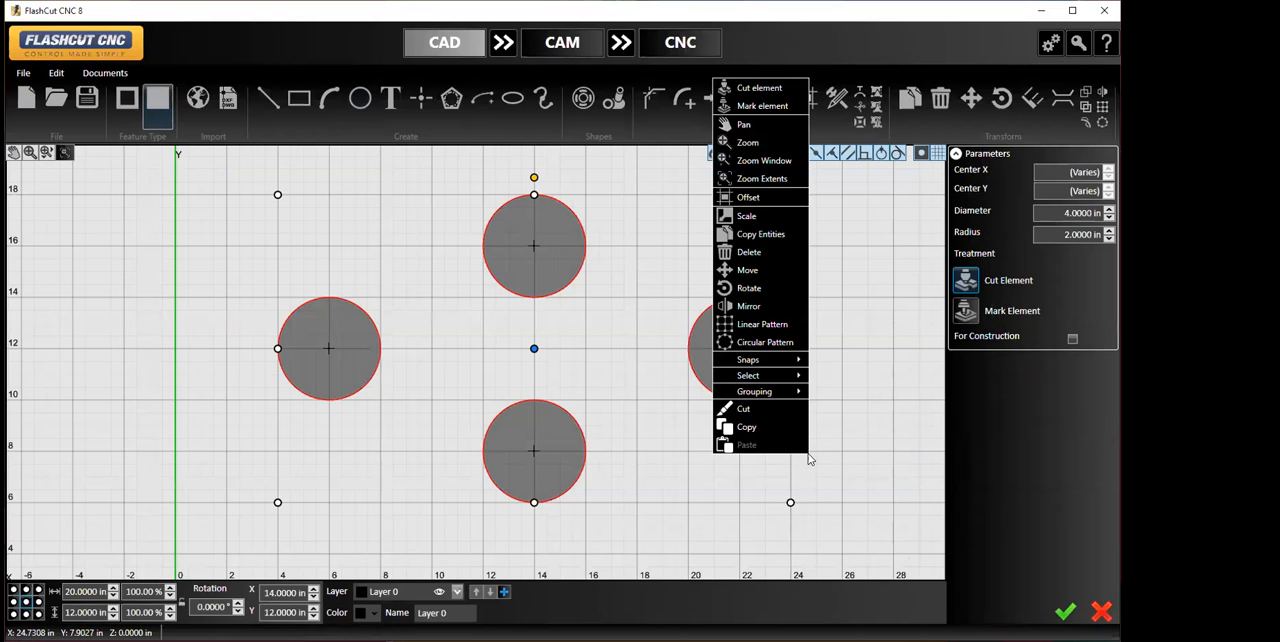
click(786, 287)
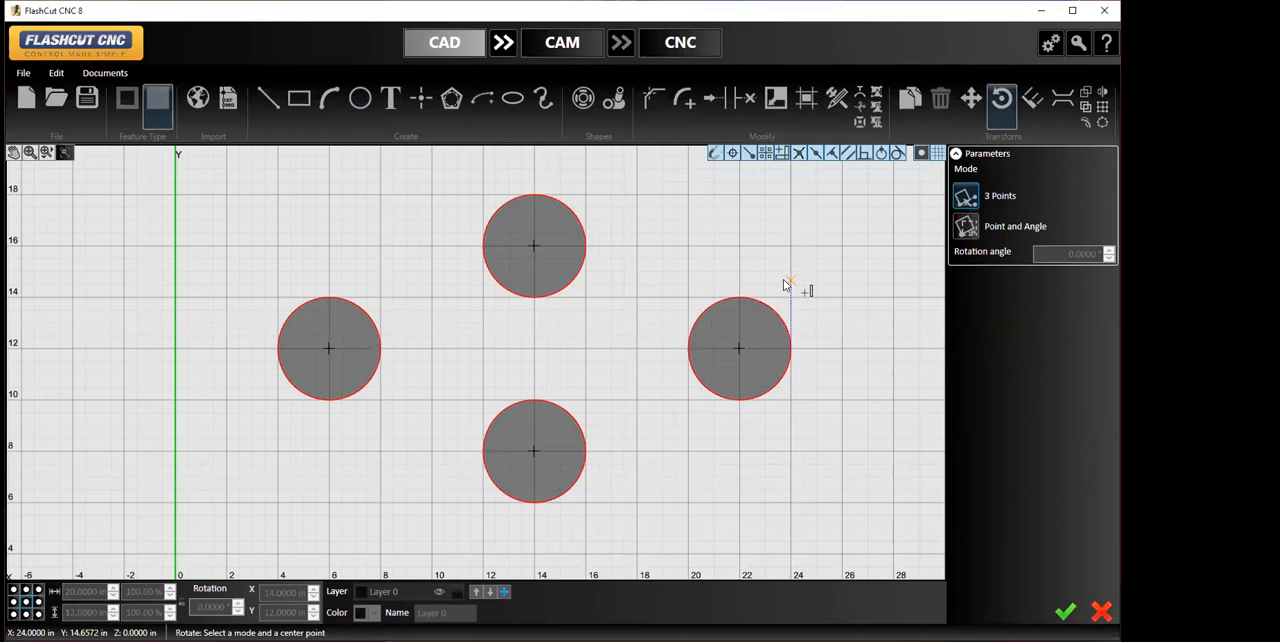
click(737, 349)
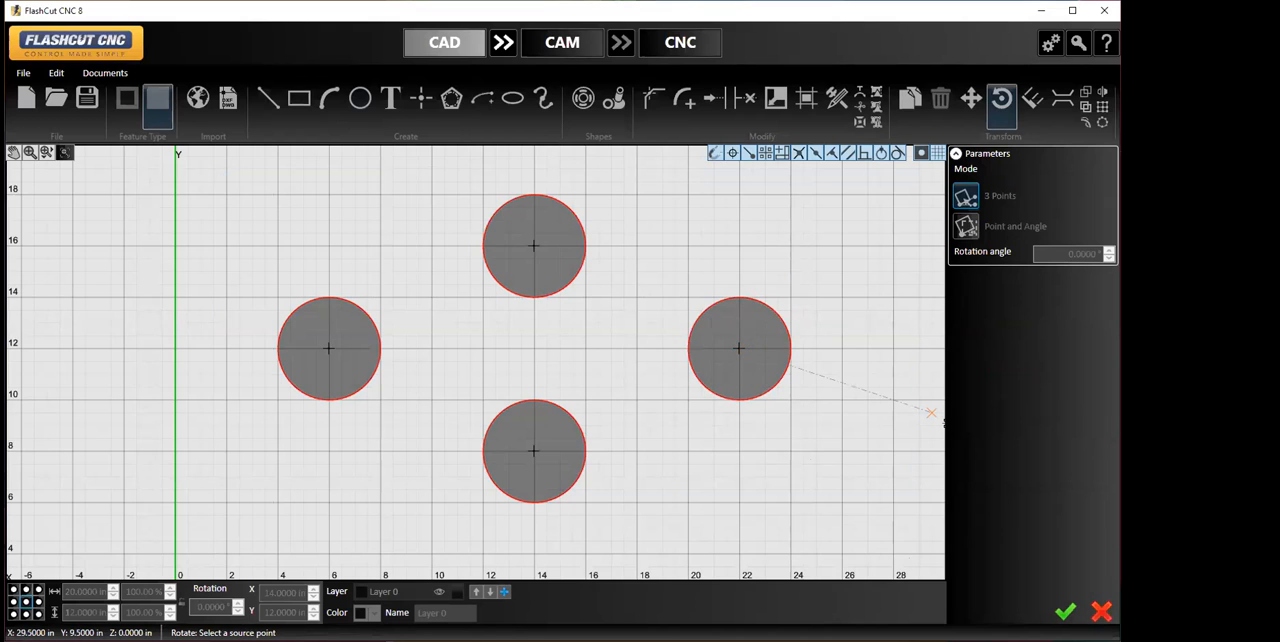
click(1101, 611)
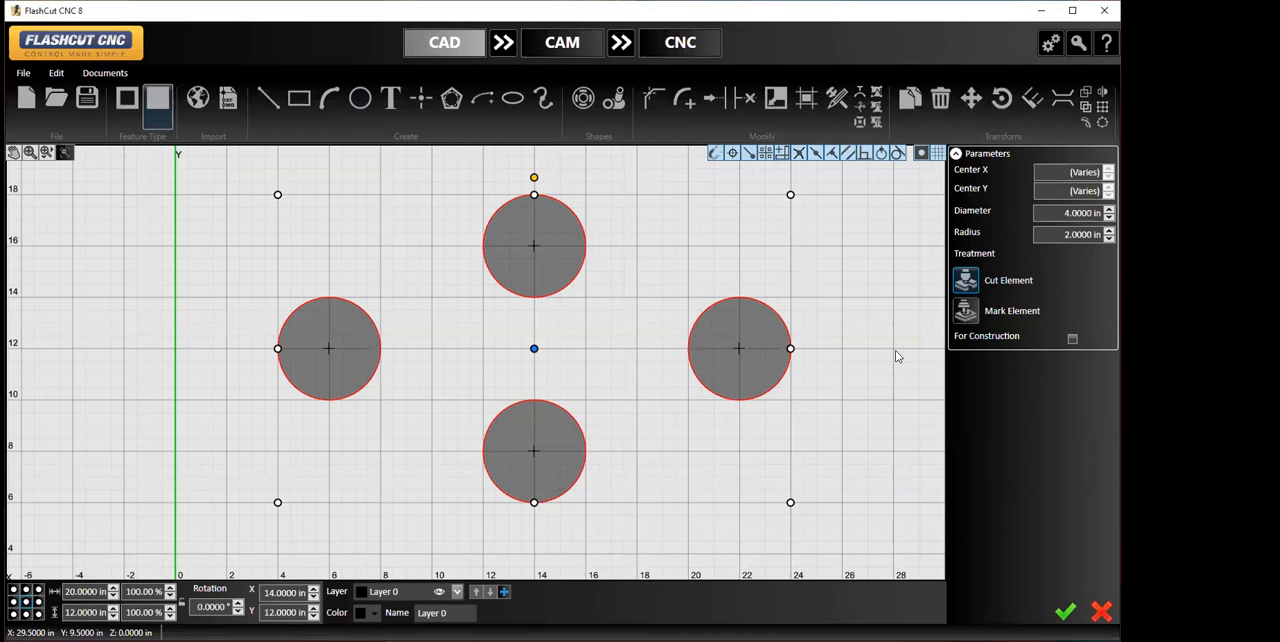
- Rotate the four circles by 90° in Point and Angle mode about the center of the rightmost circle
right_click(811, 435)
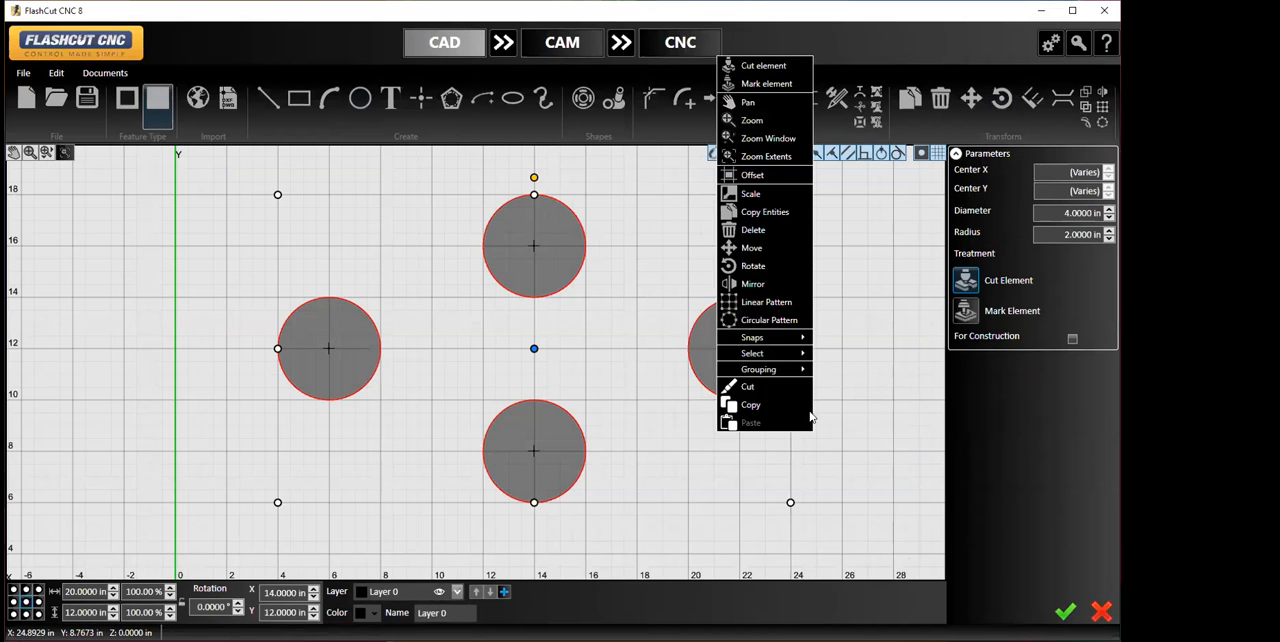
click(787, 266)
click(965, 226)
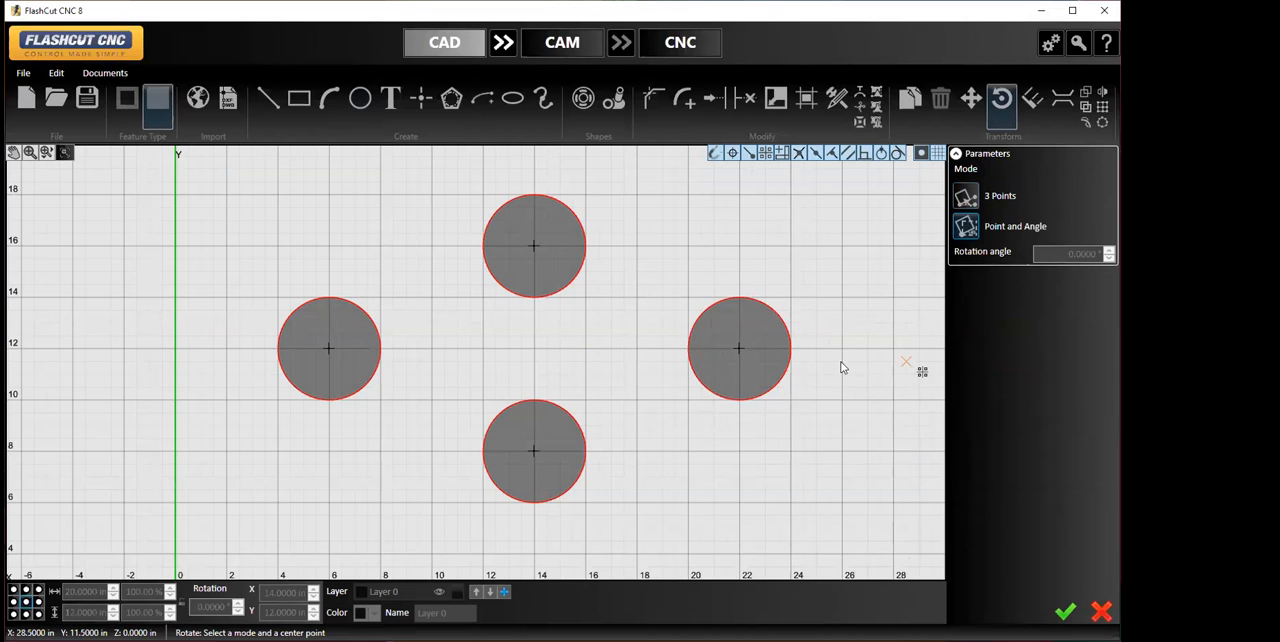
click(739, 348)
text(90)
key(Return)
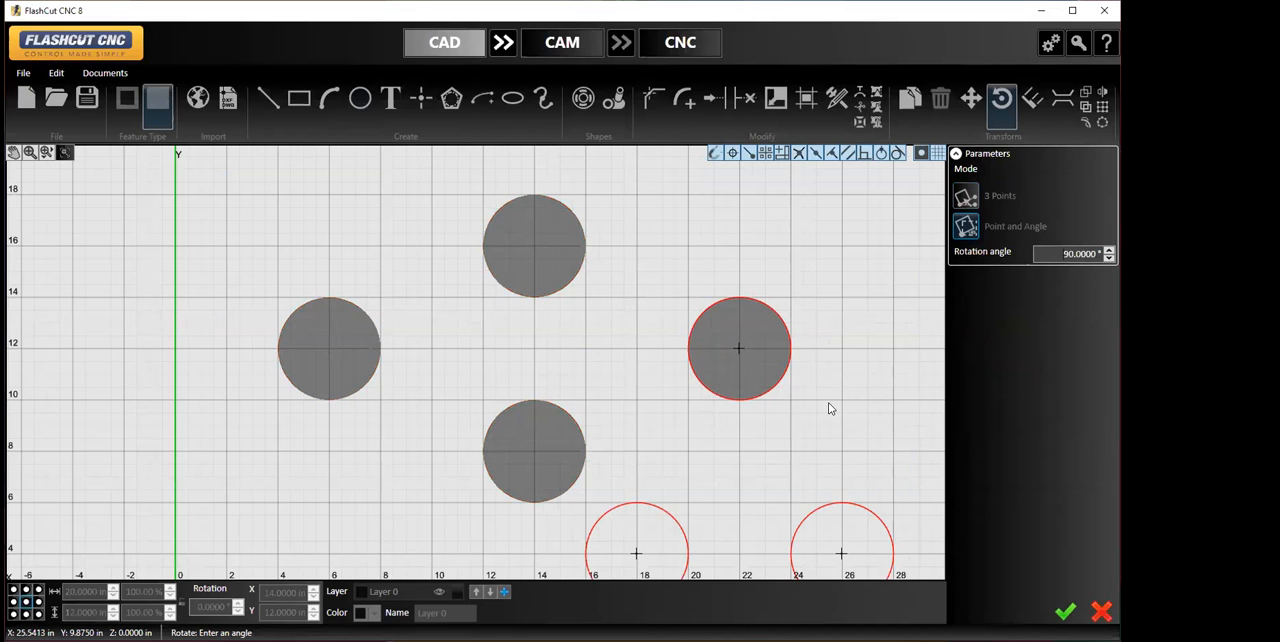
scroll(829, 407, down, 5)
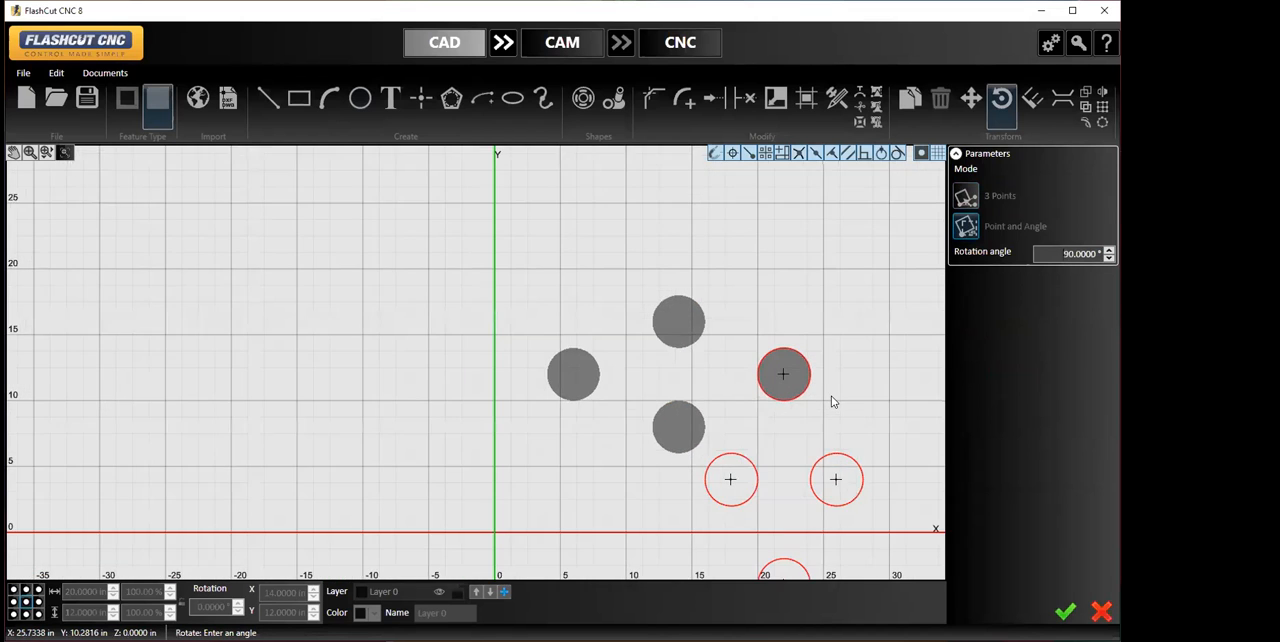
click(1064, 612)
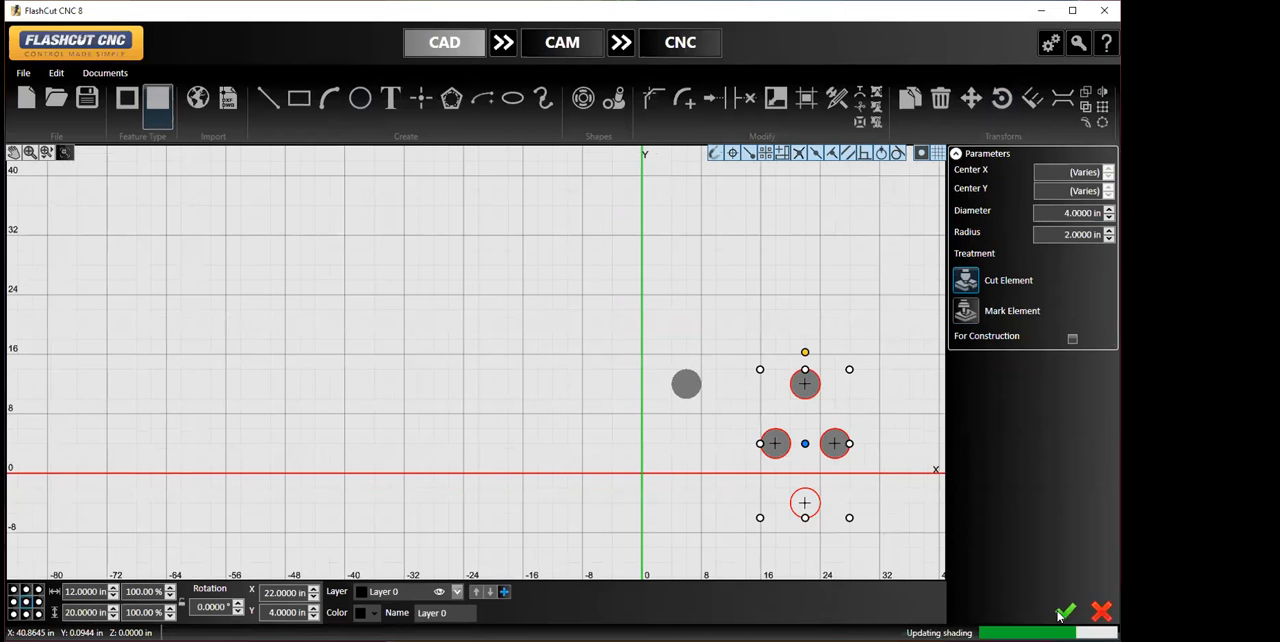
- Move the four circles so that the center of the group lands at X 20, Y 24, and clear the selection
right_click(867, 507)
click(832, 322)
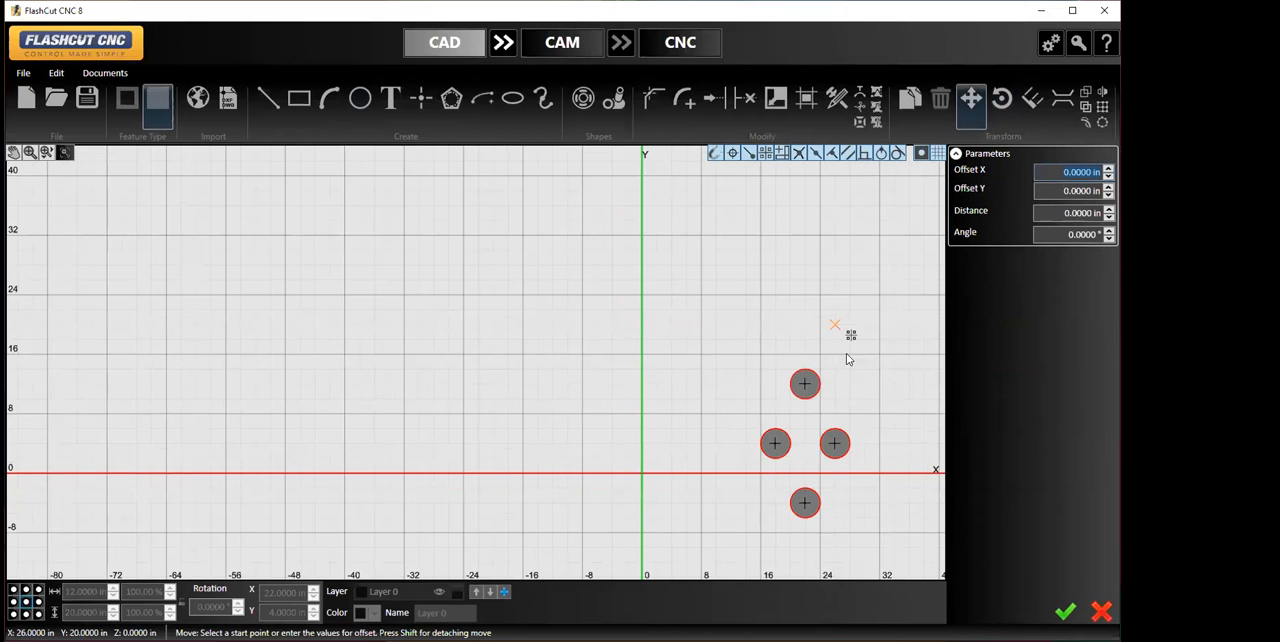
click(804, 447)
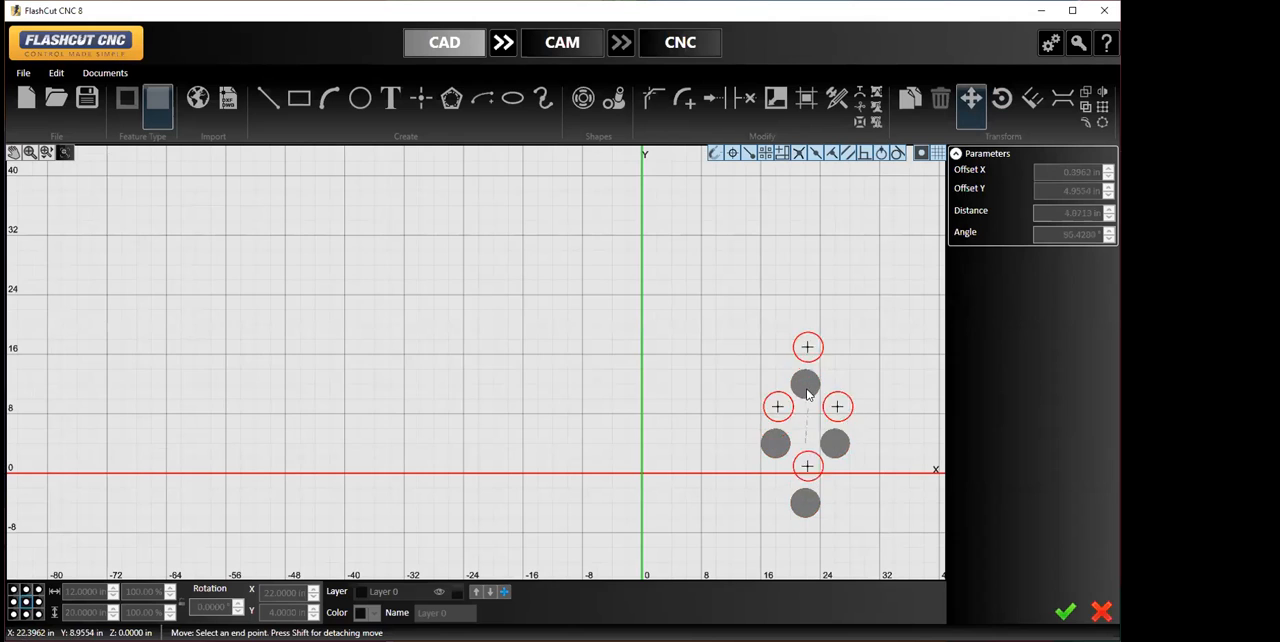
click(787, 293)
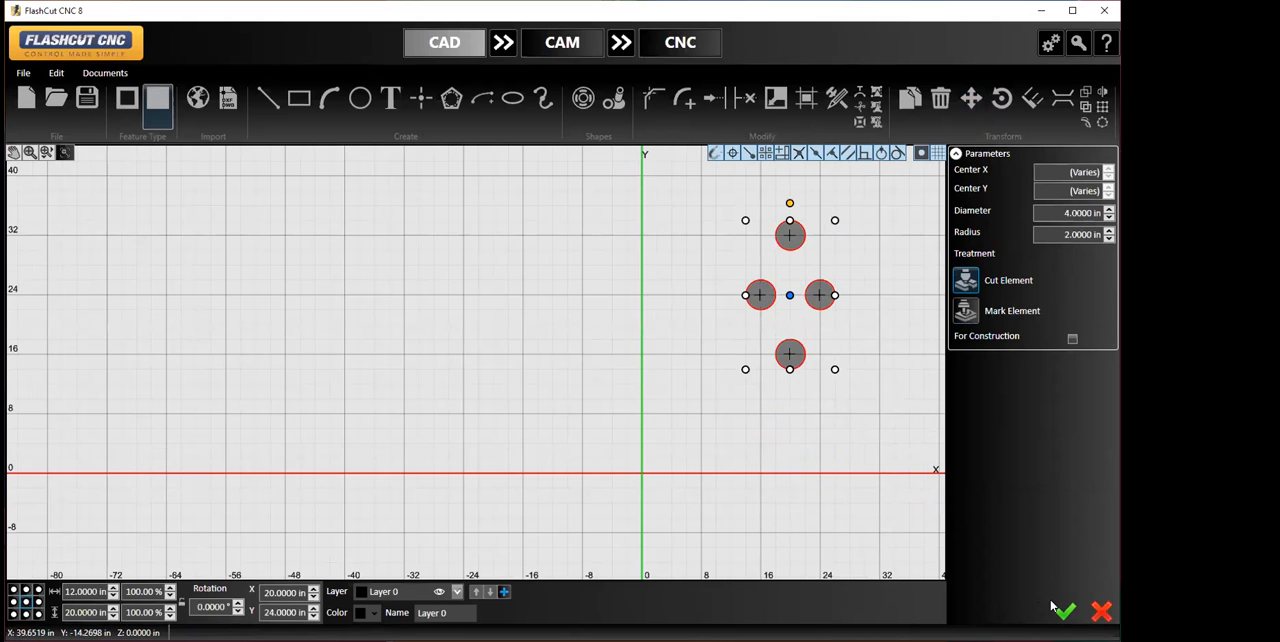
middle_drag(864, 504, 484, 542)
scroll(515, 484, up, 4)
scroll(516, 485, up, 1)
middle_drag(500, 363, 577, 526)
scroll(582, 525, up, 3)
right_click(611, 412)
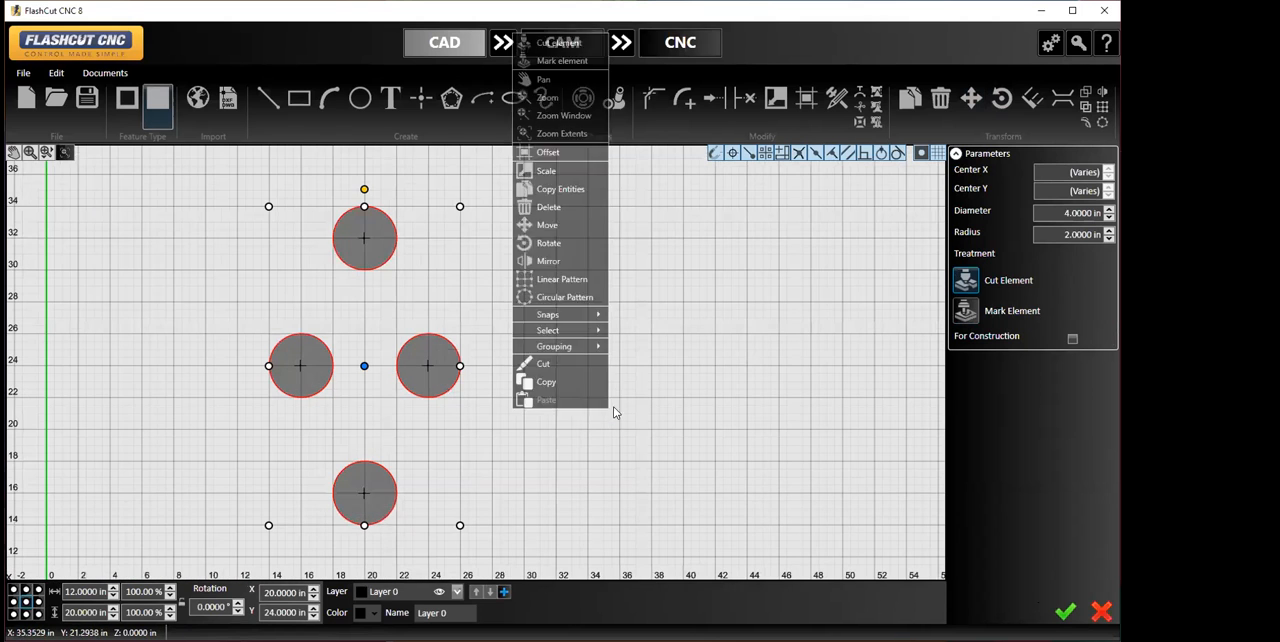
click(645, 405)
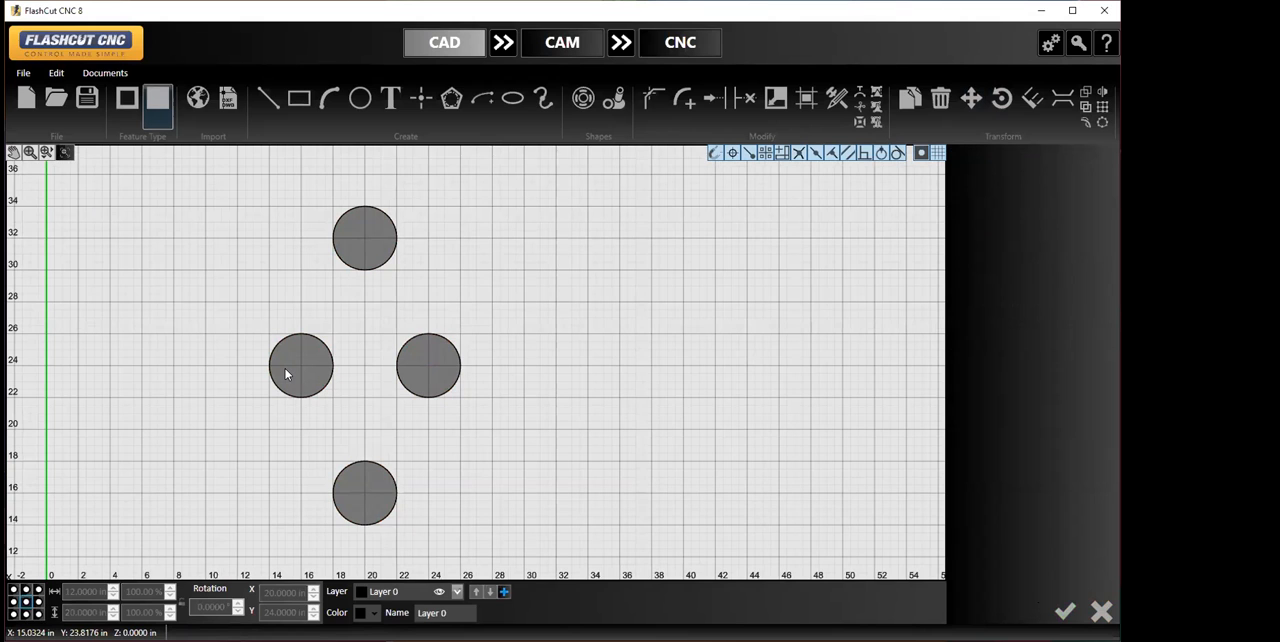
- Place a 2 in wide vertical bridge from X 20, Y 31 in the upper circle to X 20, Y 17 in the lower circle
scroll(285, 368, up, 1)
scroll(285, 368, up, 1)
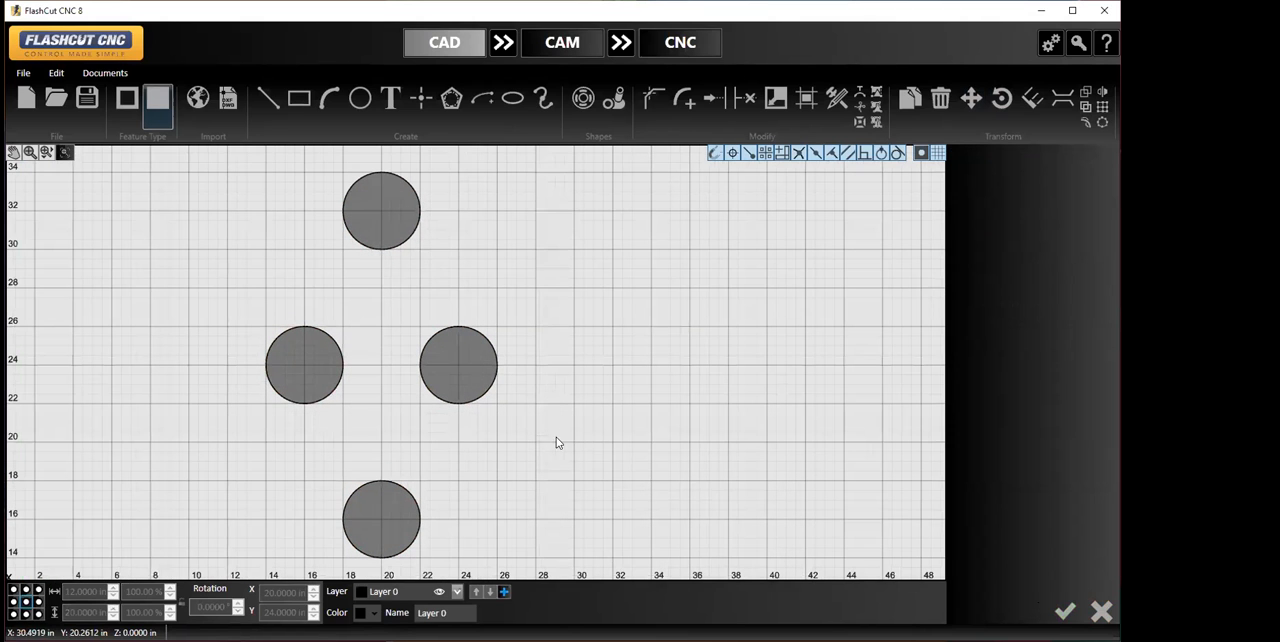
middle_drag(545, 437, 546, 429)
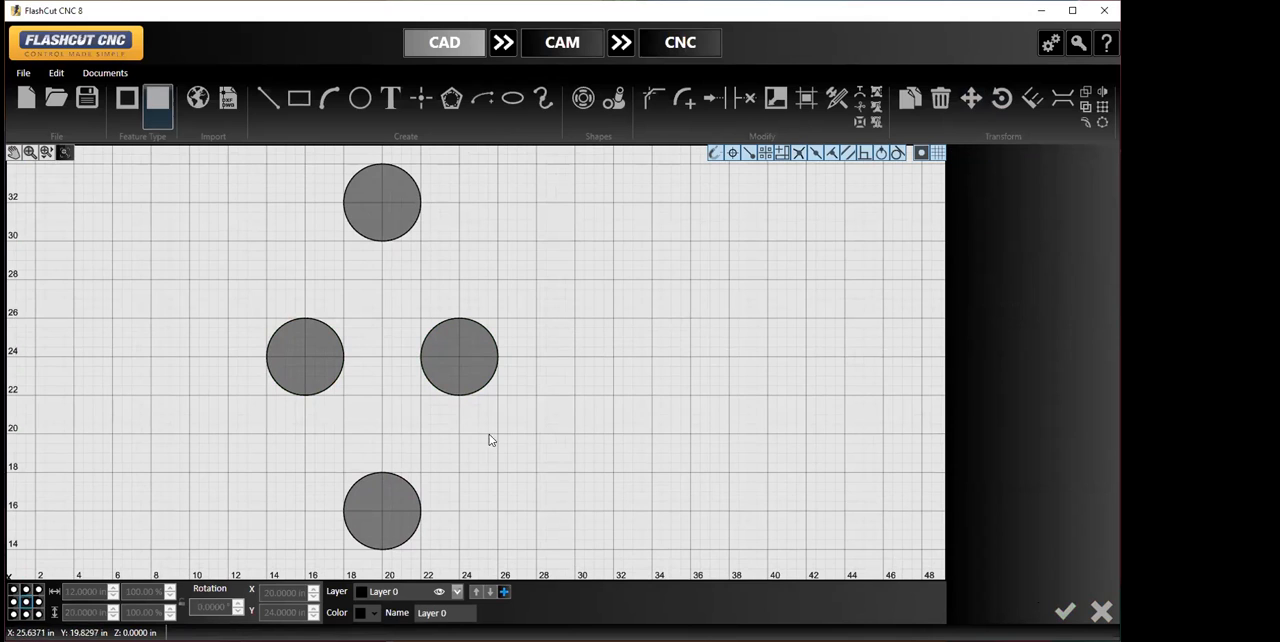
click(1060, 103)
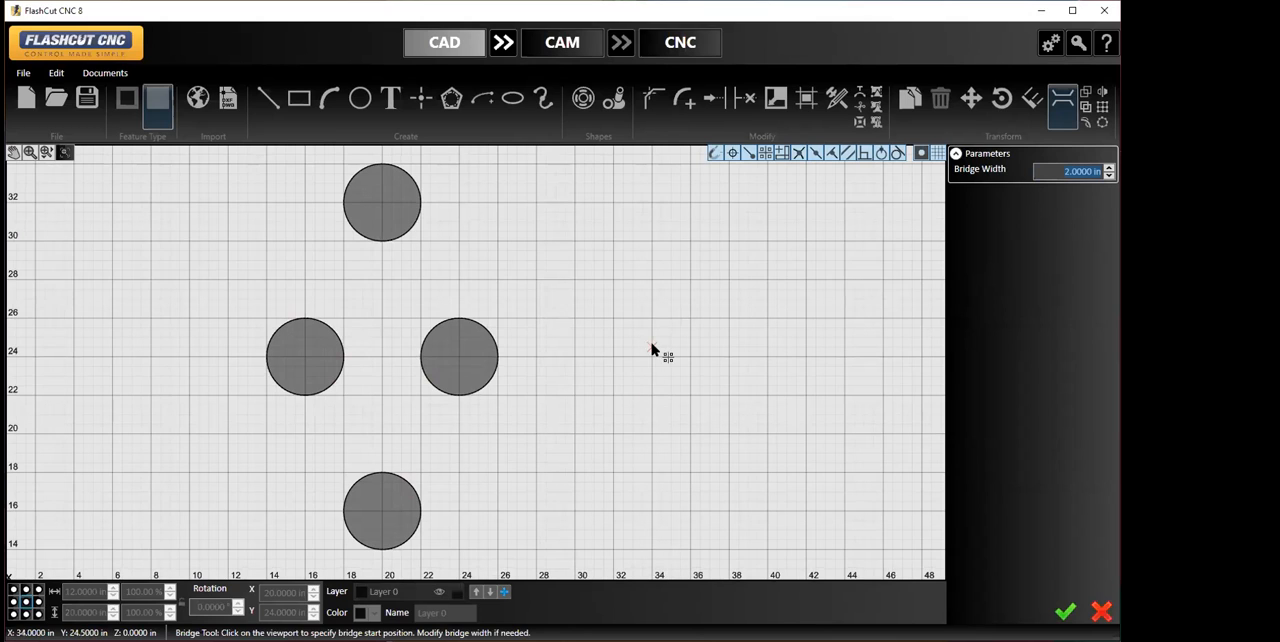
click(380, 224)
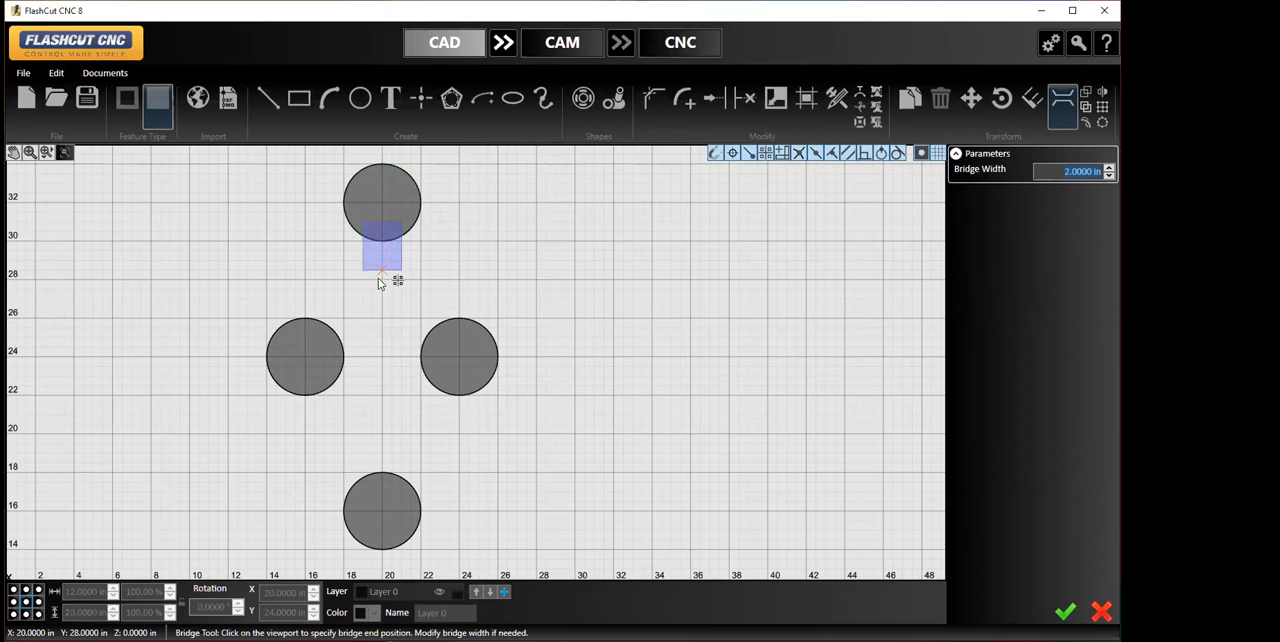
click(379, 497)
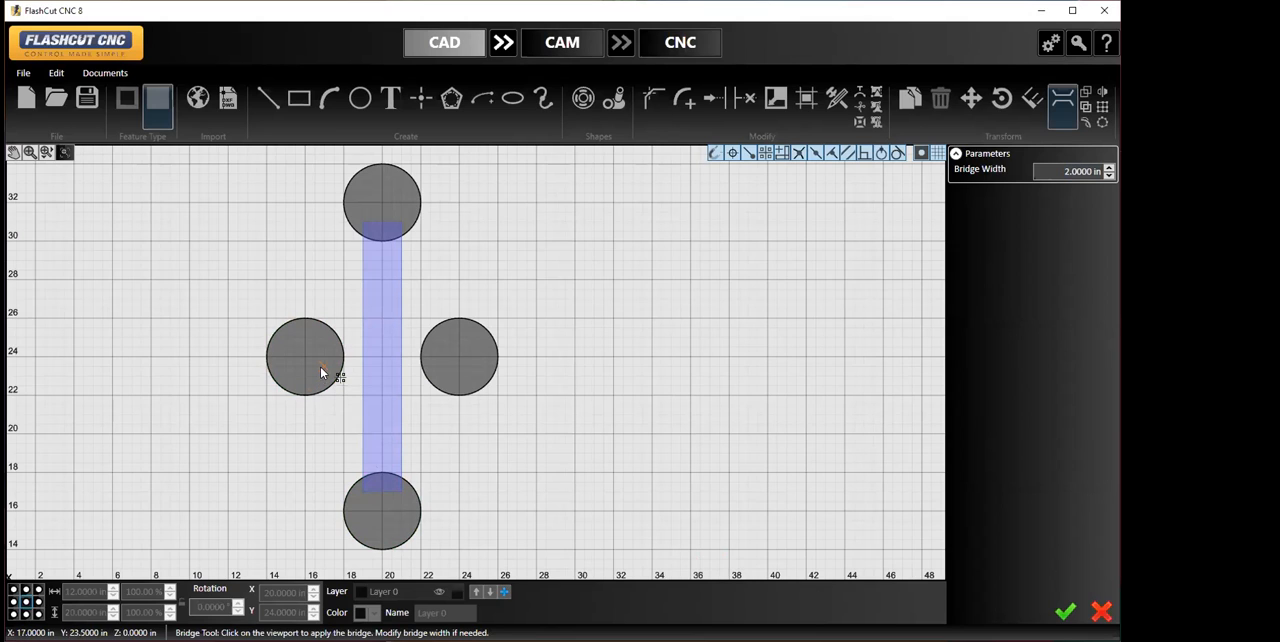
- Apply the vertical bridge and add a 2 in wide horizontal bridge along Y 24 between the two side circles
click(324, 359)
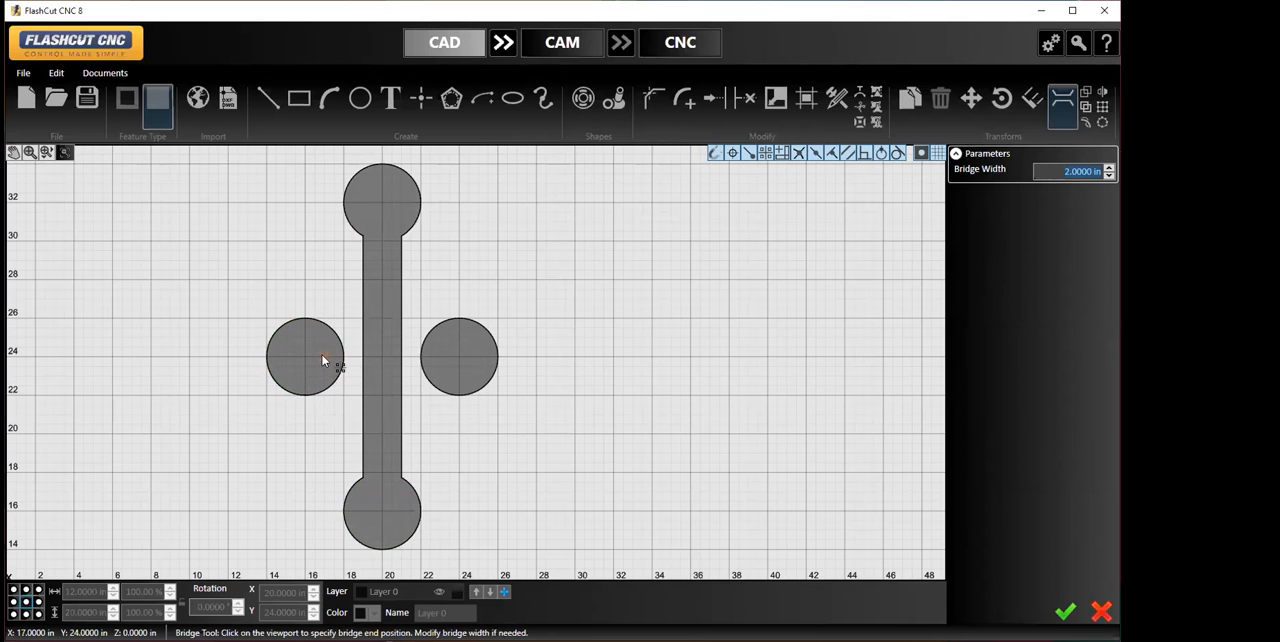
click(436, 363)
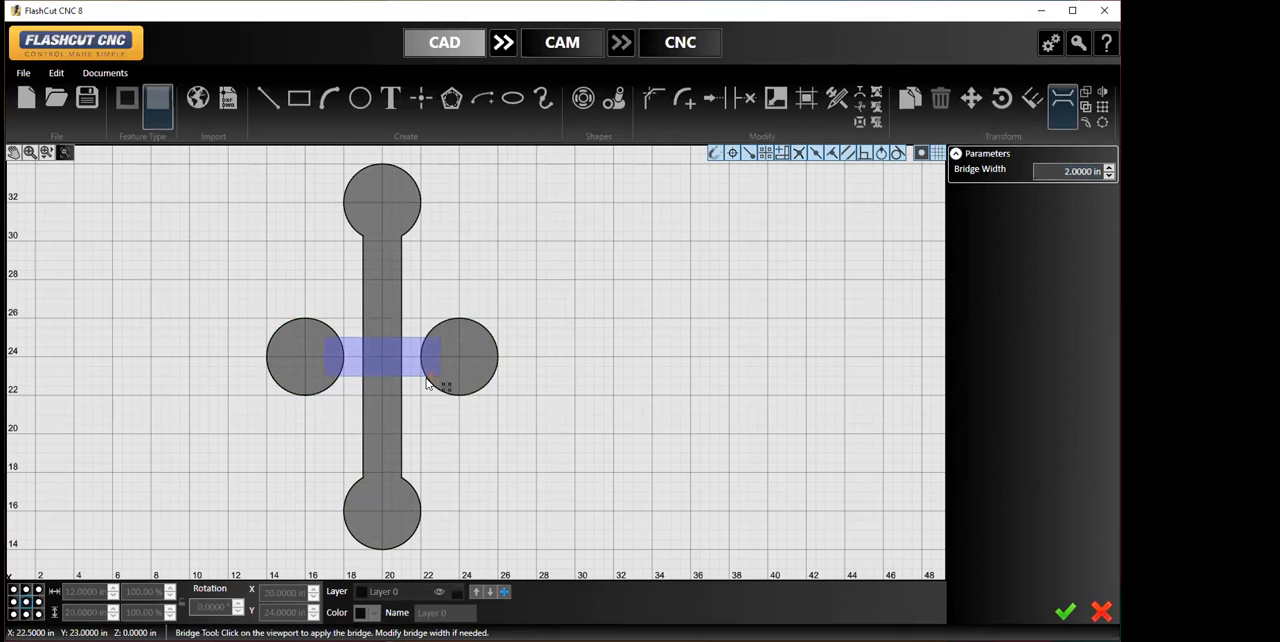
click(1065, 611)
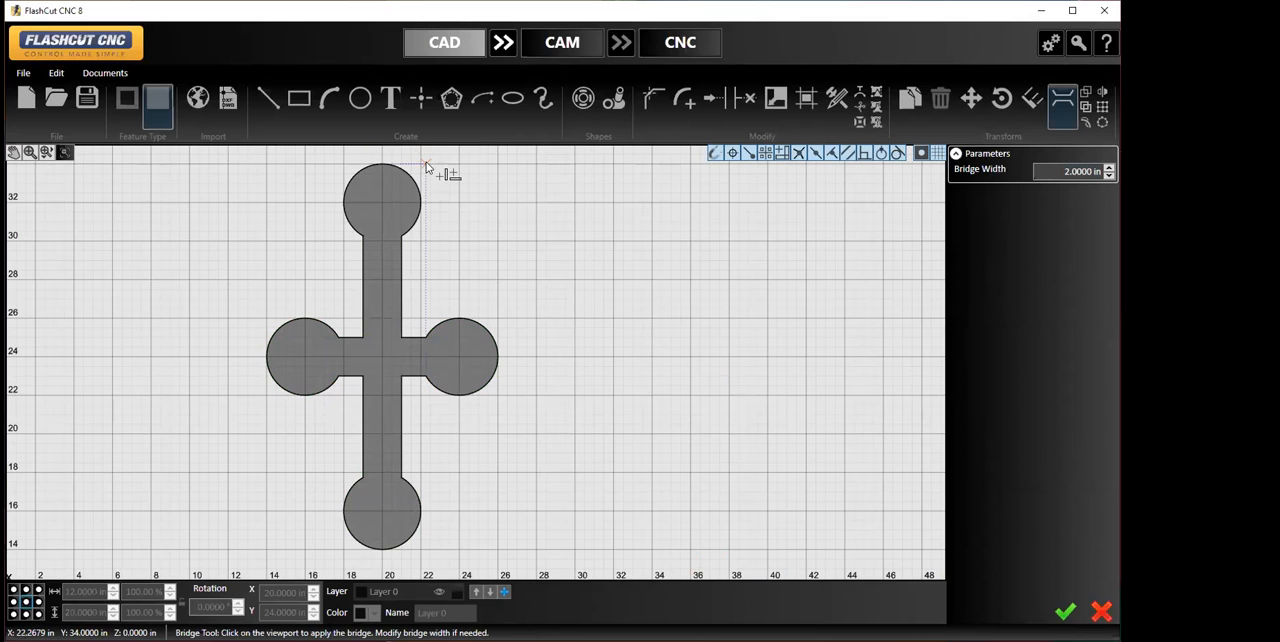
- Draw a center circle of 4 in radius, centered at X 38, Y 28
click(360, 98)
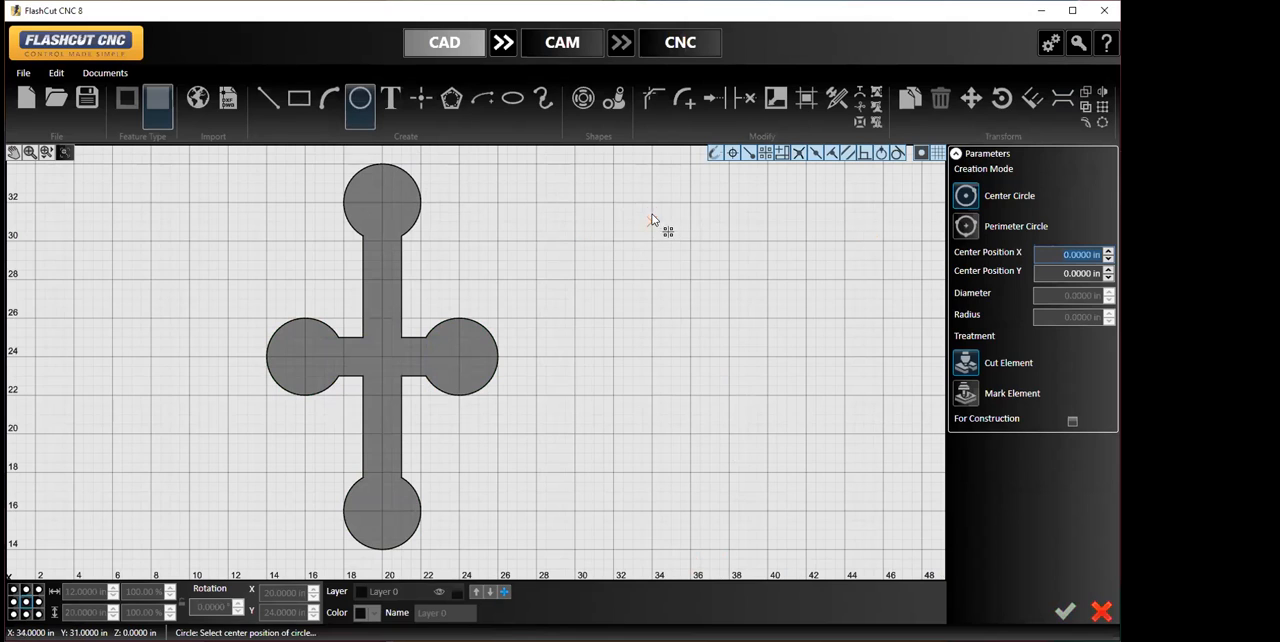
click(727, 282)
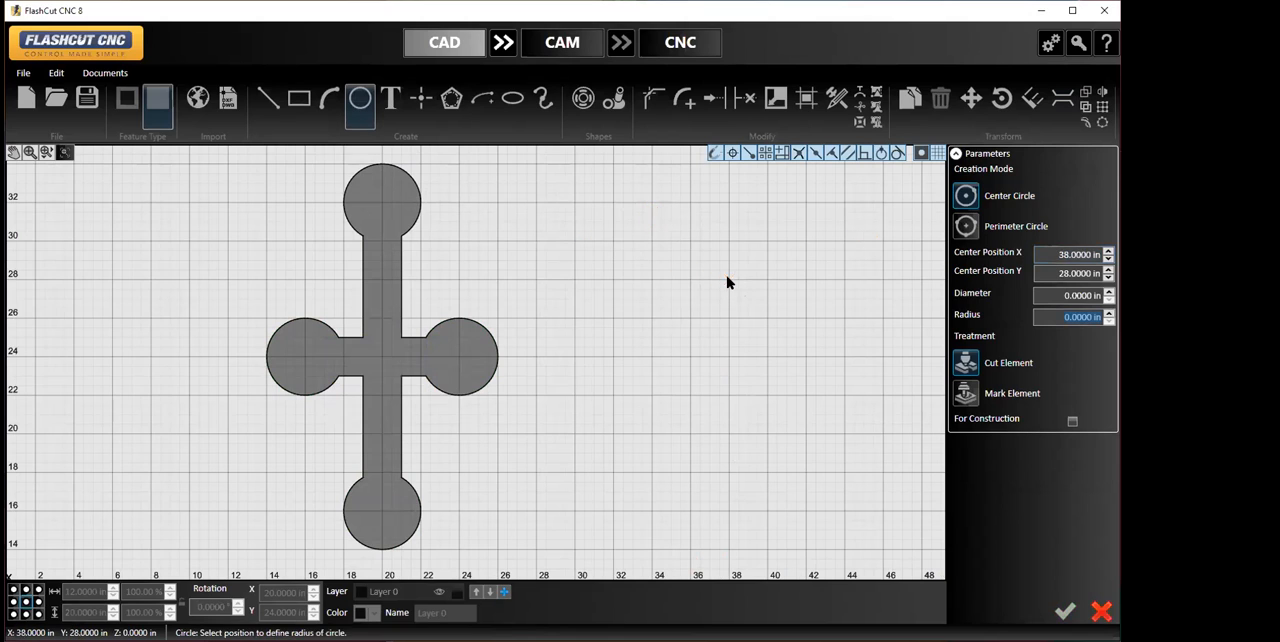
click(729, 358)
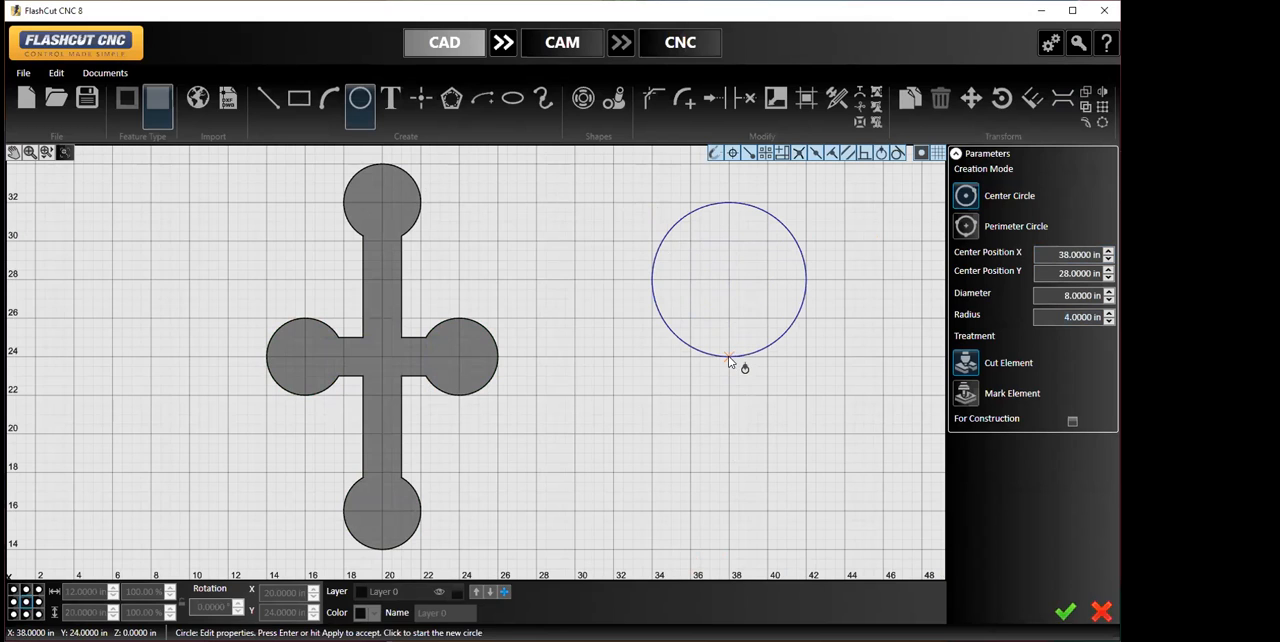
click(1065, 614)
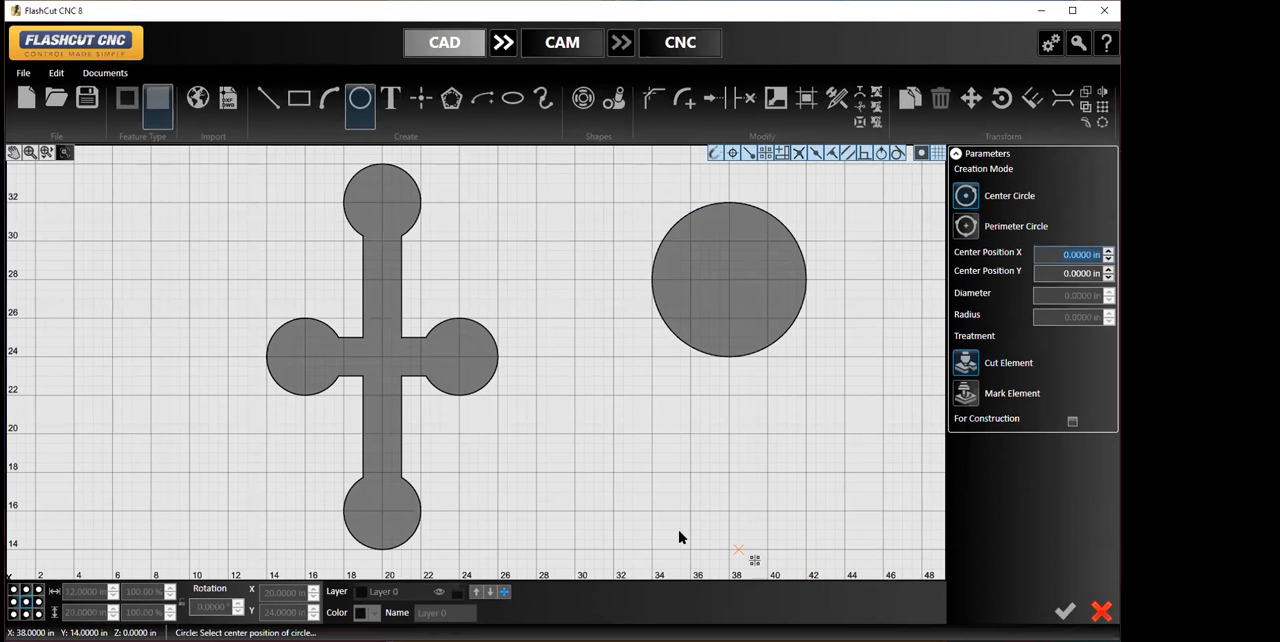
- Draw a corner rectangle below the large circle, from X 34, Y 20 to X 42, Y 14
click(294, 105)
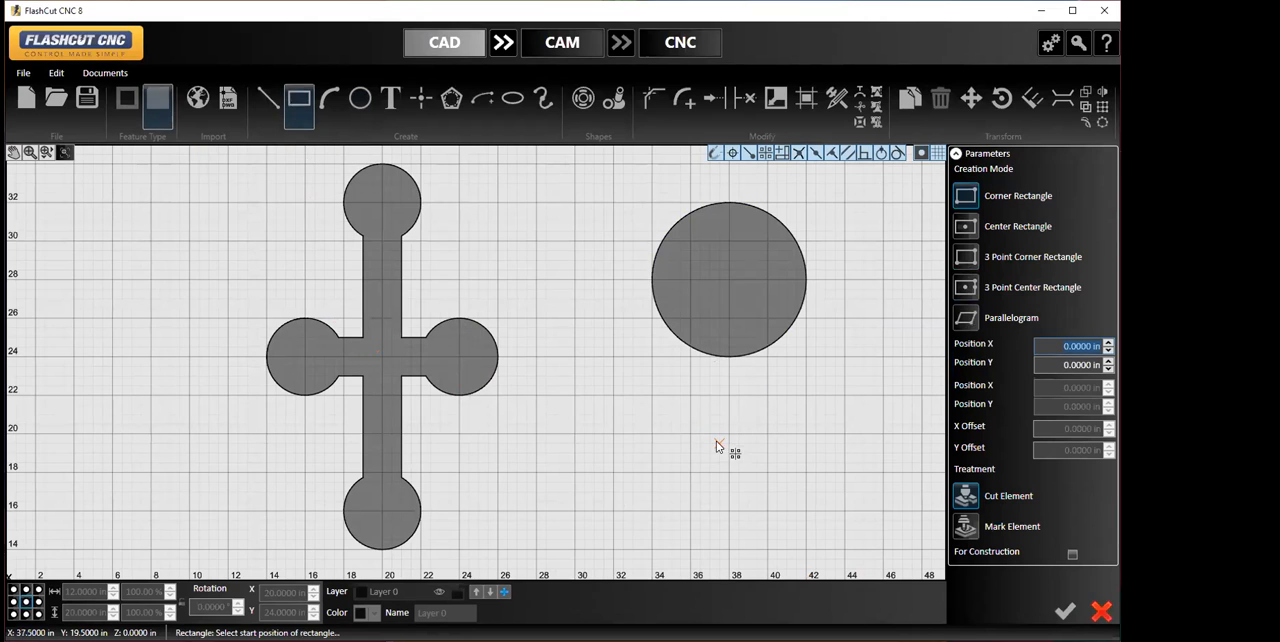
click(651, 440)
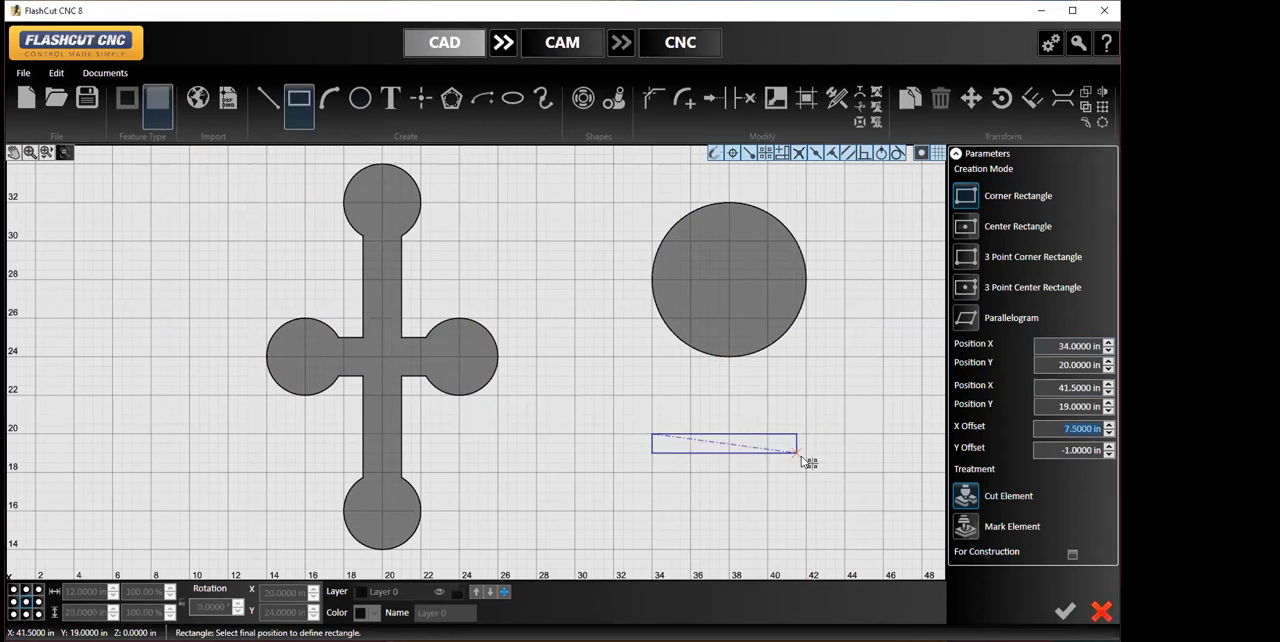
click(805, 553)
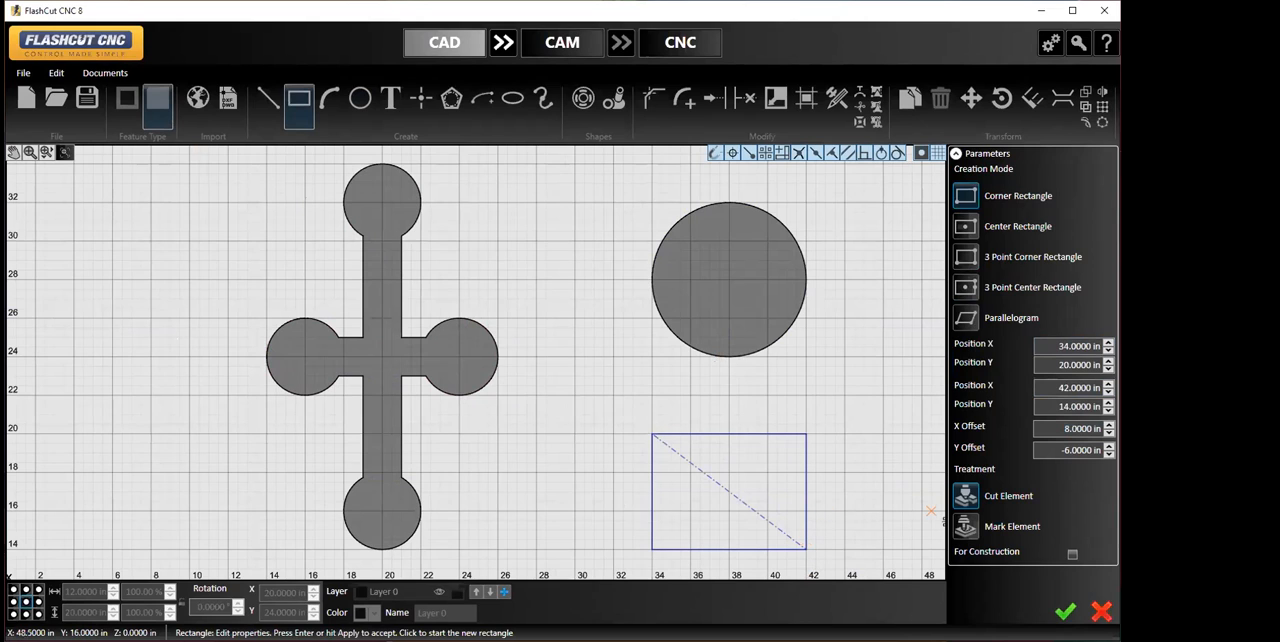
click(1066, 612)
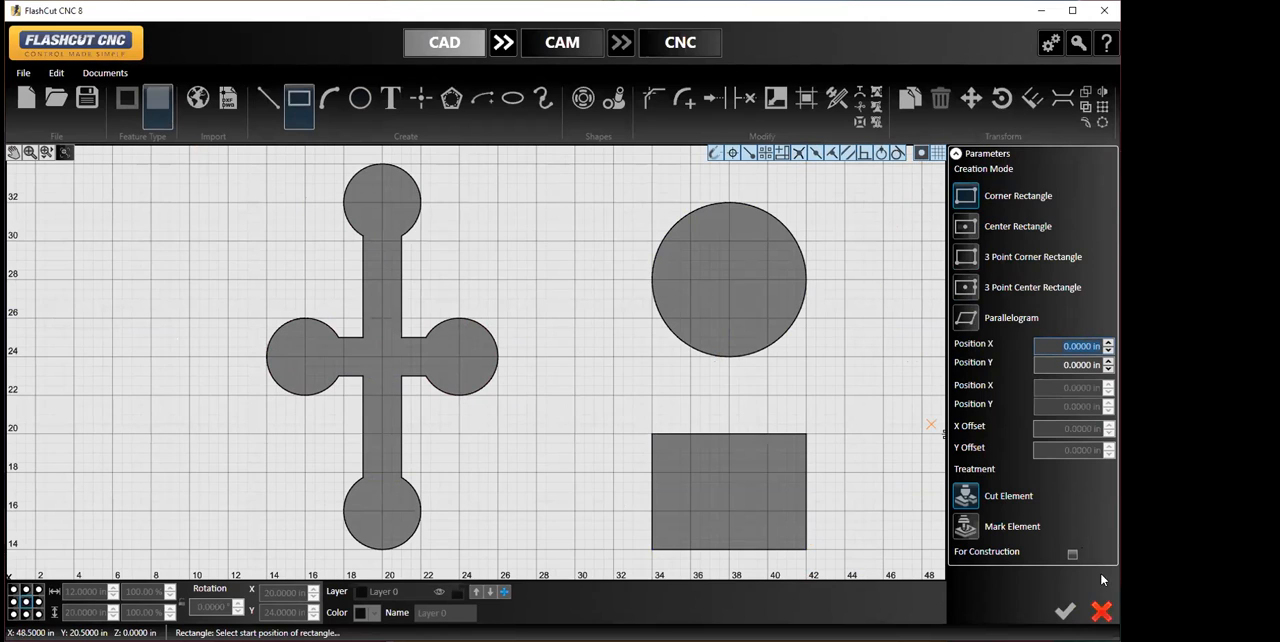
click(1101, 611)
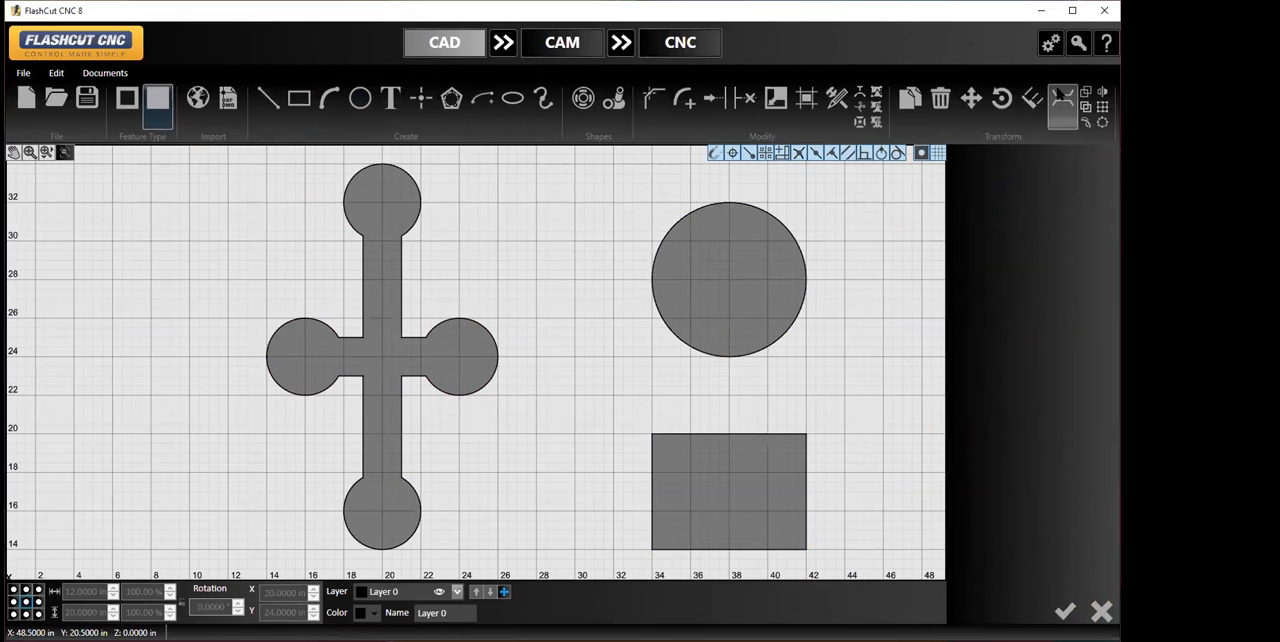
- Place a 1 in wide vertical bridge at X 38 from the lower part of the large circle into the rectangle
click(1061, 97)
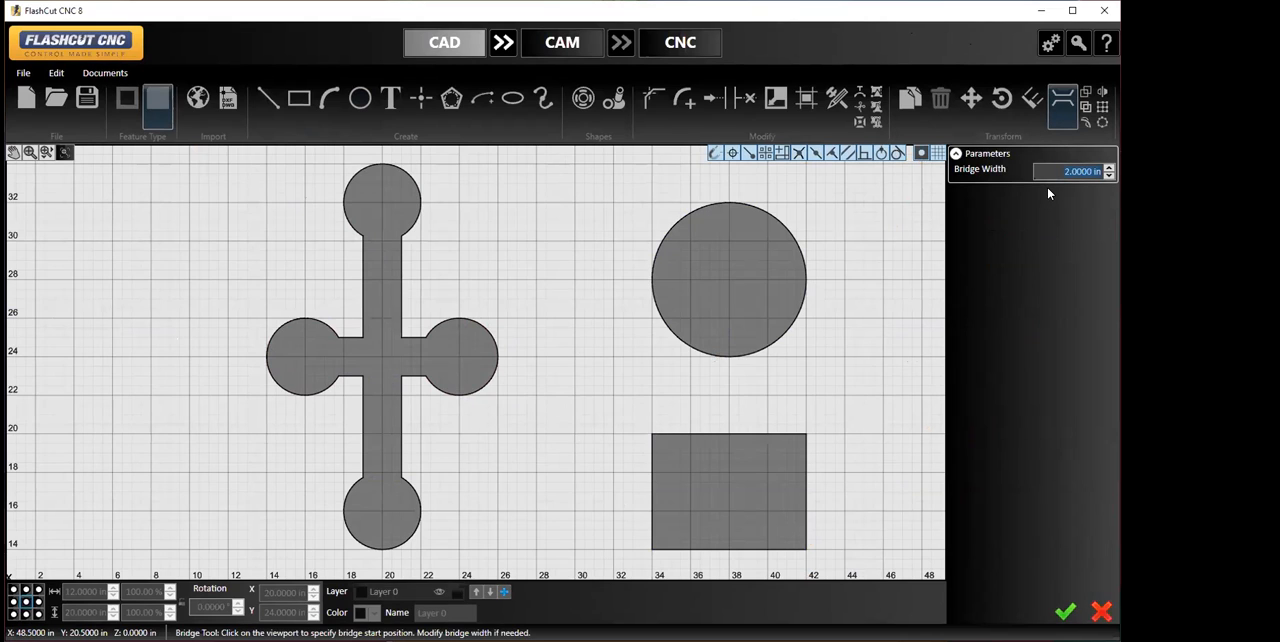
text(1)
key(Return)
click(728, 330)
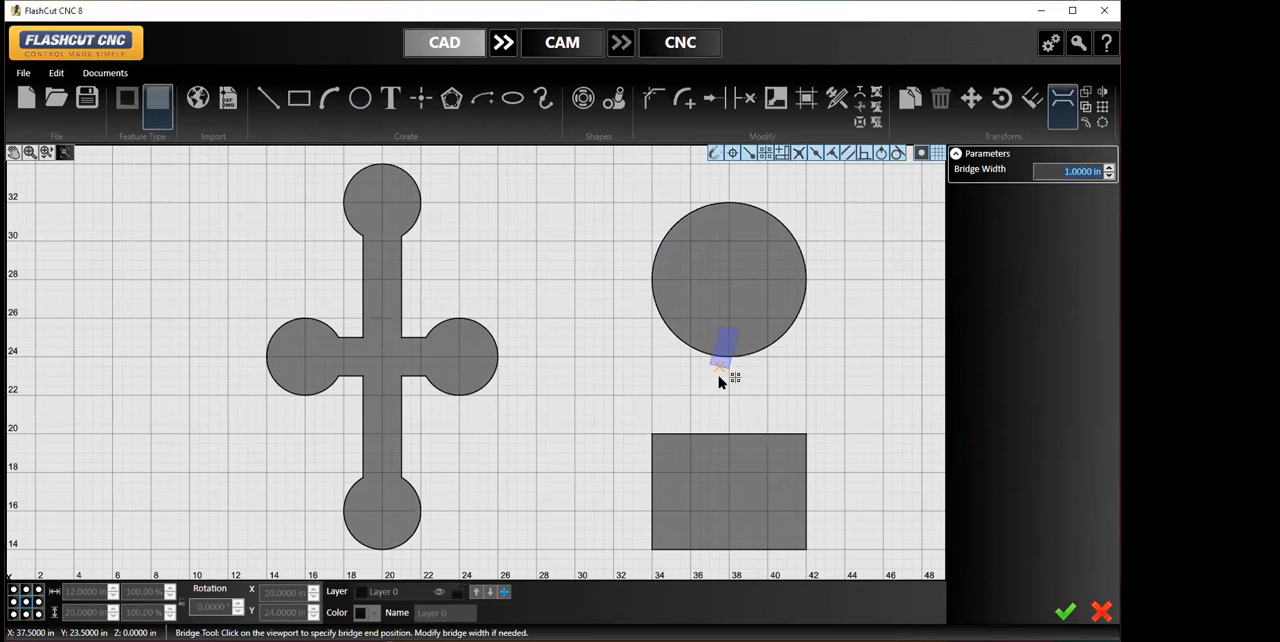
click(730, 466)
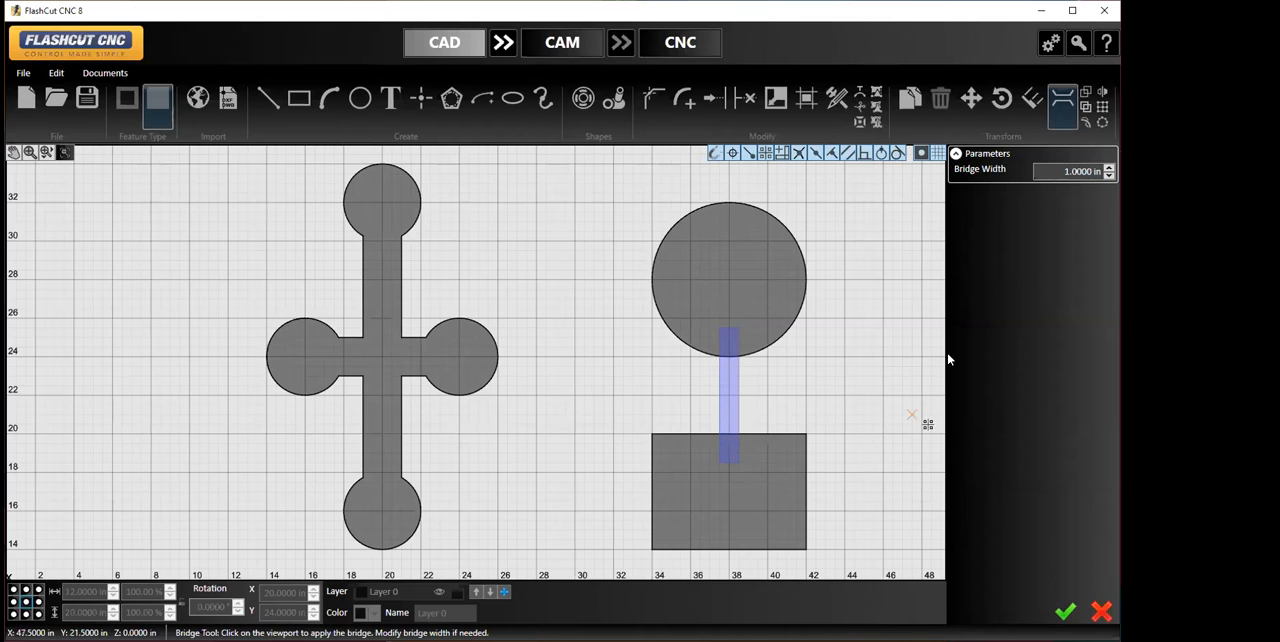
- Set the pending bridge's width to 3 in, try 4 in, and apply the bridge between the large circle and the rectangle
click(1061, 170)
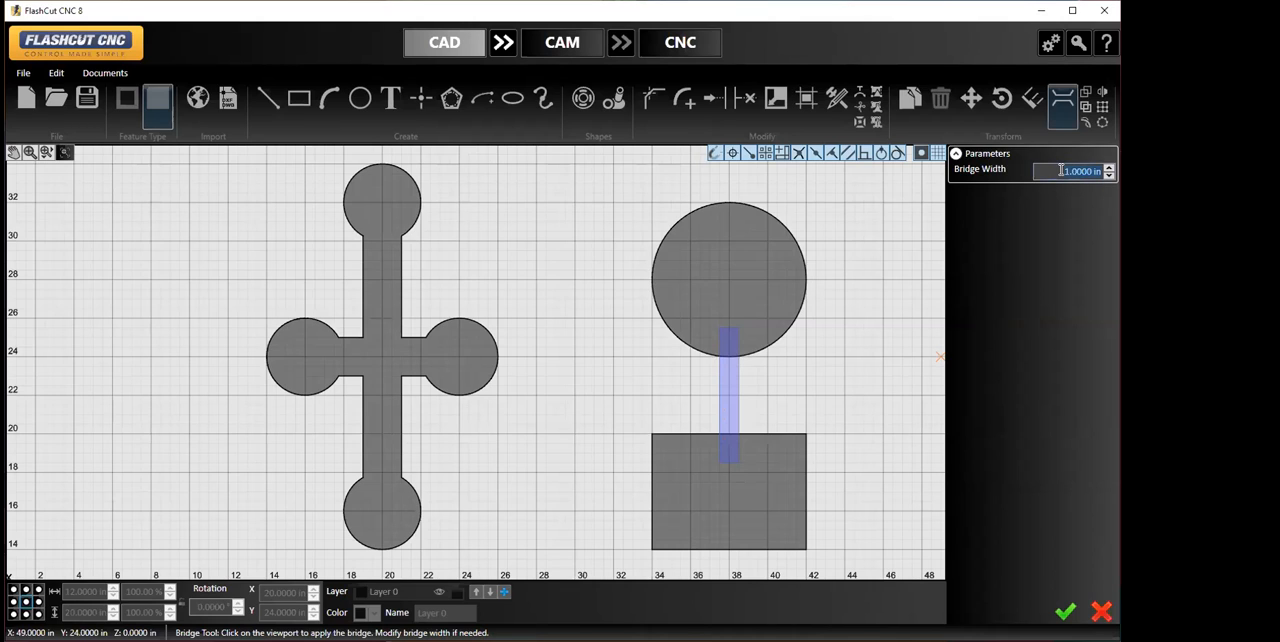
text(3)
key(Return)
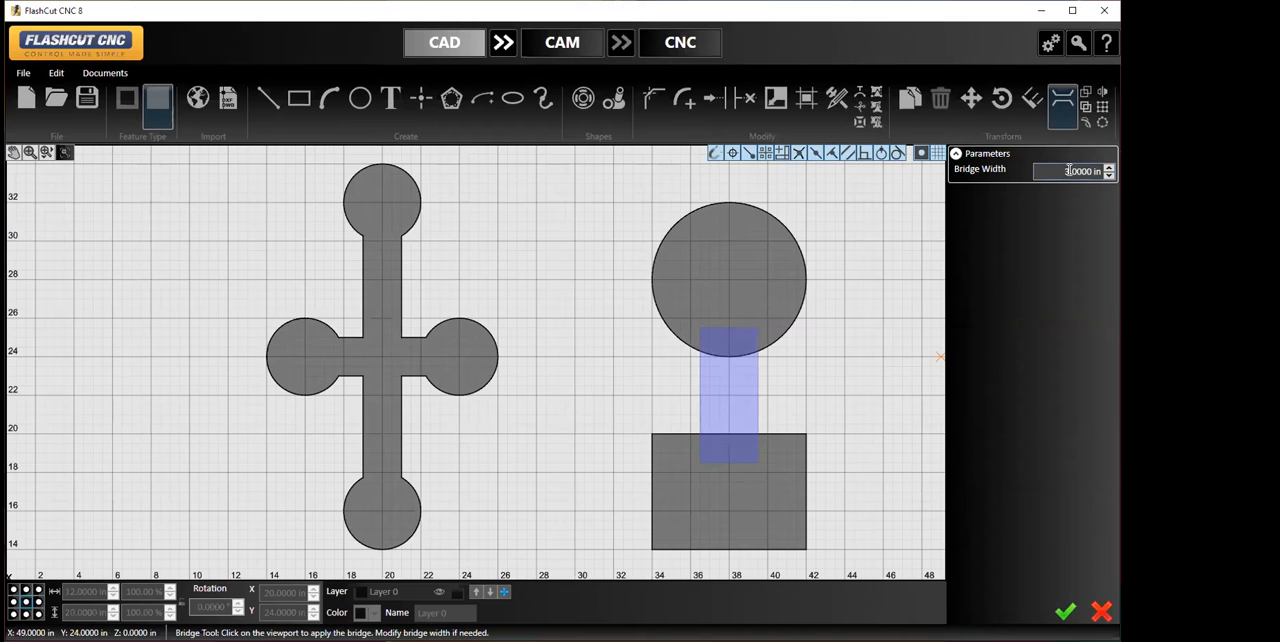
key(BackSpace)
text(4)
key(Return)
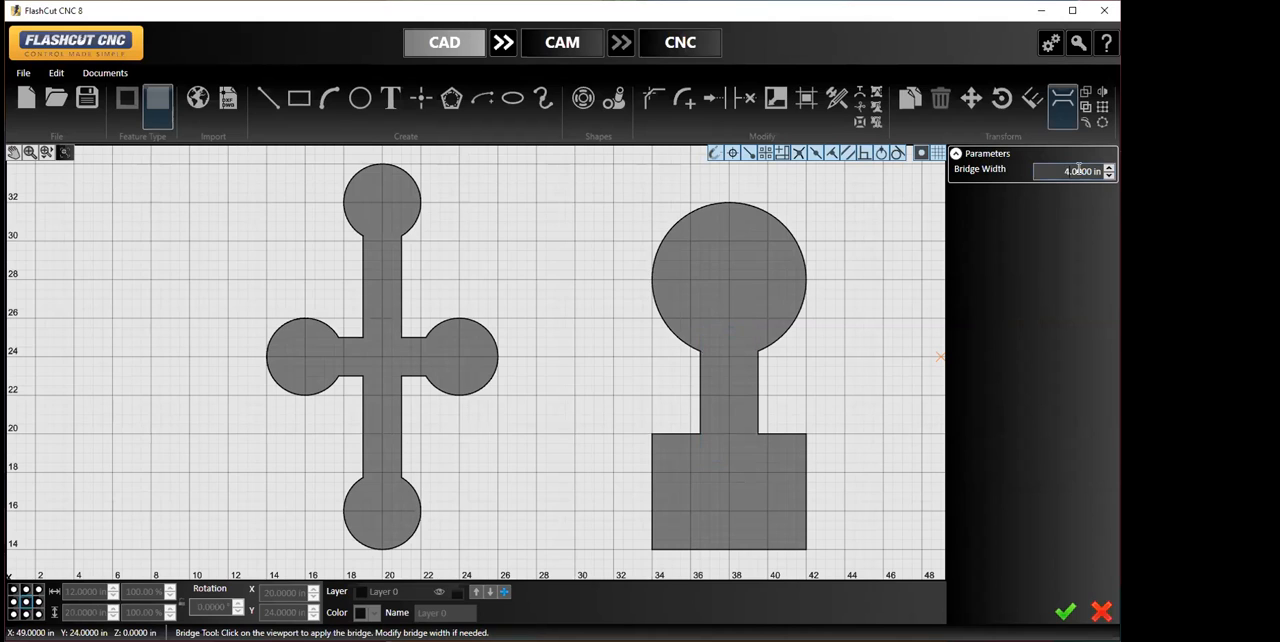
click(1064, 614)
click(910, 452)
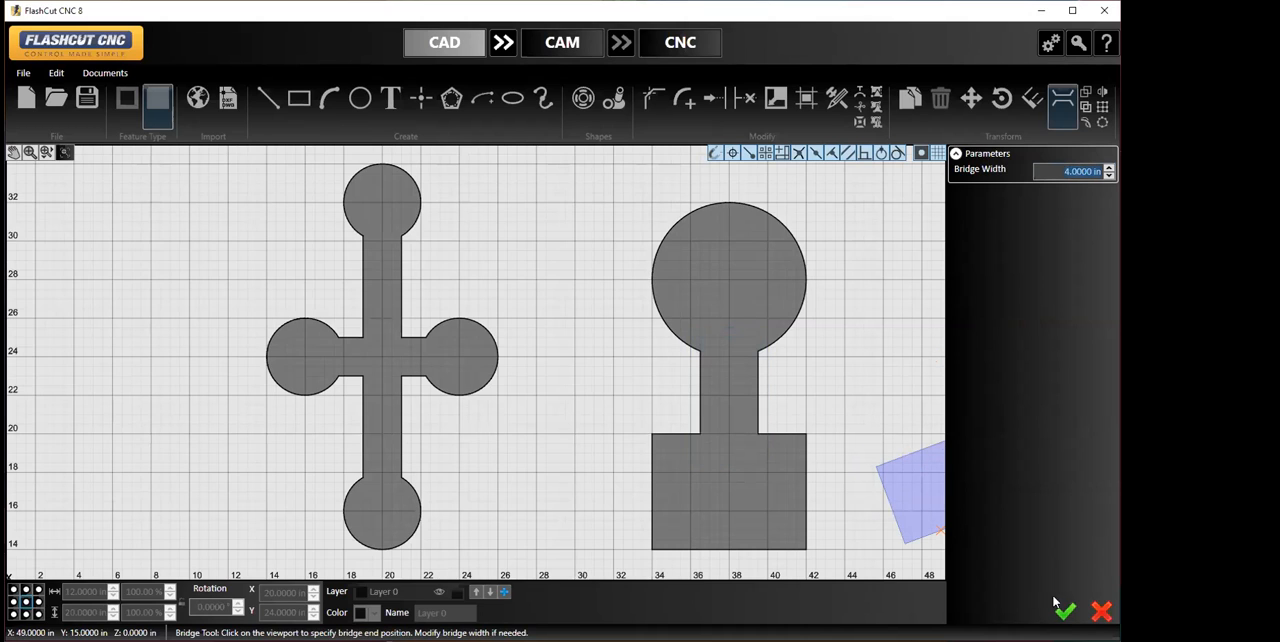
click(1103, 608)
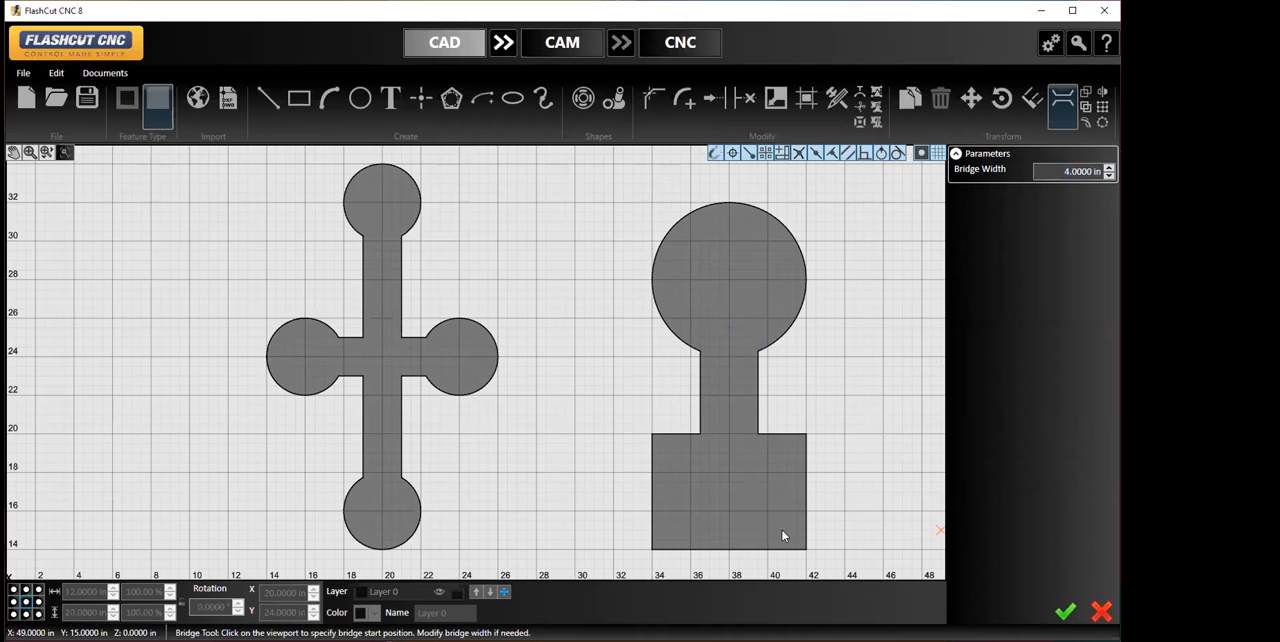